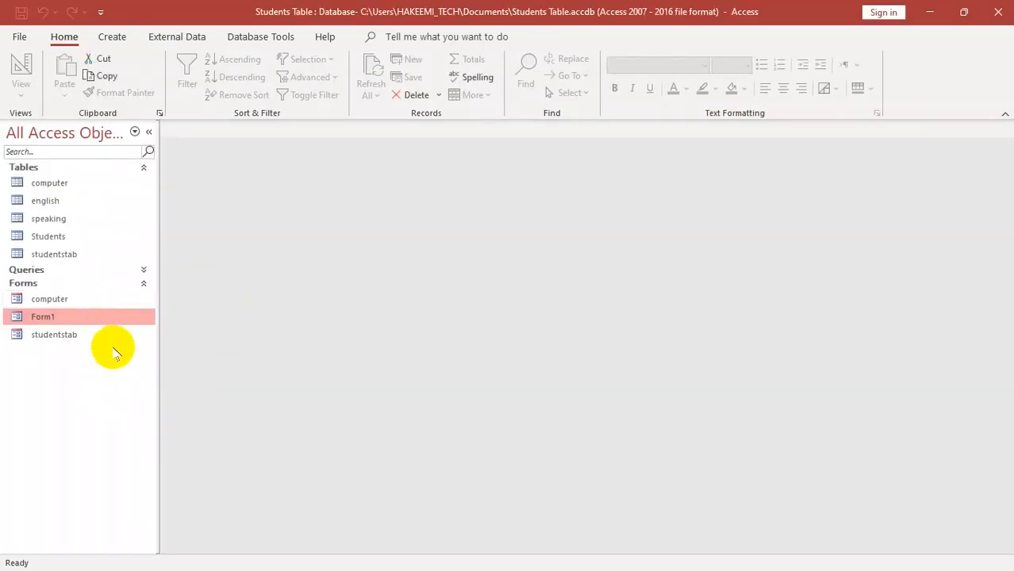
- Permanently delete the forms Form1, studentstab and computer from the Students Table database
key(Delete)
click(484, 335)
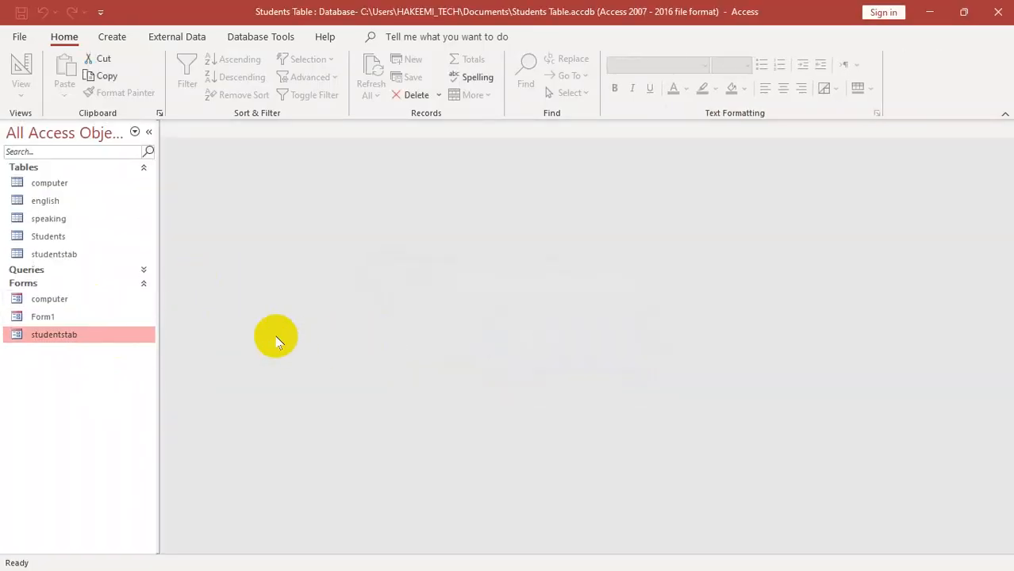
key(Delete)
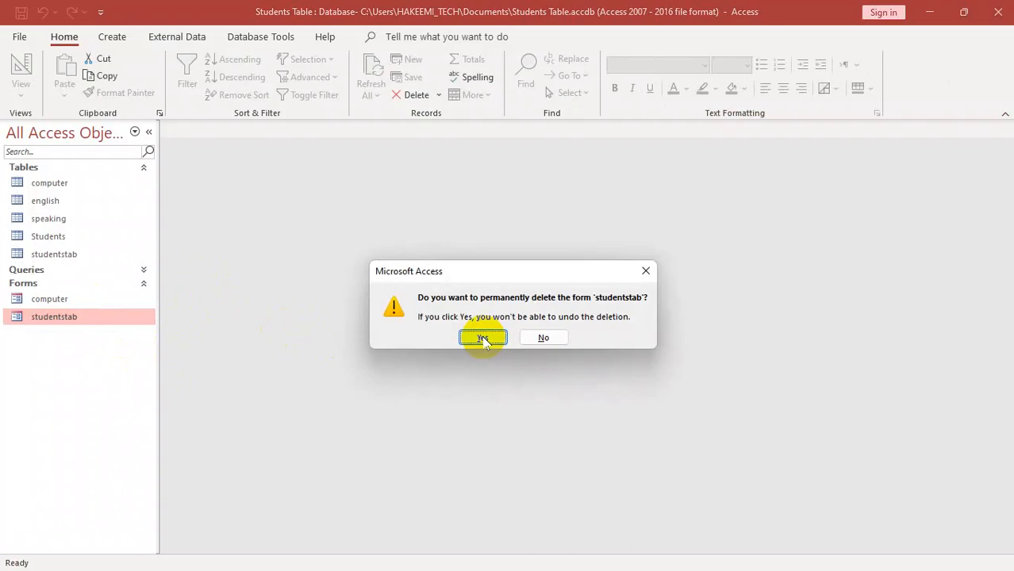
click(484, 339)
key(Delete)
click(484, 339)
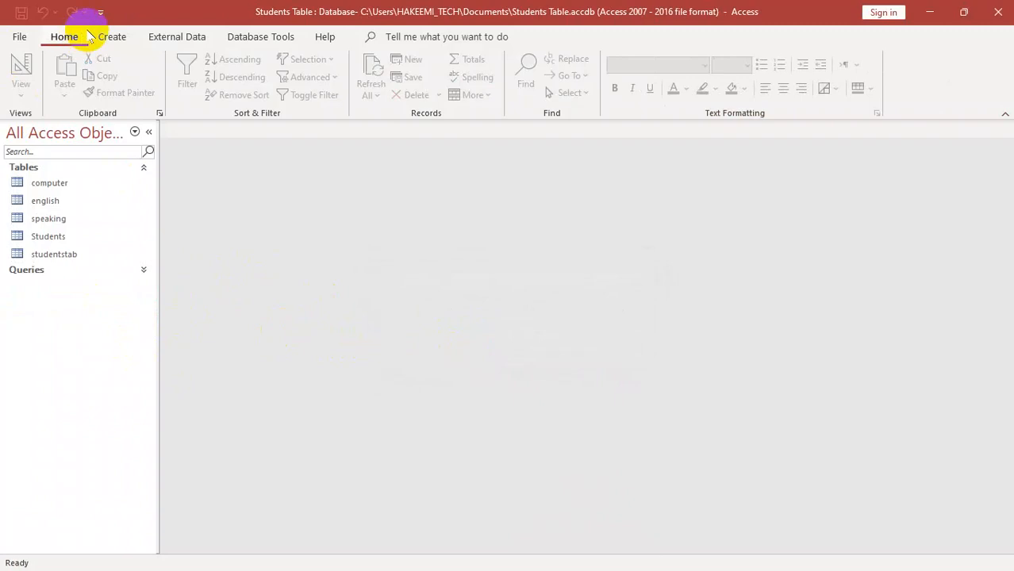
click(101, 36)
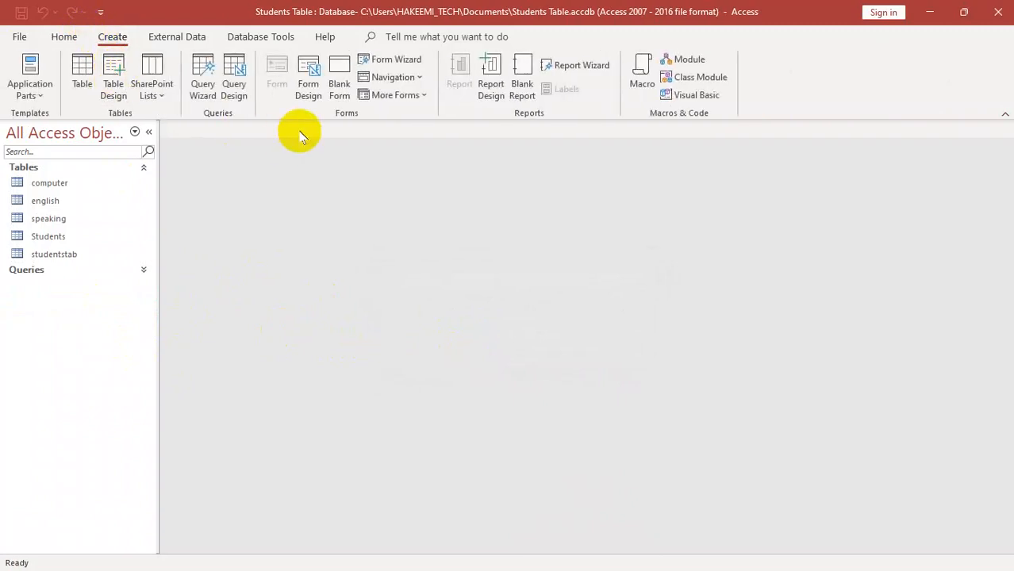
- Switch to Notepad, replace the existing text with the lines "table:", "query:" and "from", and put the window away
key(super)
text(notepad)
key(Return)
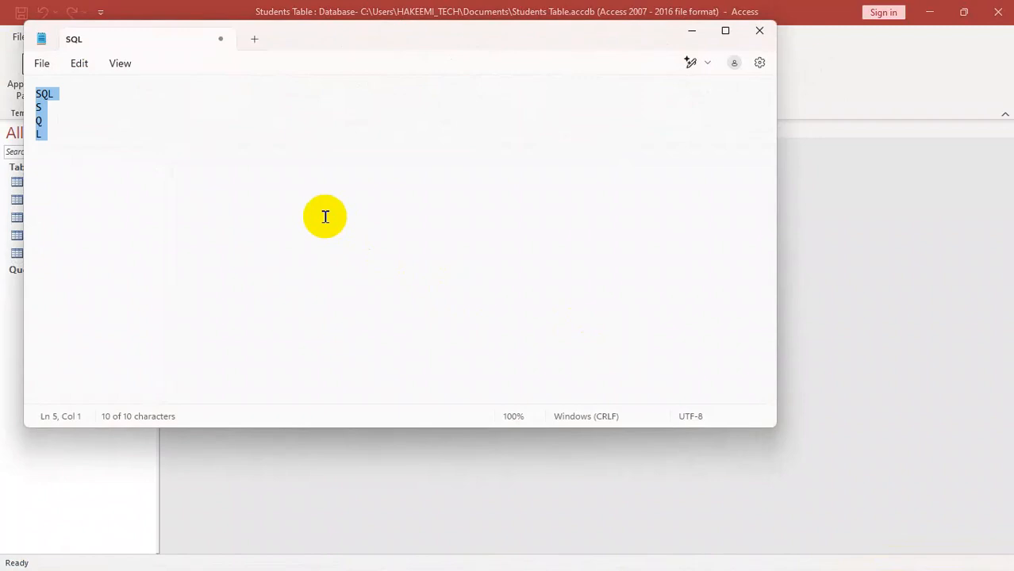
text(table:)
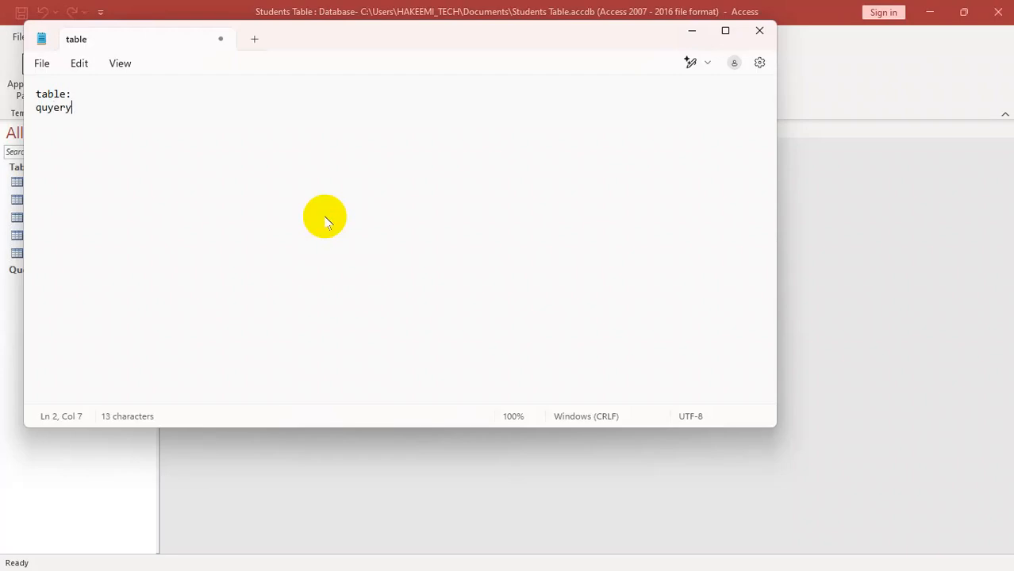
key(BackSpace)
key(BackSpace)
text(e)
key(BackSpace)
key(BackSpace)
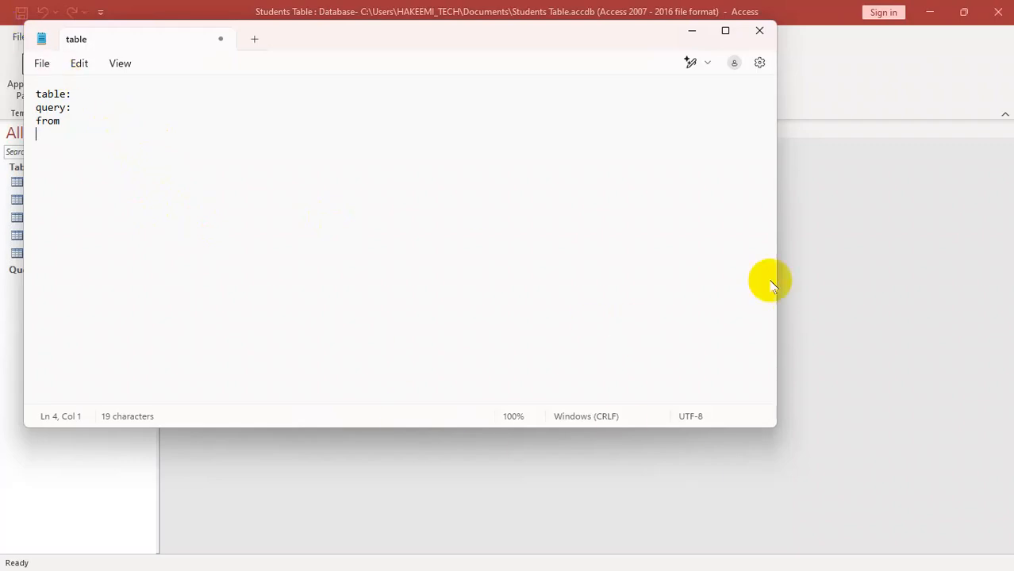
click(756, 34)
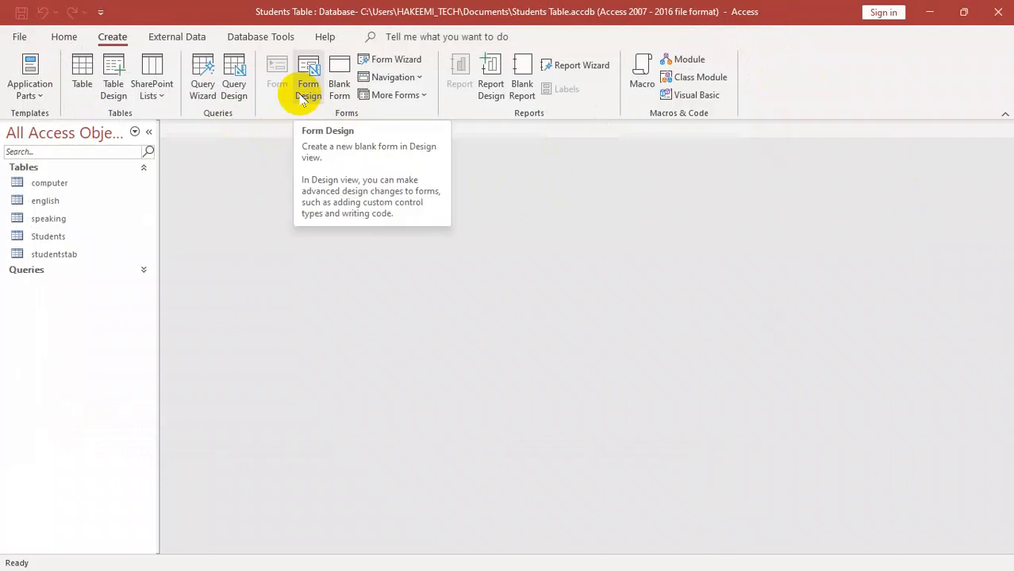
- Return to Notepad, add the lines "font end" and "back end" below the existing notes, and minimize the window
key(super)
text(notepa)
key(Return)
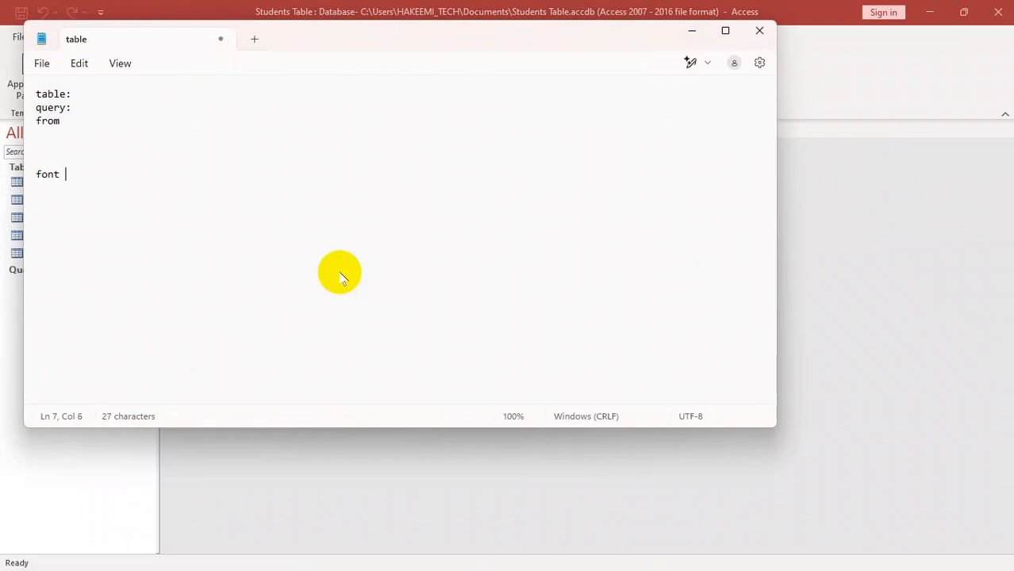
text(dnd)
key(Return)
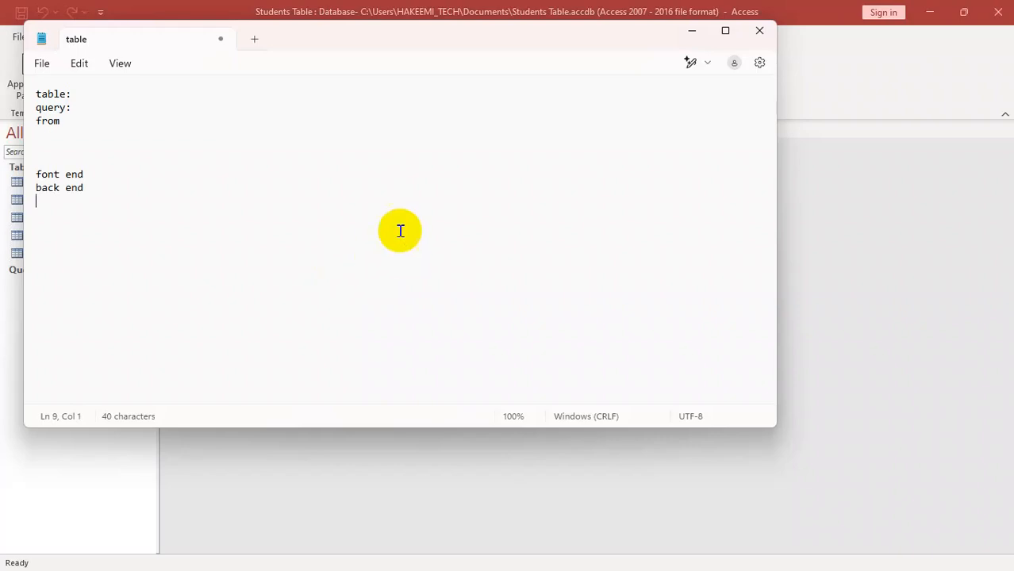
click(692, 31)
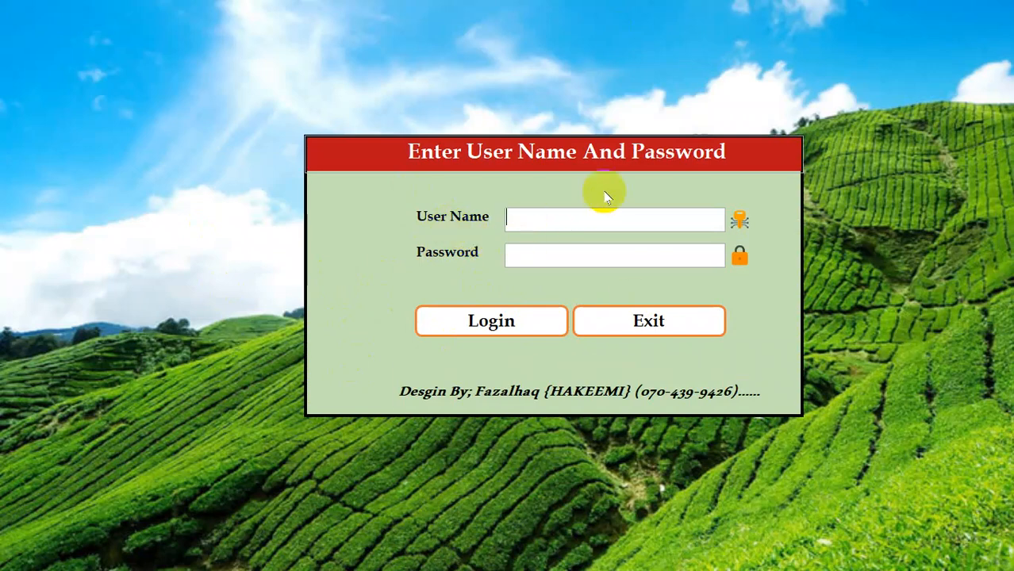
- Log in to the tea shop database by entering the user name and the account password
text(eemi)
key(Tab)
text(************)
key(Return)
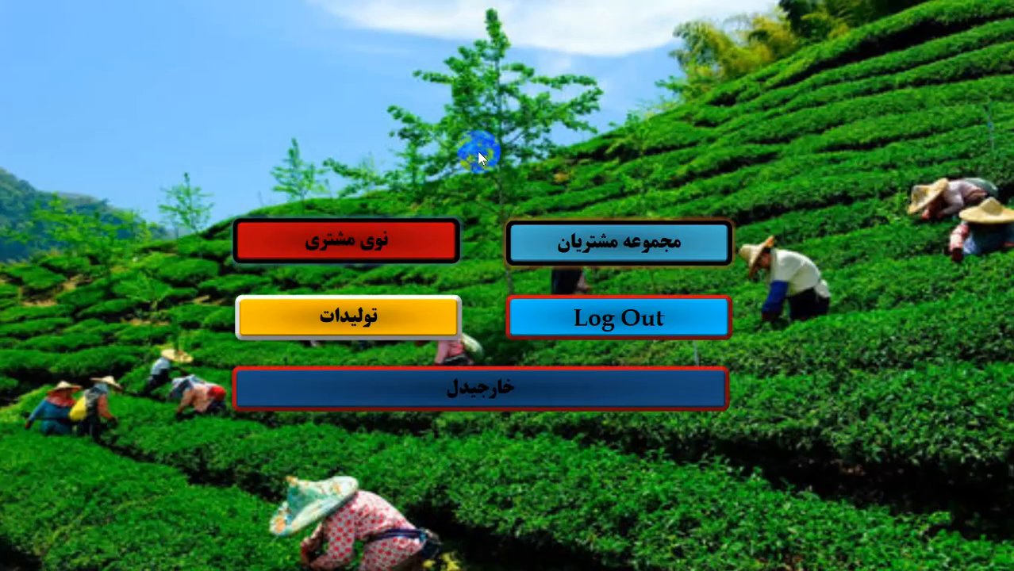
- View the tea shop's new customer form (نوی مشتری), and quit the application with confirmation
click(368, 238)
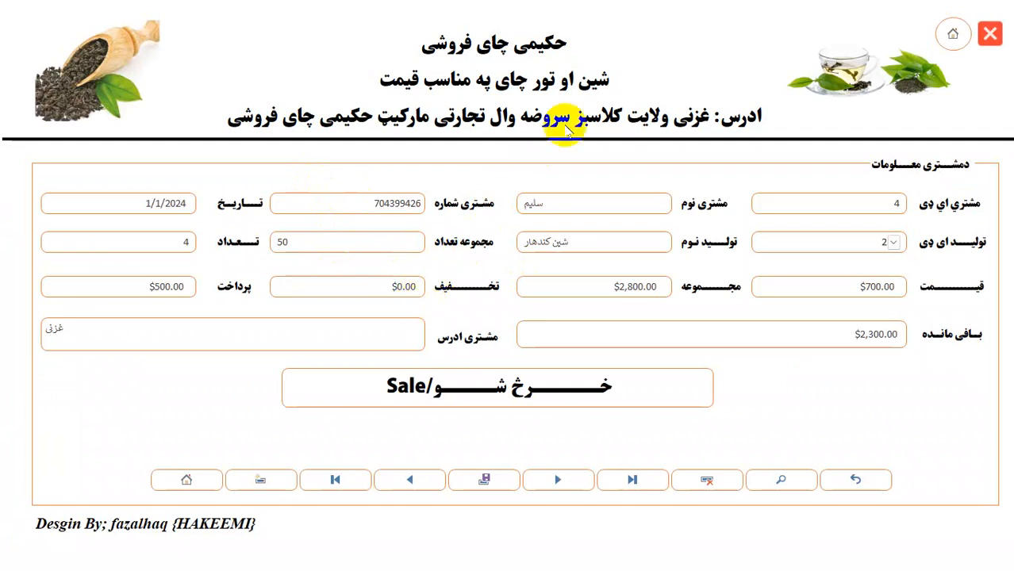
click(991, 34)
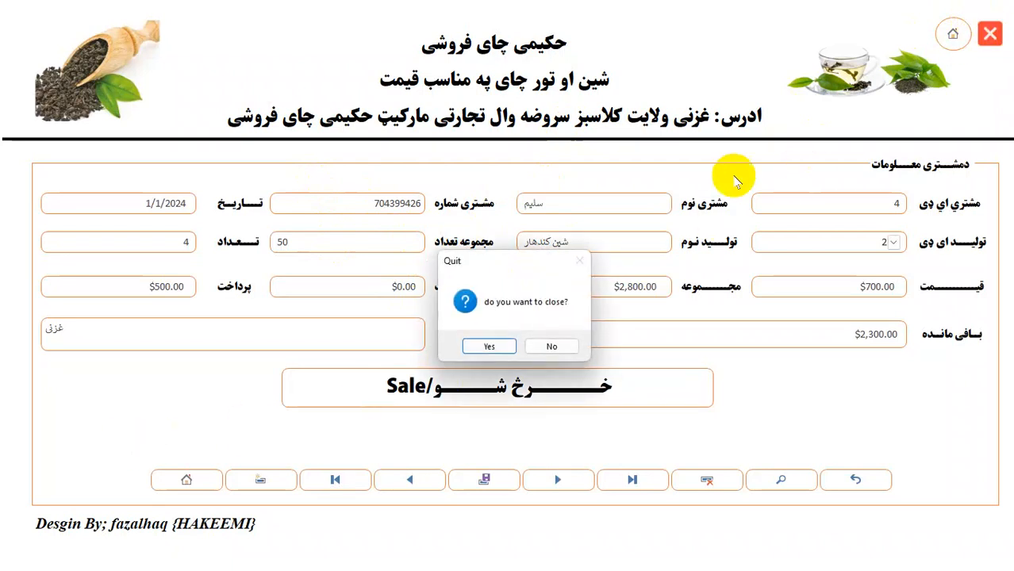
click(466, 343)
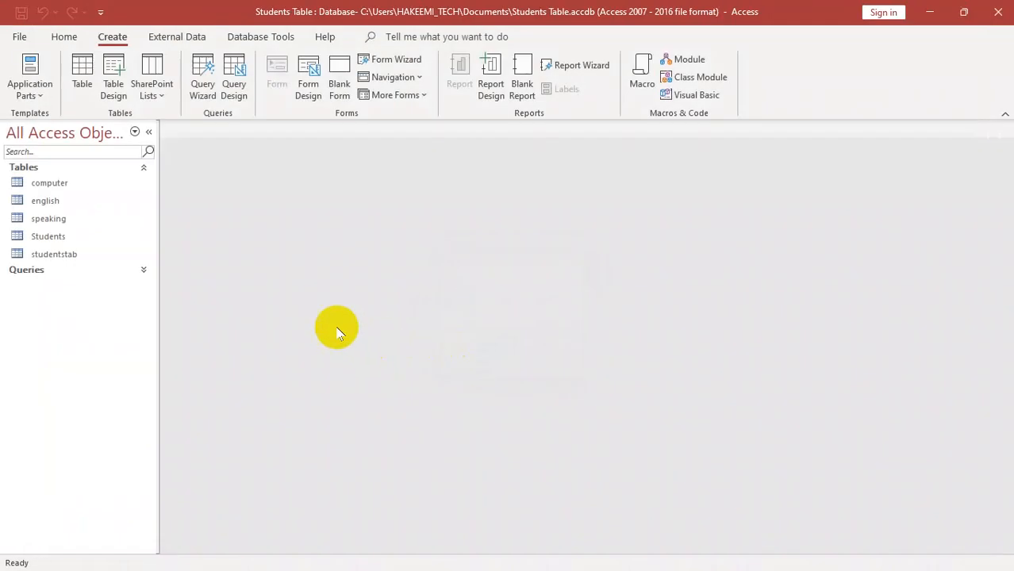
- Open Database for Tea shop MAIN from the desktop, inspect its login form in Design View, and close the database
click(930, 13)
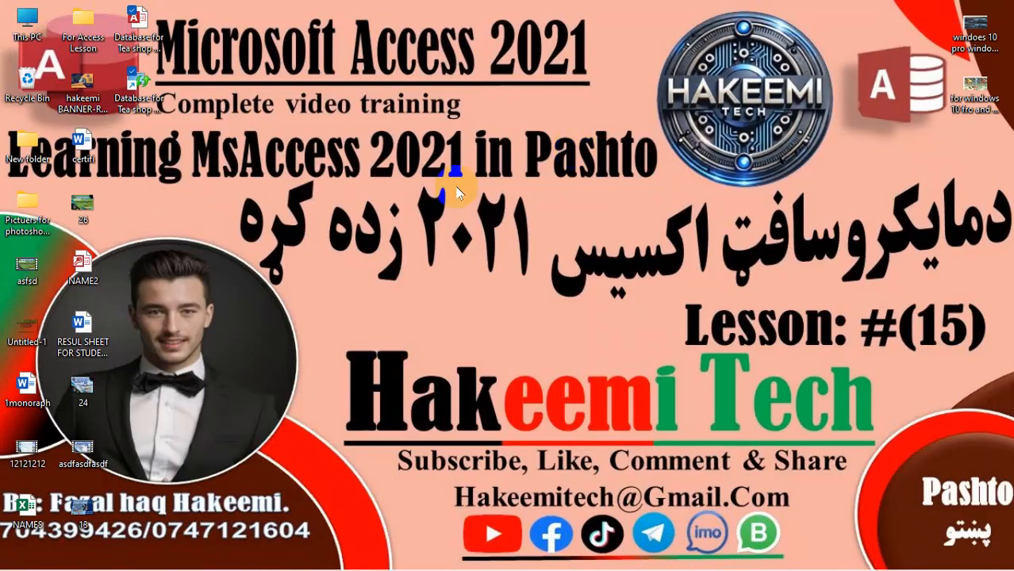
click(138, 33)
key(alt+Tab)
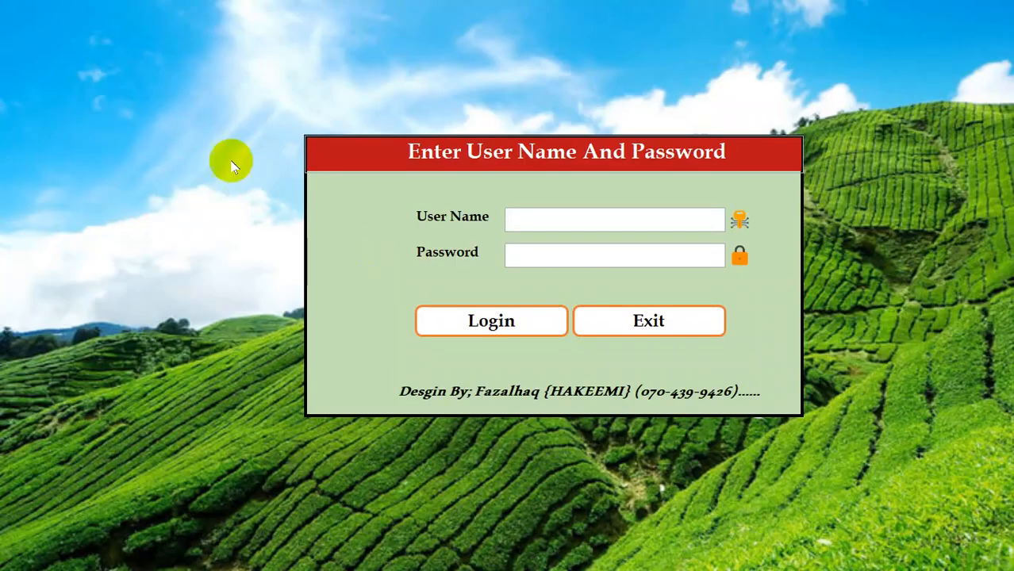
right_click(197, 127)
click(335, 222)
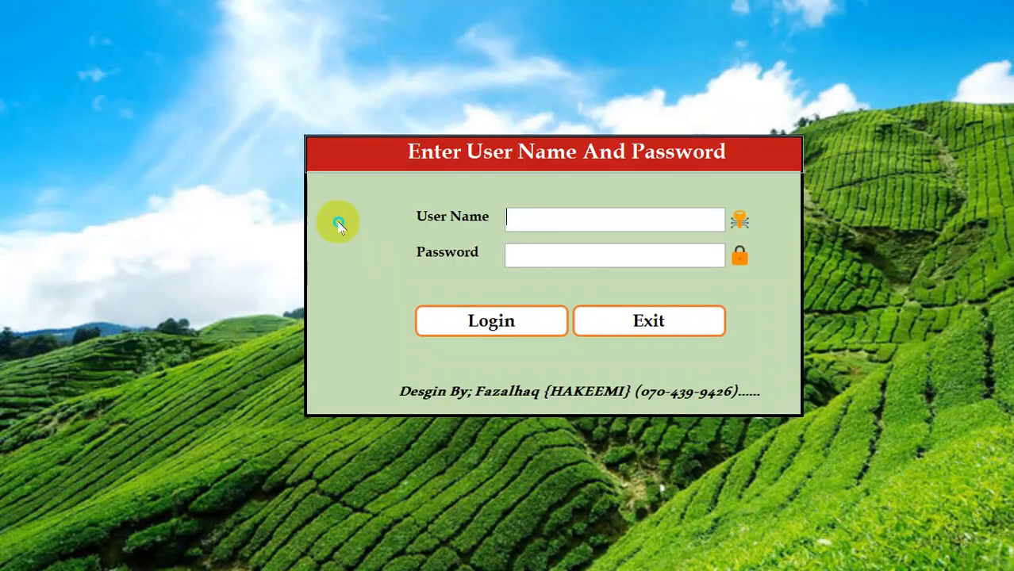
right_click(337, 222)
click(382, 265)
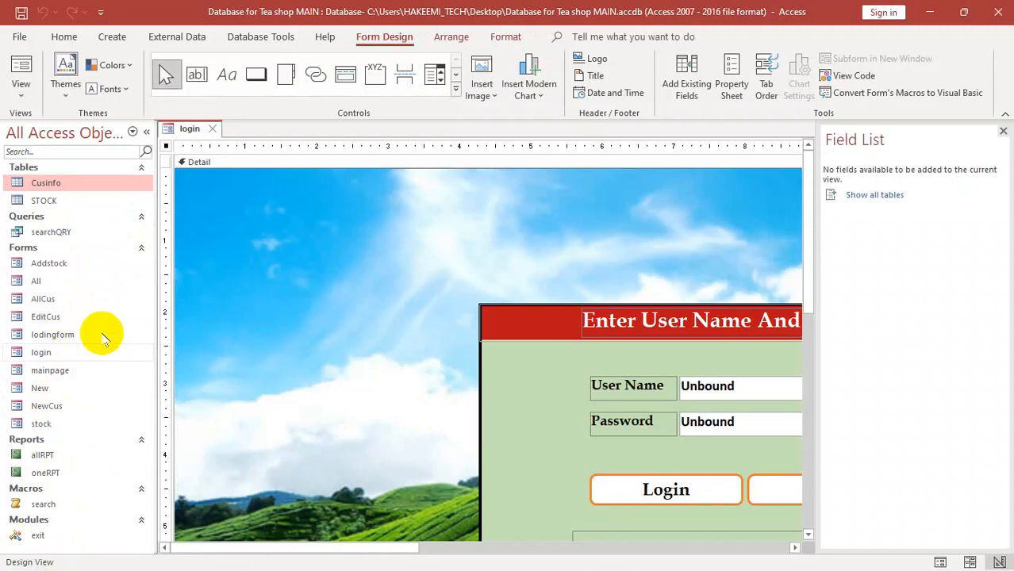
click(1001, 14)
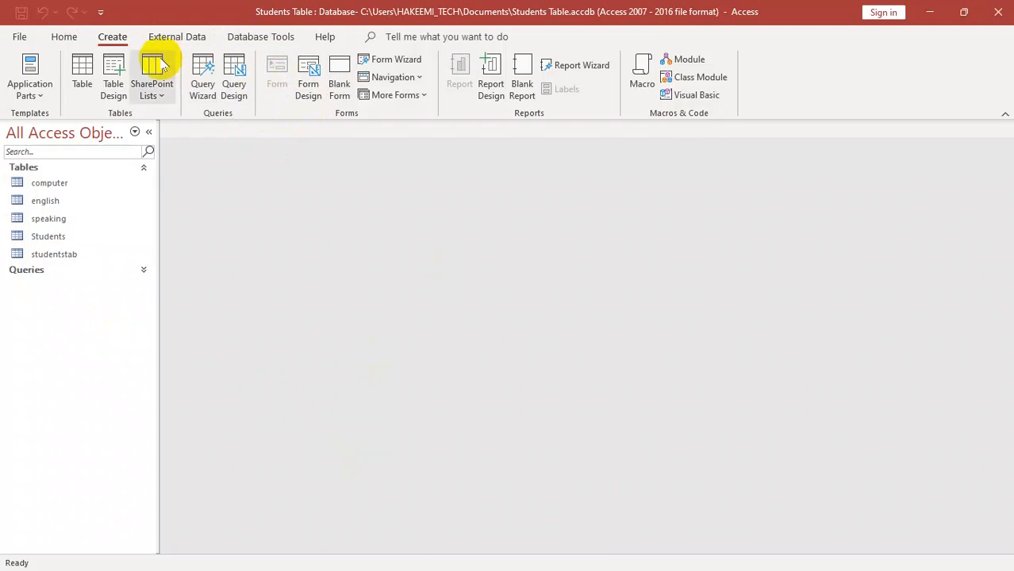
- Start the Form Wizard for the studentstab table and add all of its fields to the form
drag(32, 200, 25, 209)
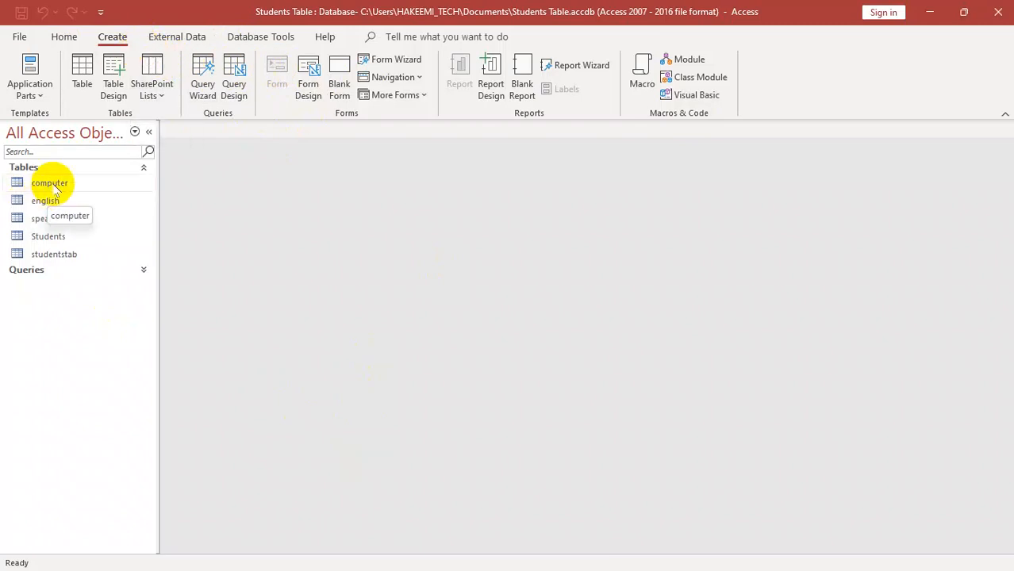
click(56, 261)
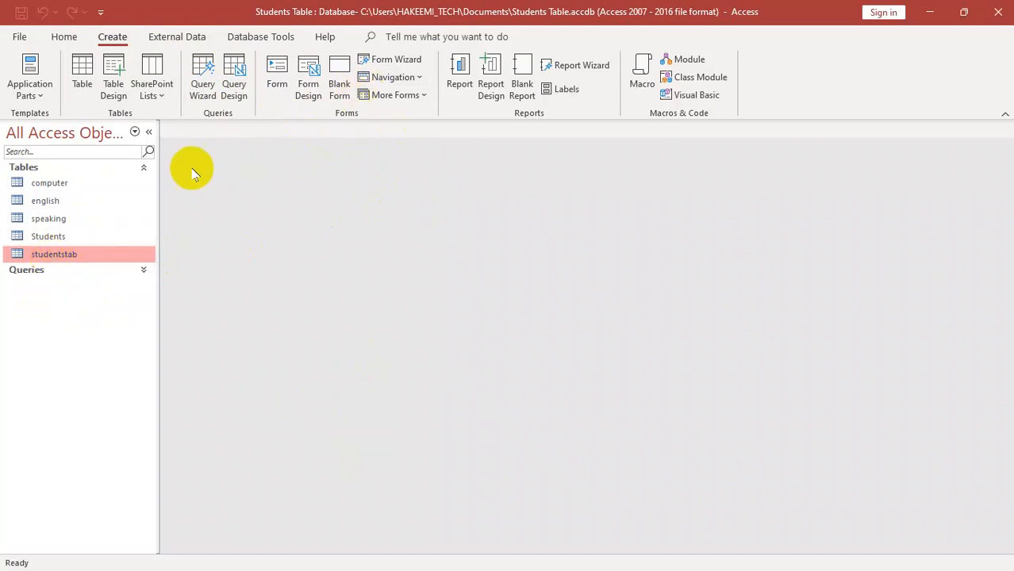
click(401, 63)
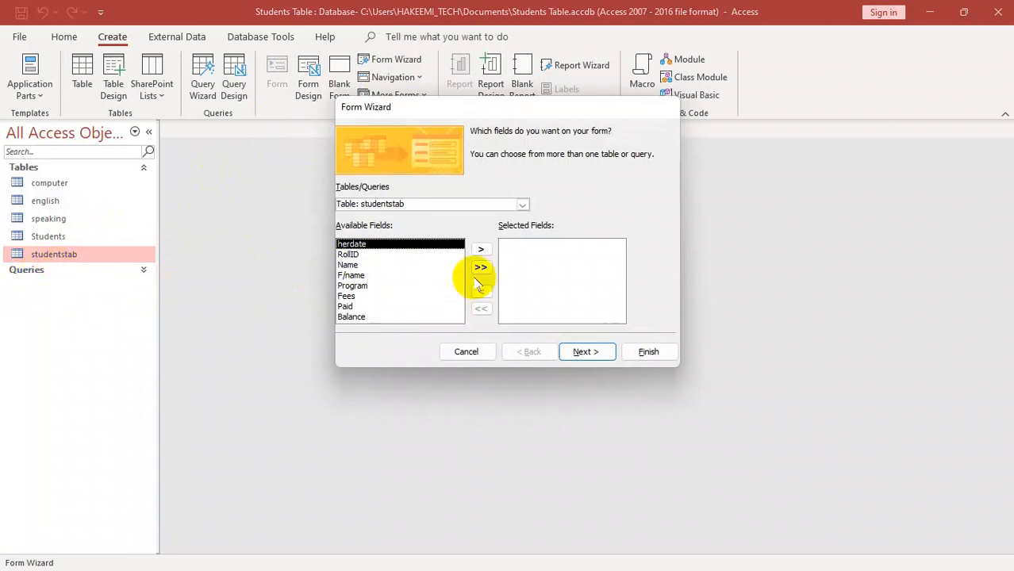
click(480, 250)
click(481, 250)
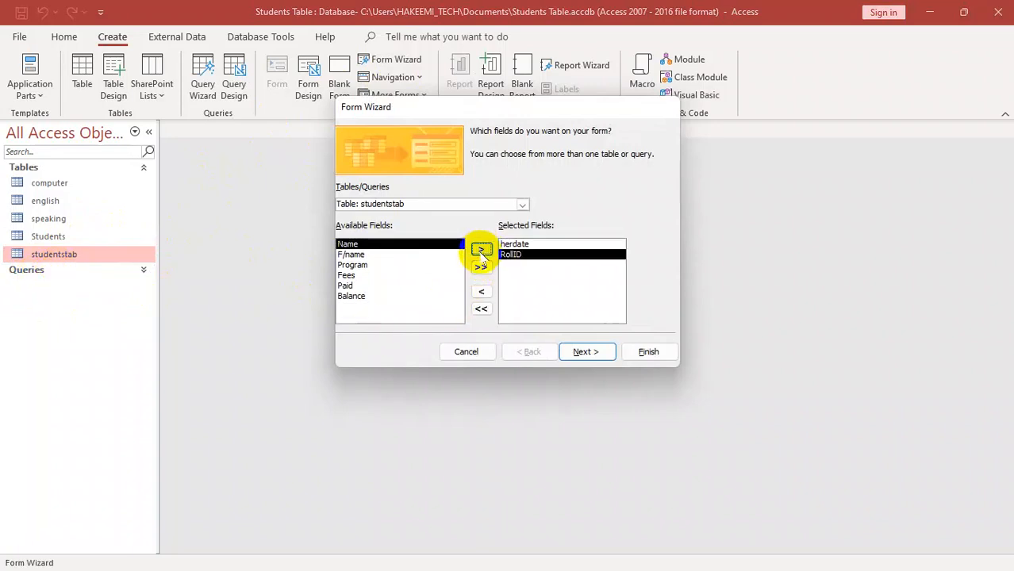
click(480, 250)
click(481, 268)
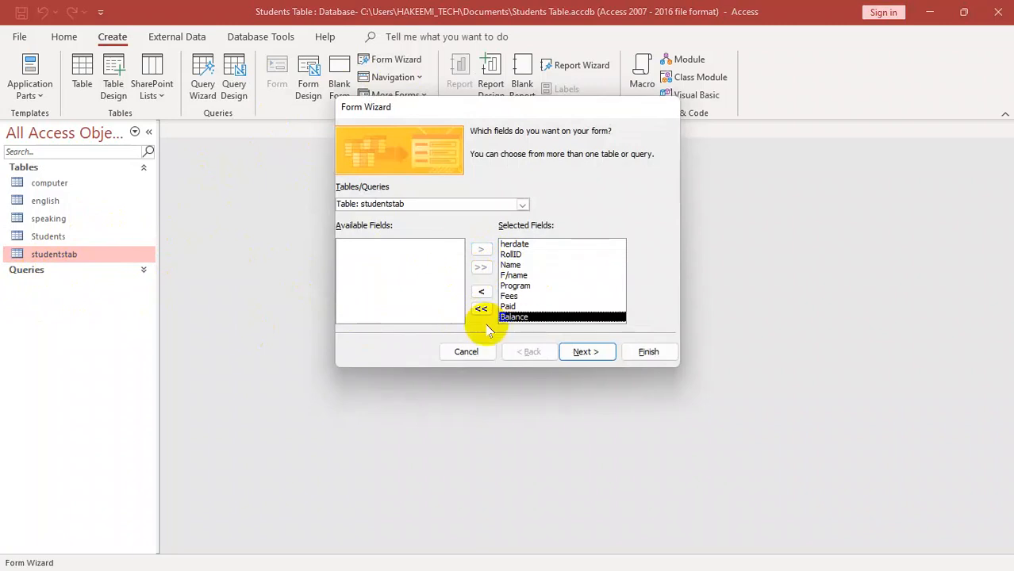
- Keep studentstab as the source table, and finish the form with the Columnar layout
click(522, 205)
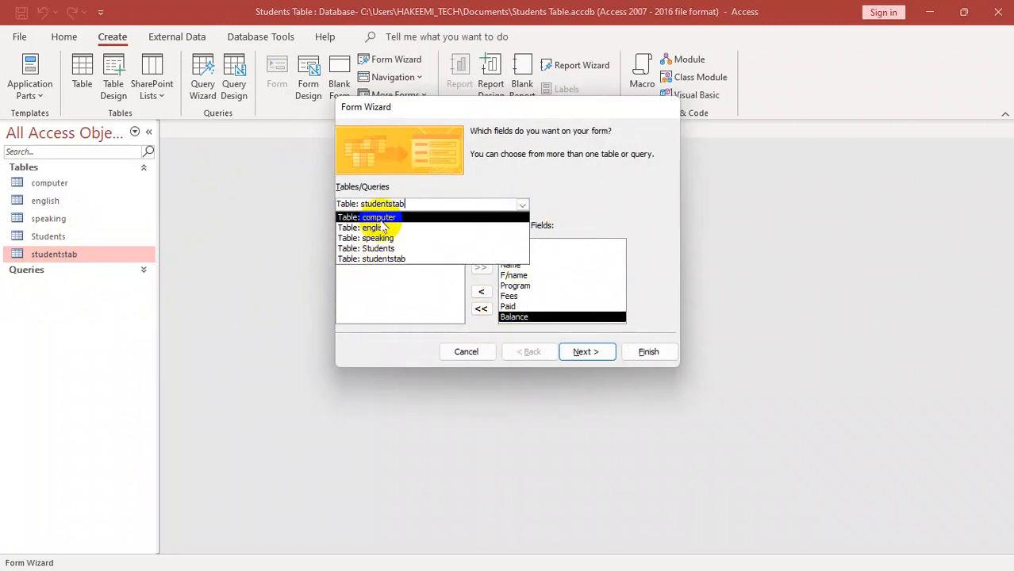
click(373, 260)
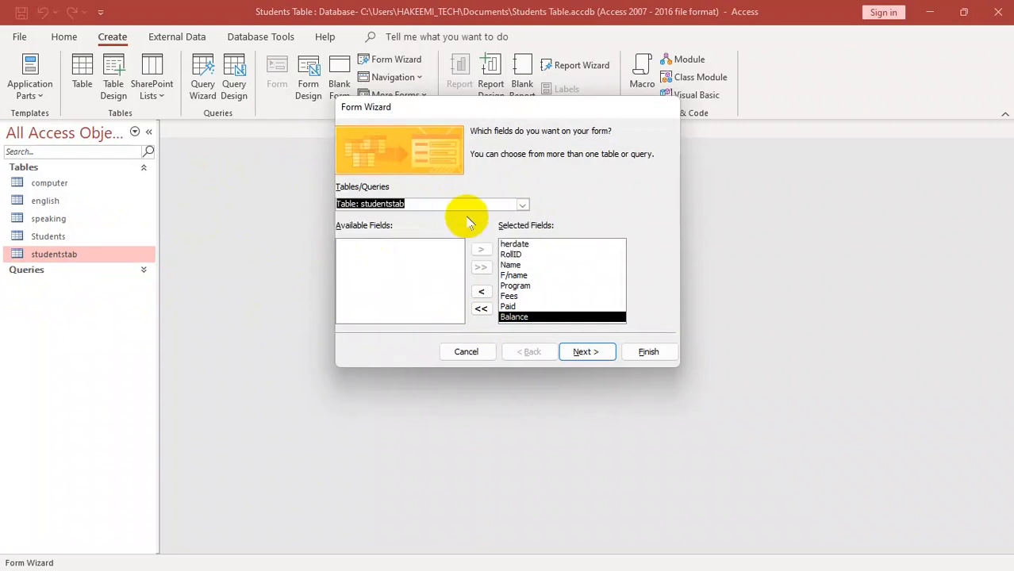
click(587, 353)
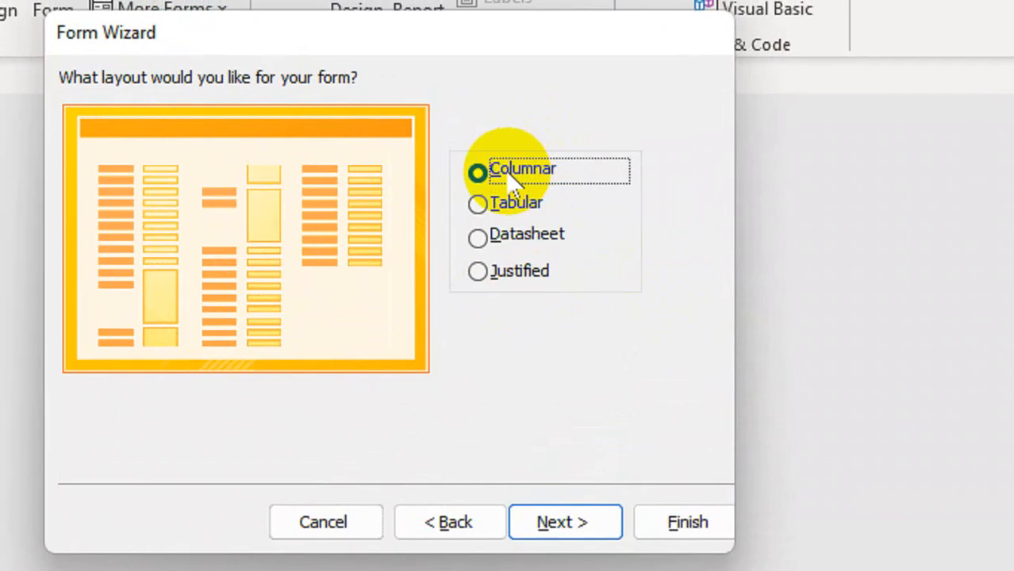
click(646, 525)
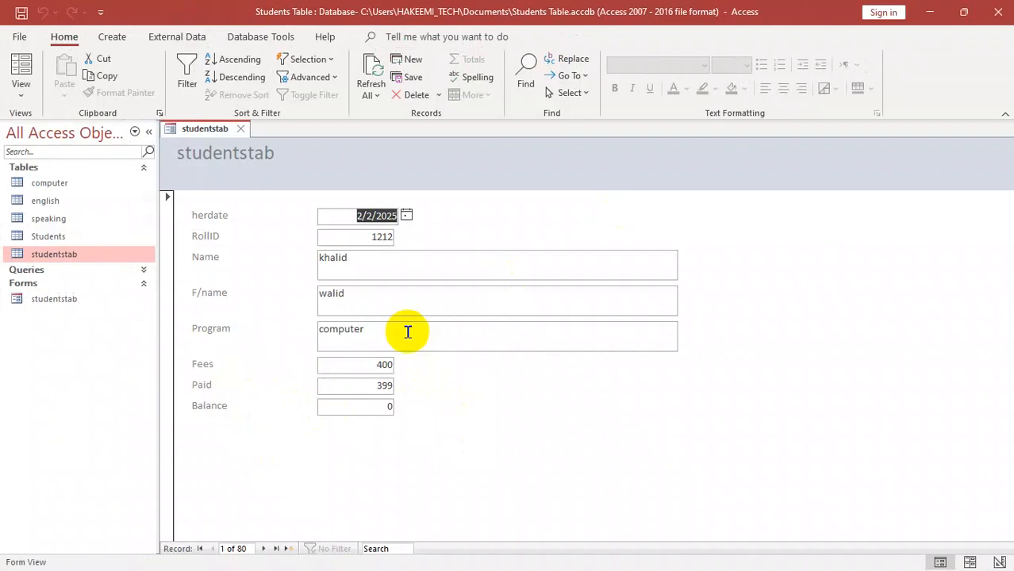
- Look through the records and fields of the studentstab form in Form View, and close the form
click(374, 409)
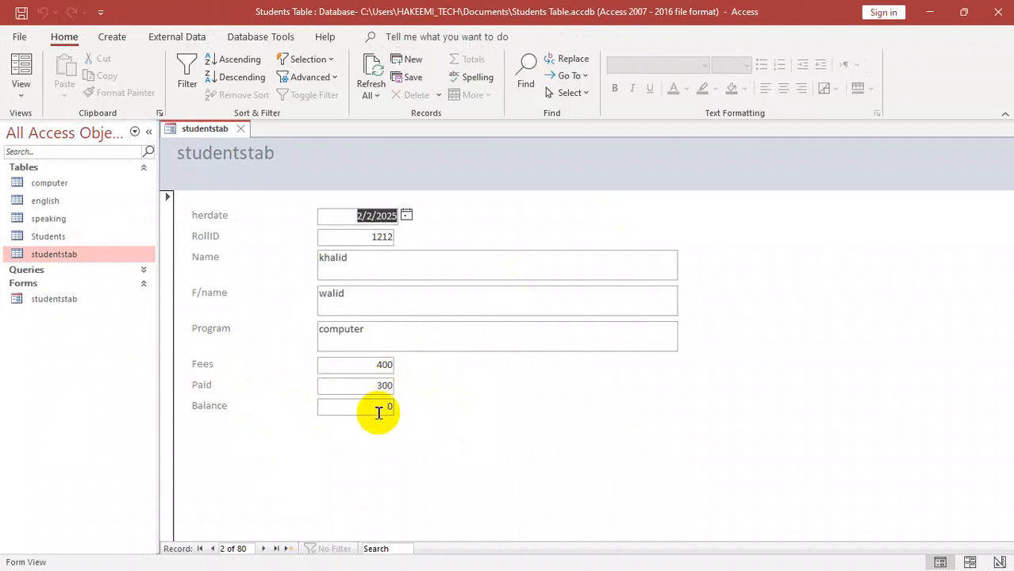
key(Tab)
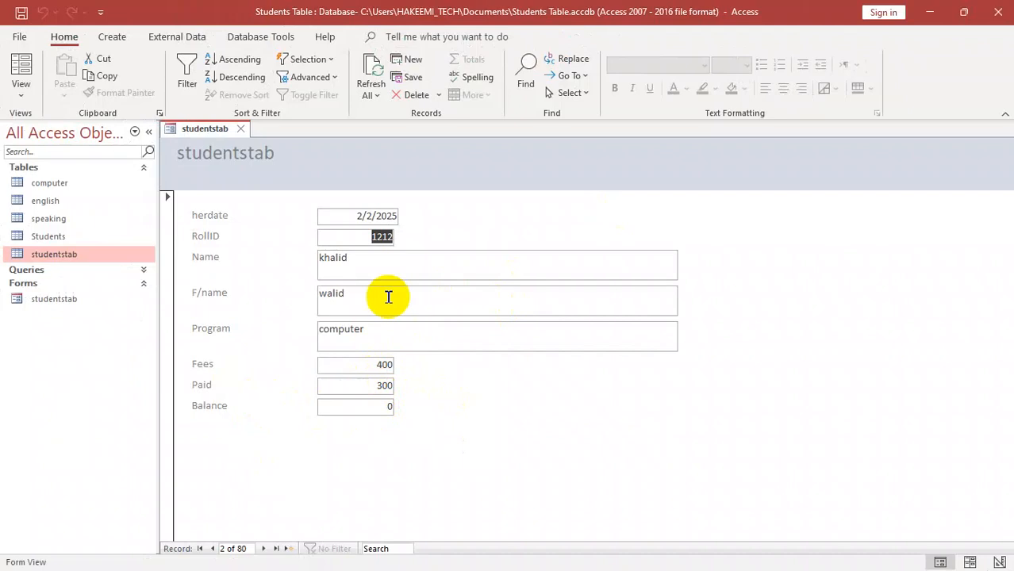
key(Tab)
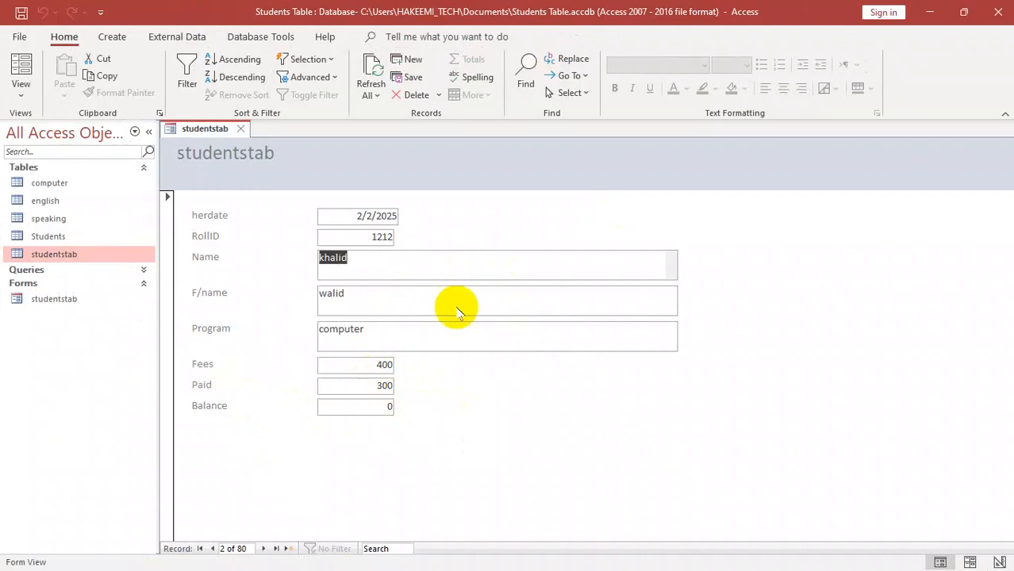
right_click(375, 163)
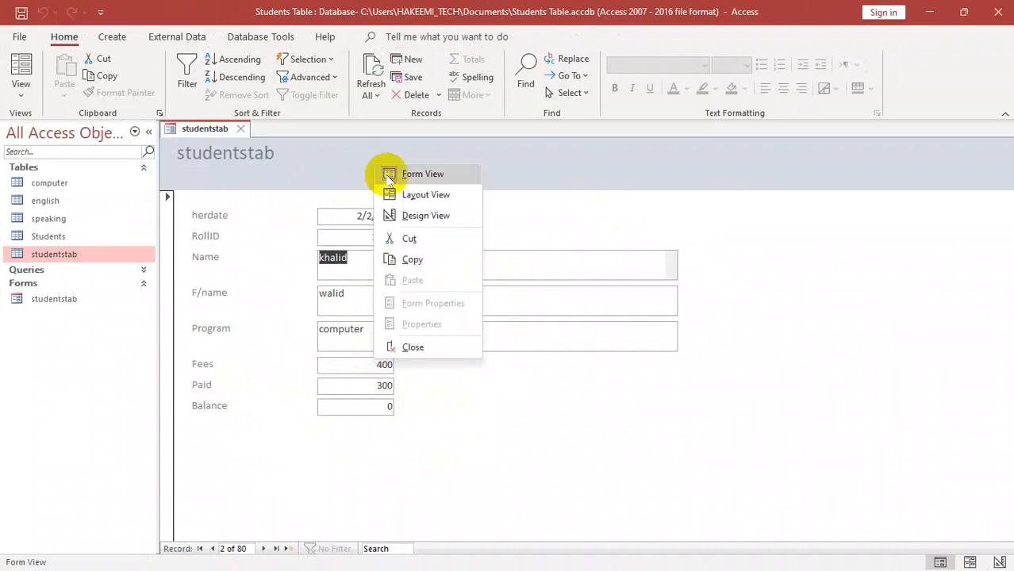
click(427, 343)
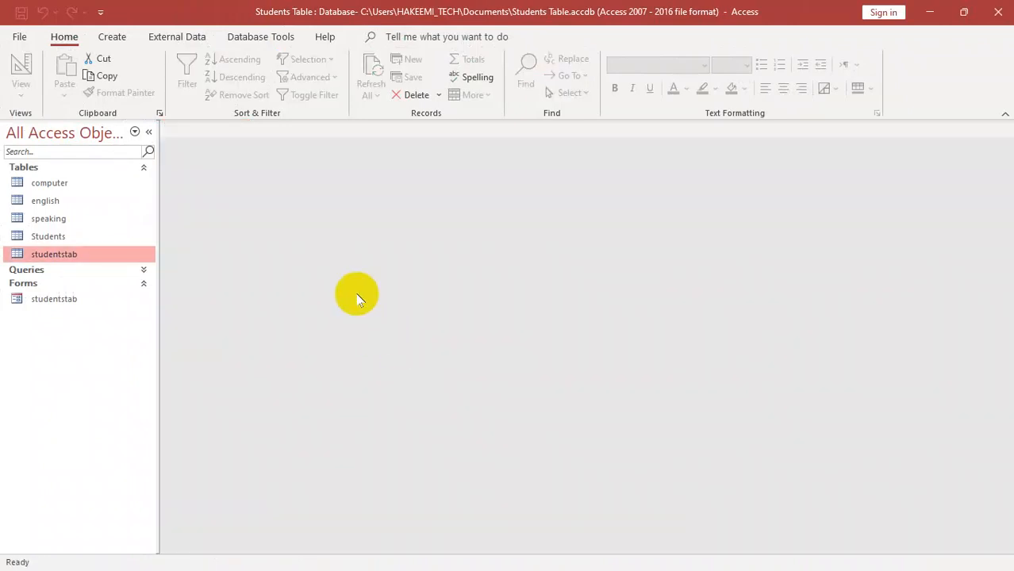
- Create a form with all fields of the studentstab table in the Form Wizard, using the Tabular layout
click(112, 37)
click(417, 60)
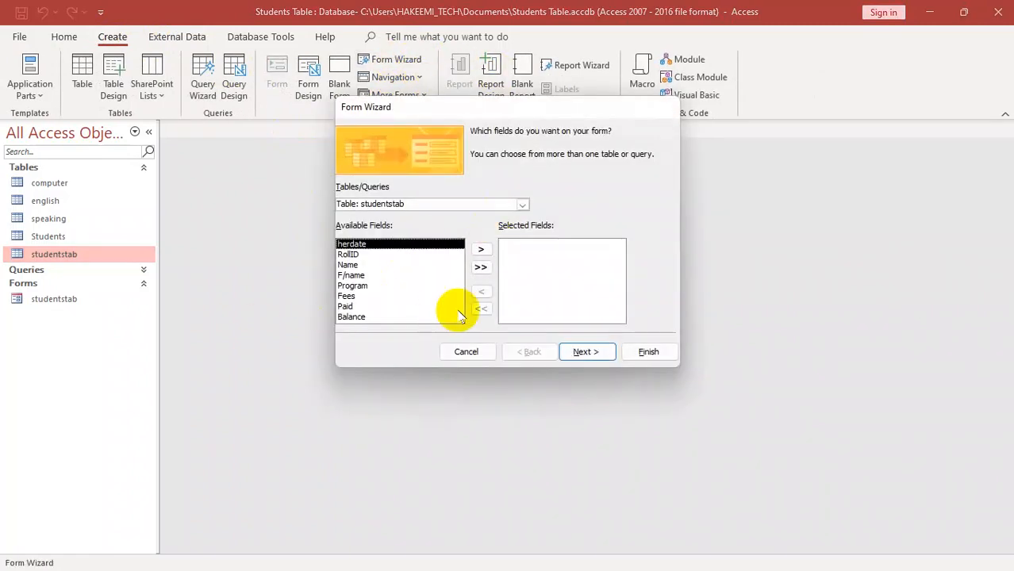
click(480, 268)
click(585, 351)
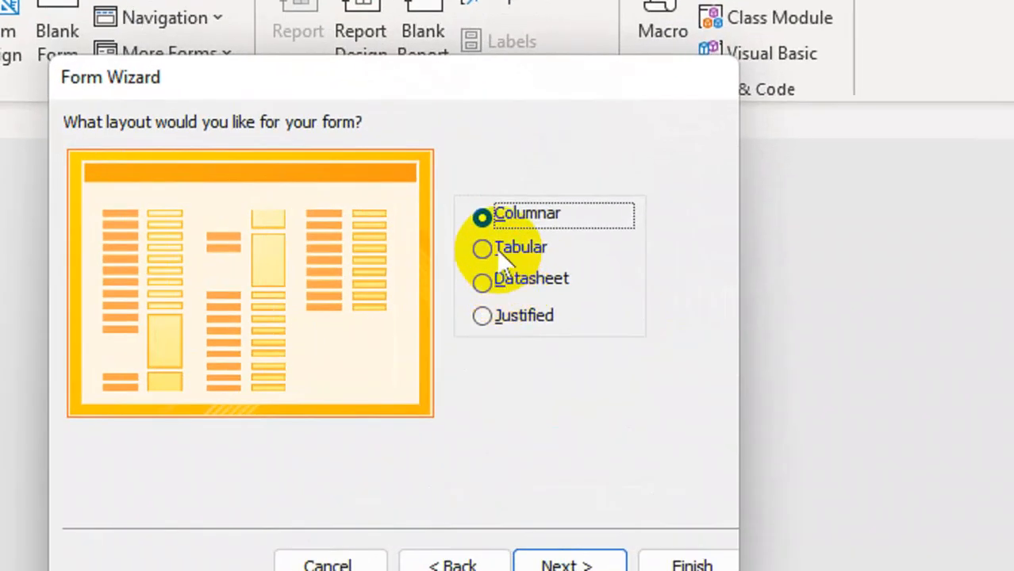
click(560, 194)
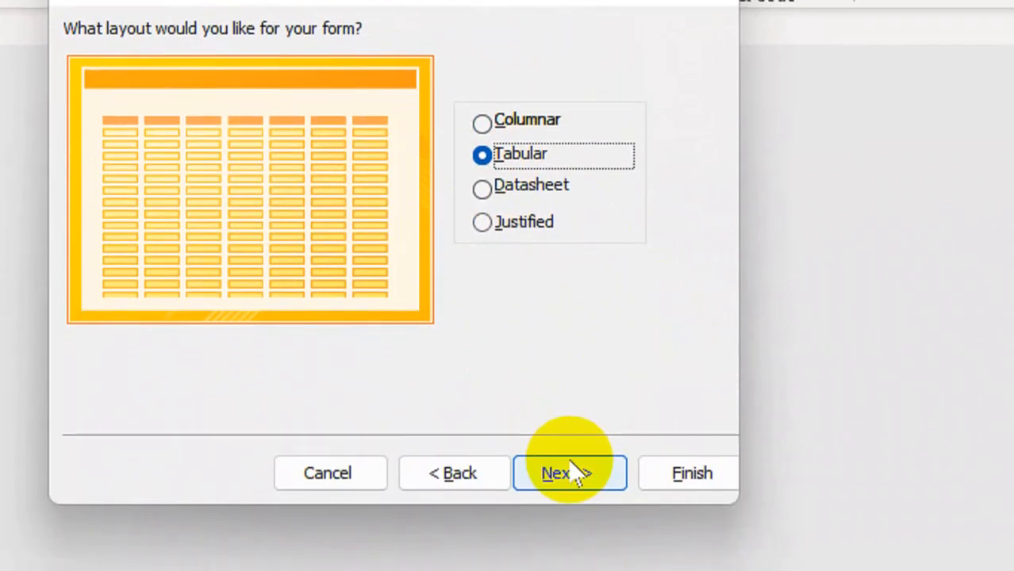
click(570, 565)
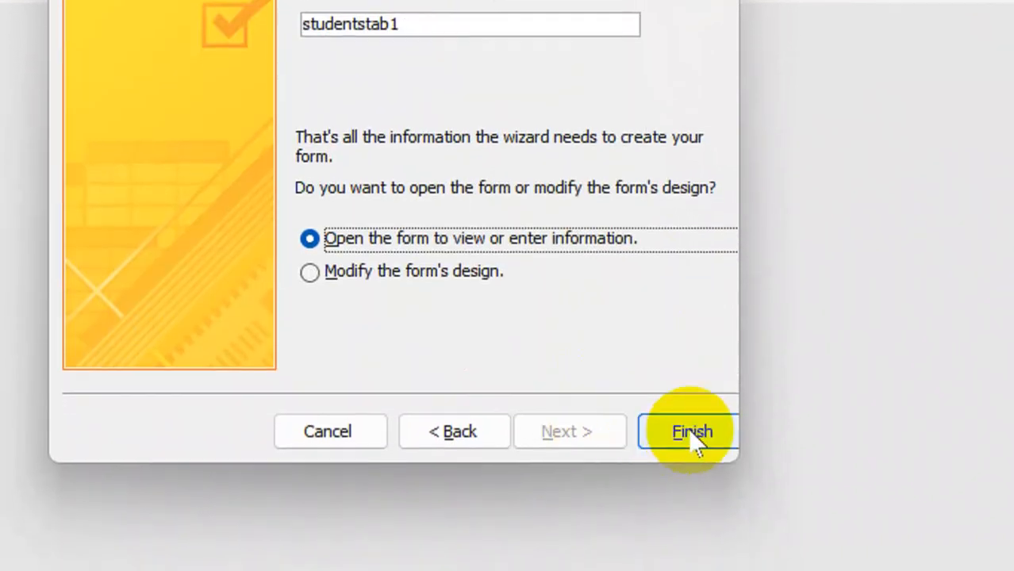
click(692, 565)
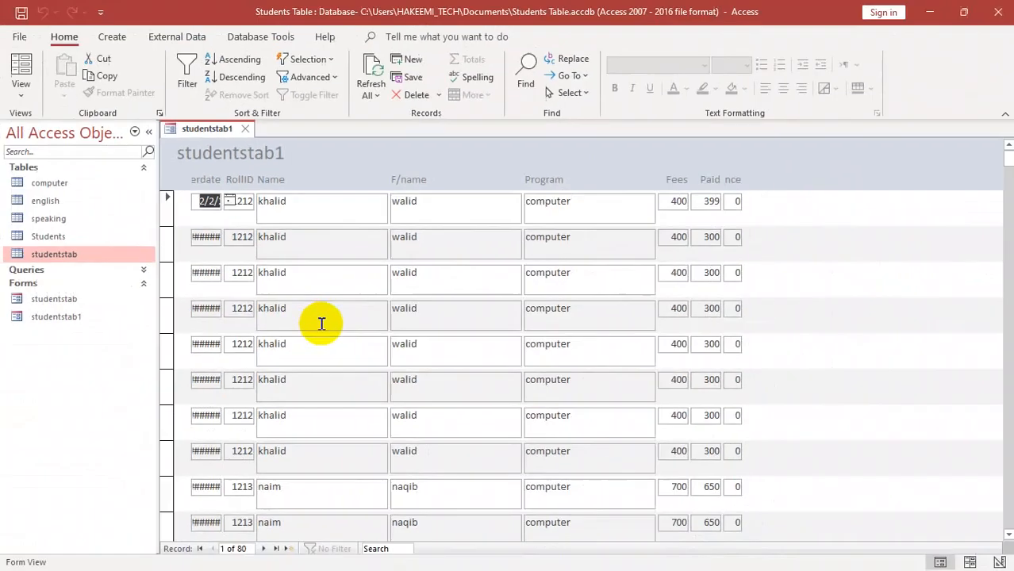
- Look over the records in the new tabular form in Form View, and close the form
drag(1008, 160, 1009, 119)
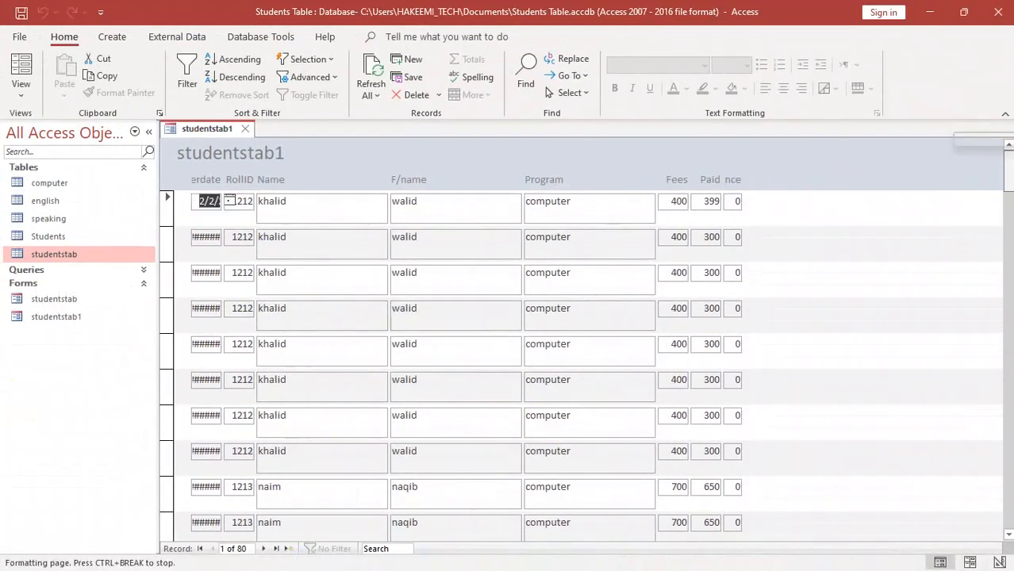
right_click(378, 152)
click(419, 346)
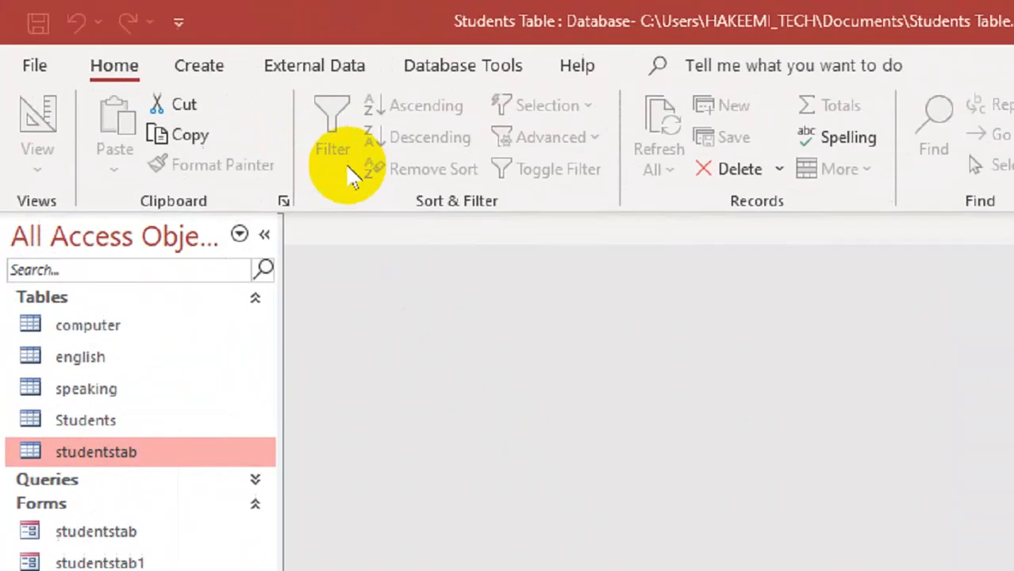
- Create a form with all studentstab fields in the Form Wizard using the Datasheet layout, and close the resulting form
click(198, 65)
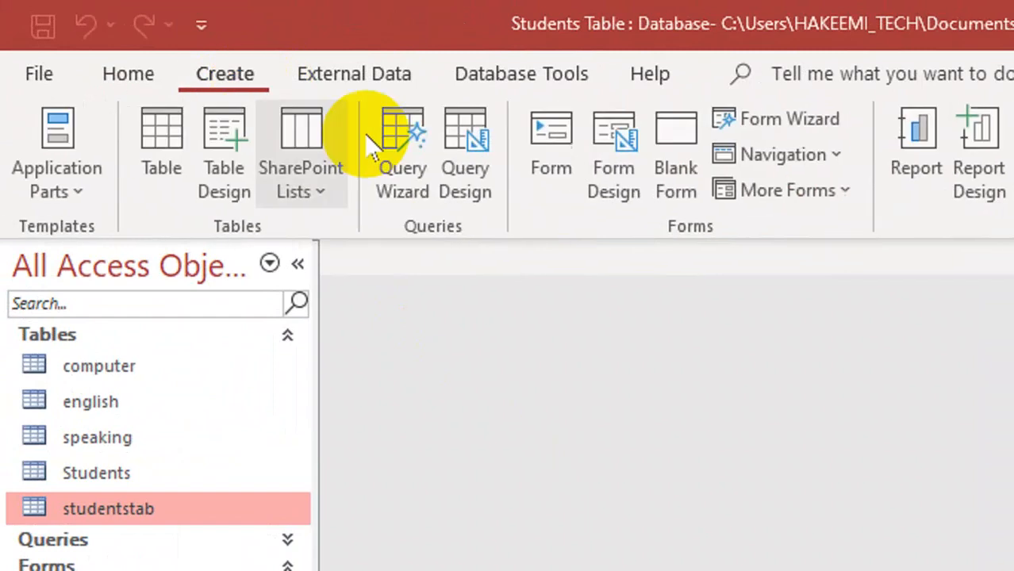
click(715, 103)
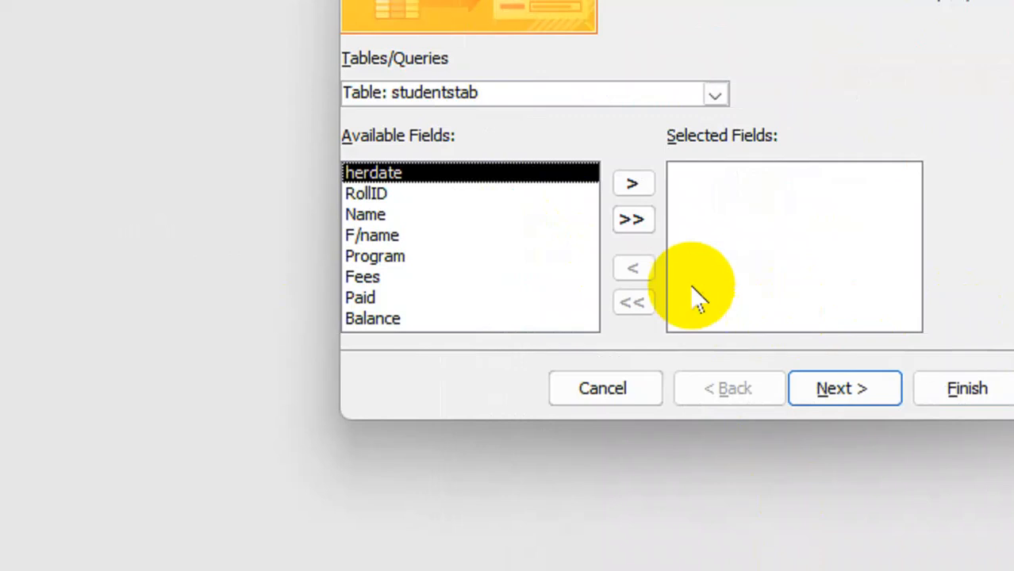
click(632, 219)
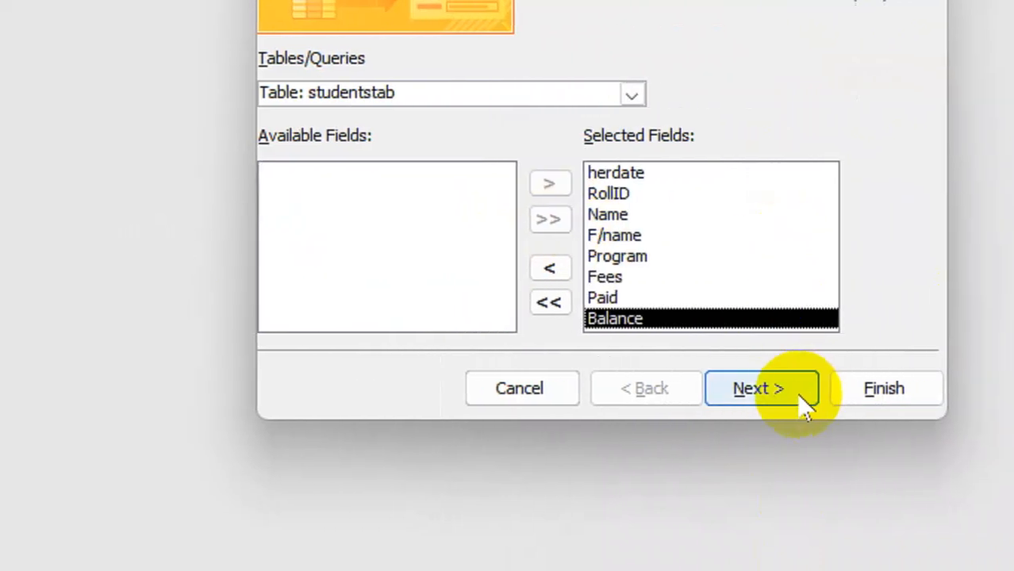
click(804, 403)
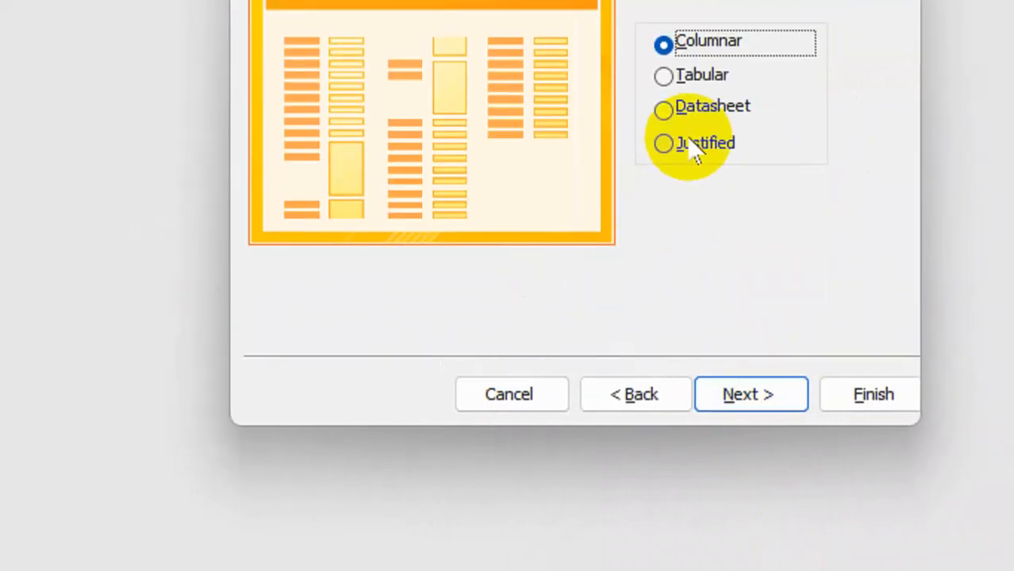
click(692, 107)
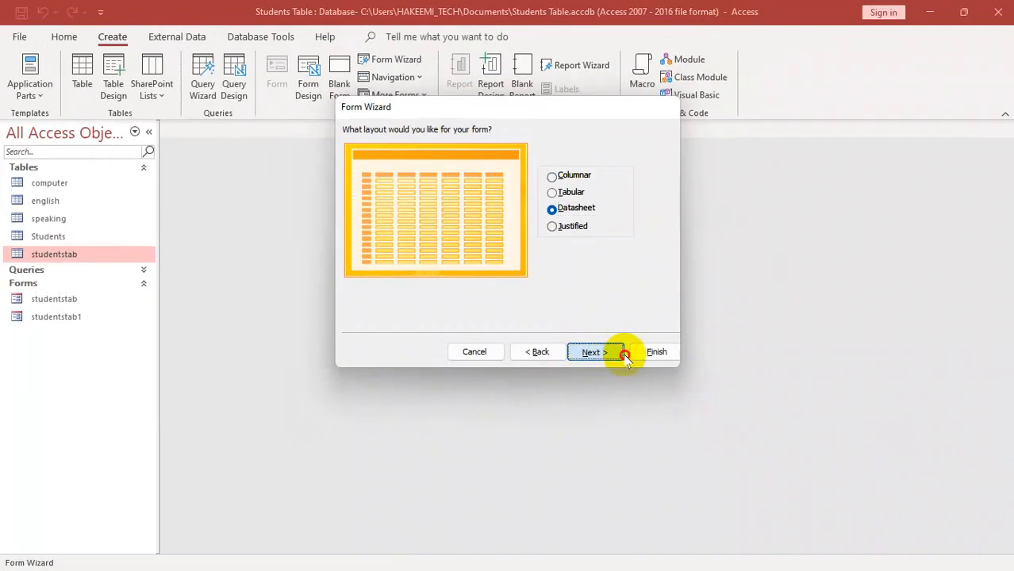
click(688, 362)
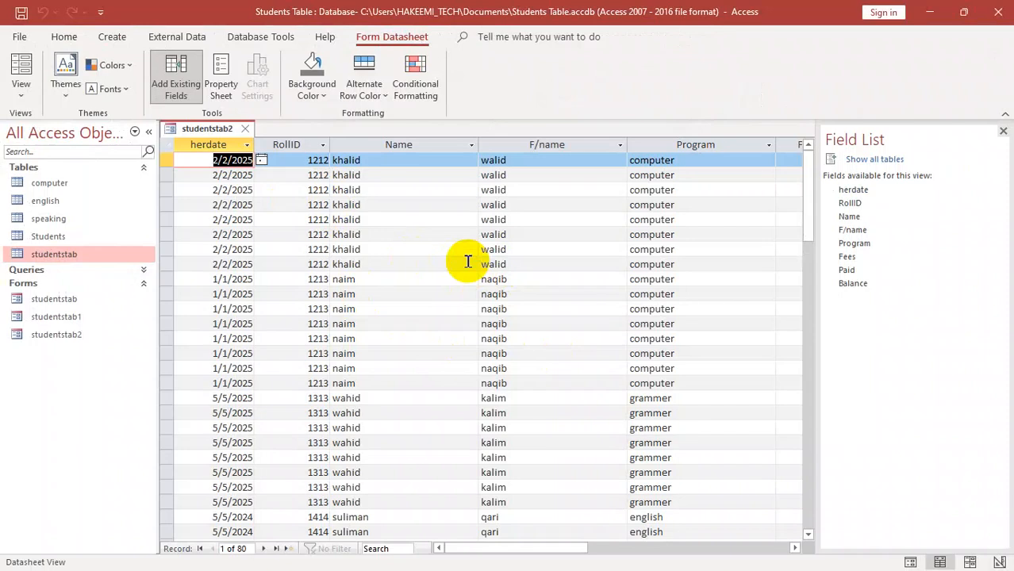
key(ctrl+w)
- Create another Form Wizard form with all studentstab fields, using the Justified layout
click(112, 37)
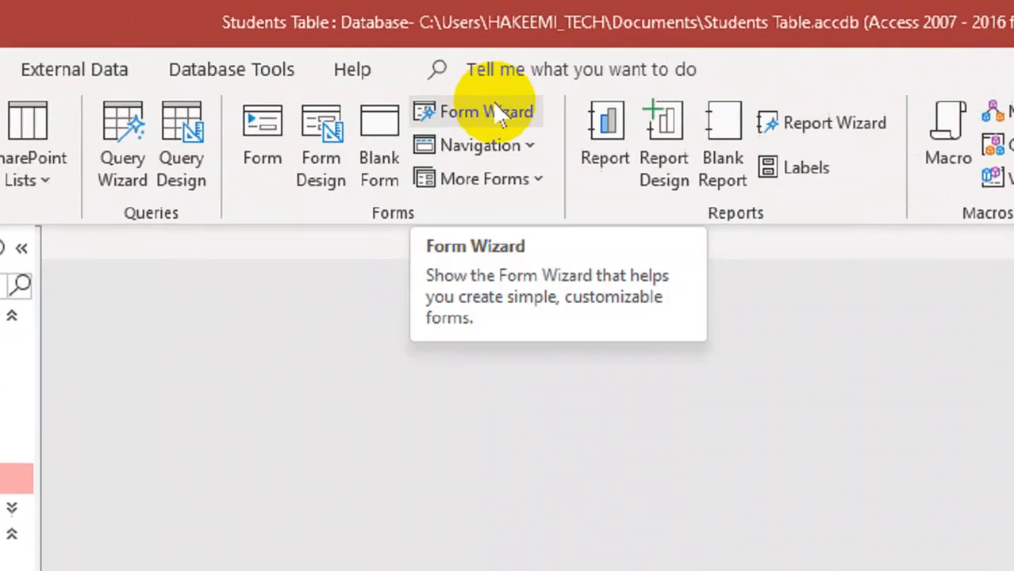
click(402, 60)
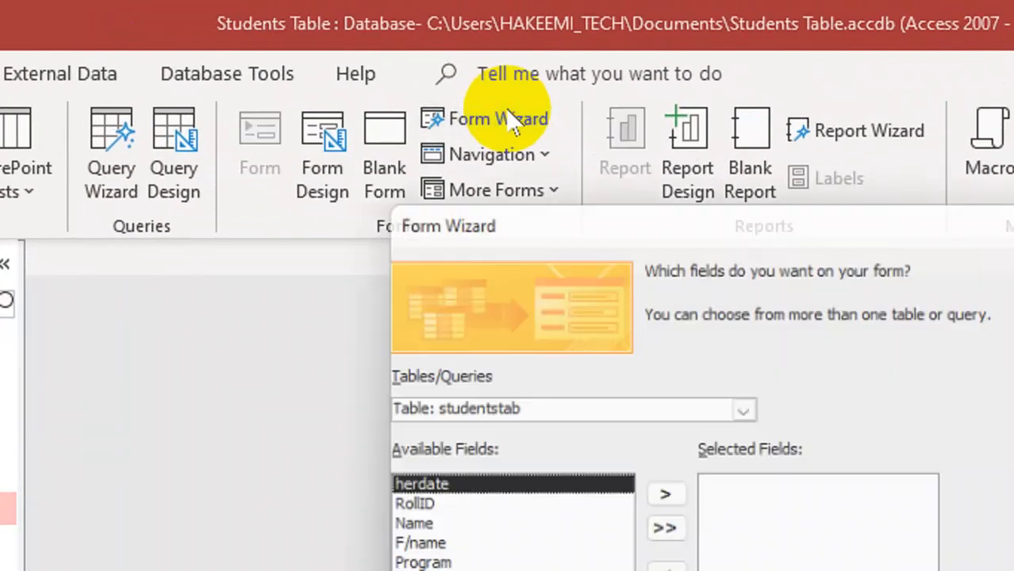
click(665, 528)
click(877, 546)
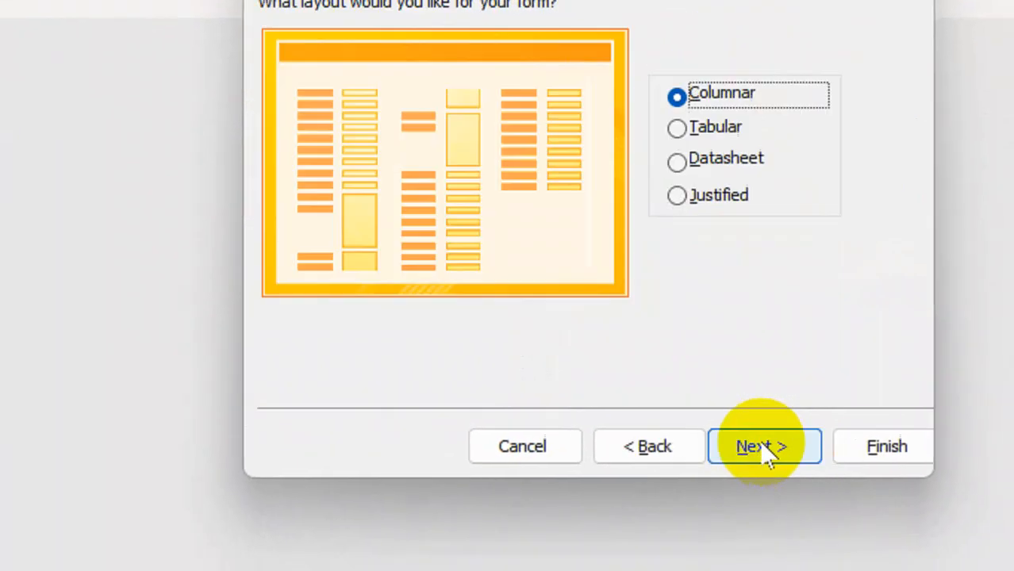
click(681, 196)
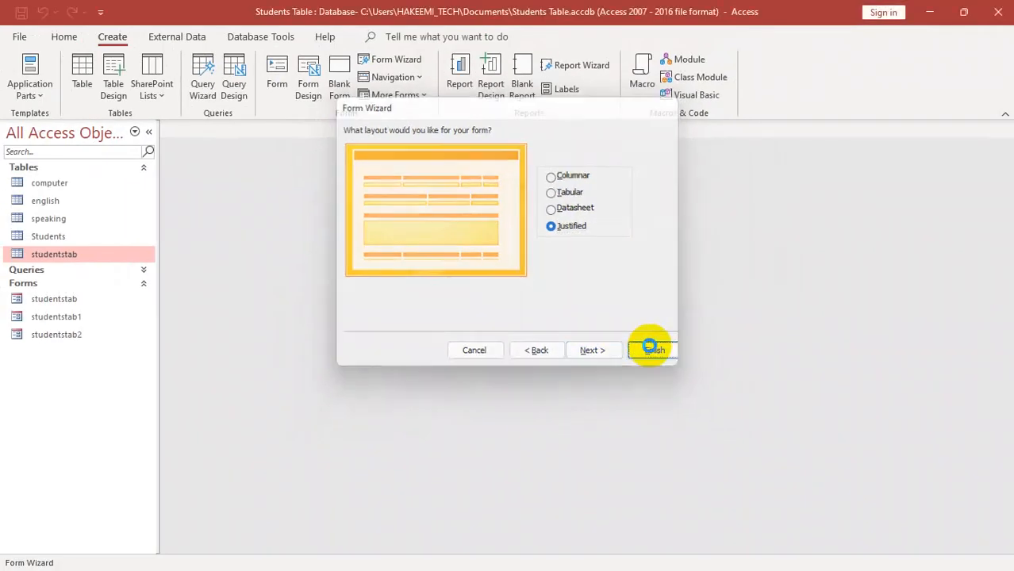
click(853, 411)
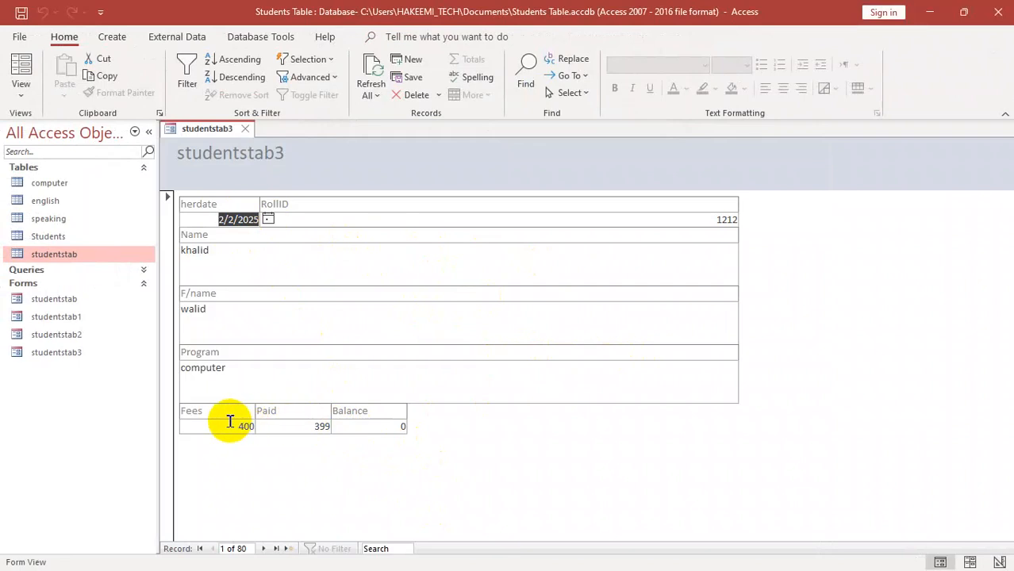
- Examine the justified form's fields in Form View and its structure in Design View, and close the form
double_click(222, 422)
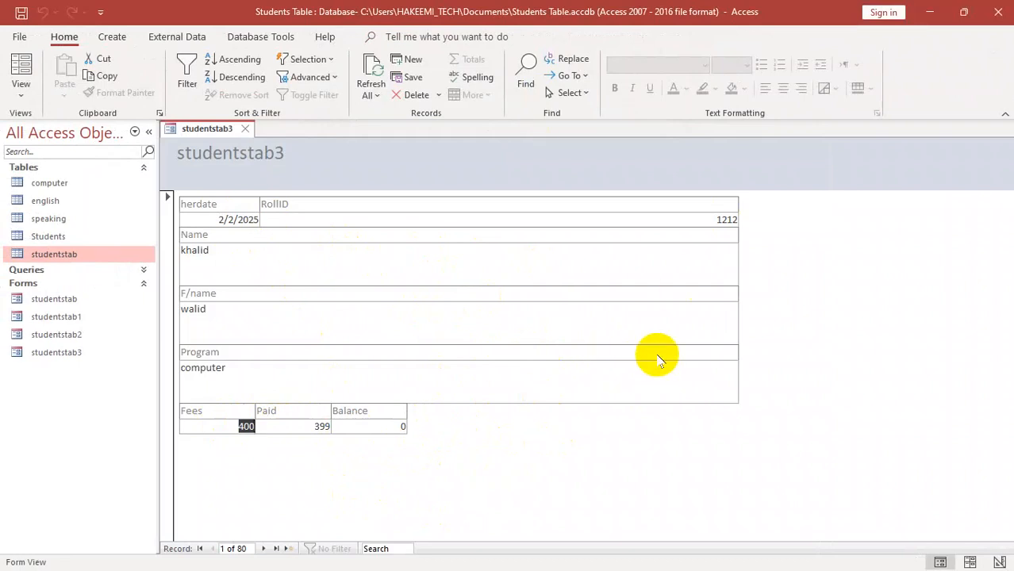
right_click(490, 402)
right_click(475, 438)
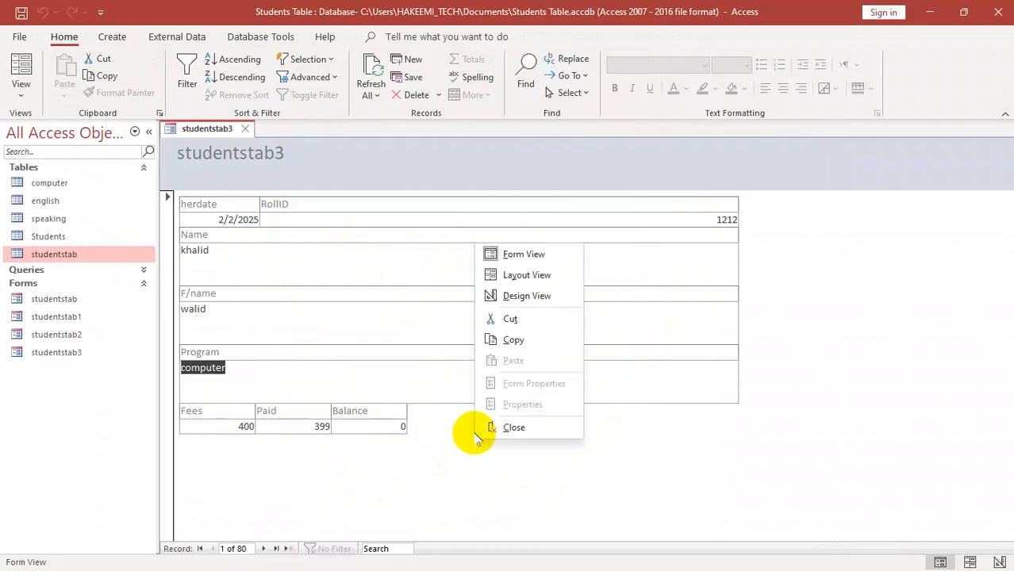
click(526, 296)
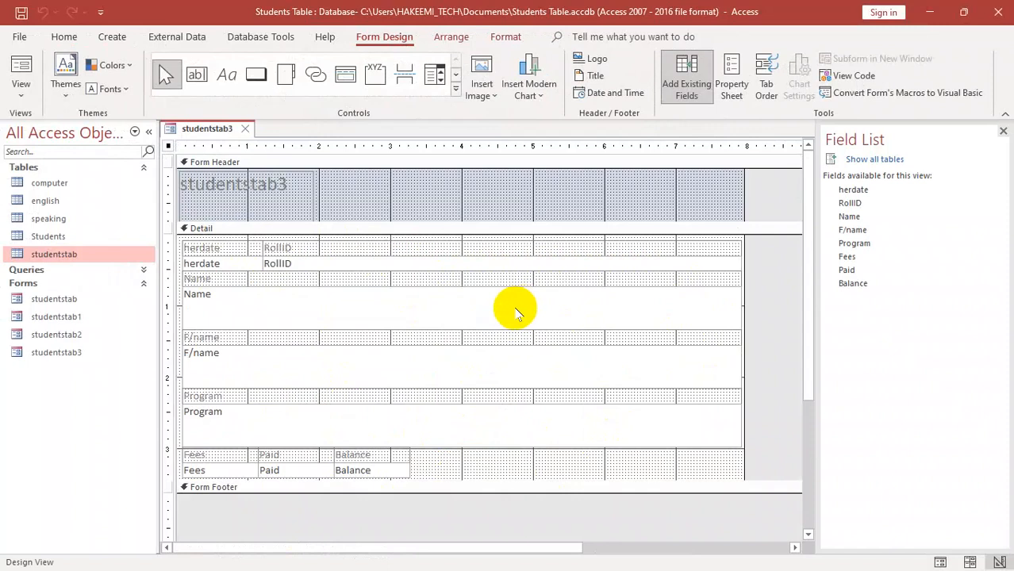
key(ctrl+w)
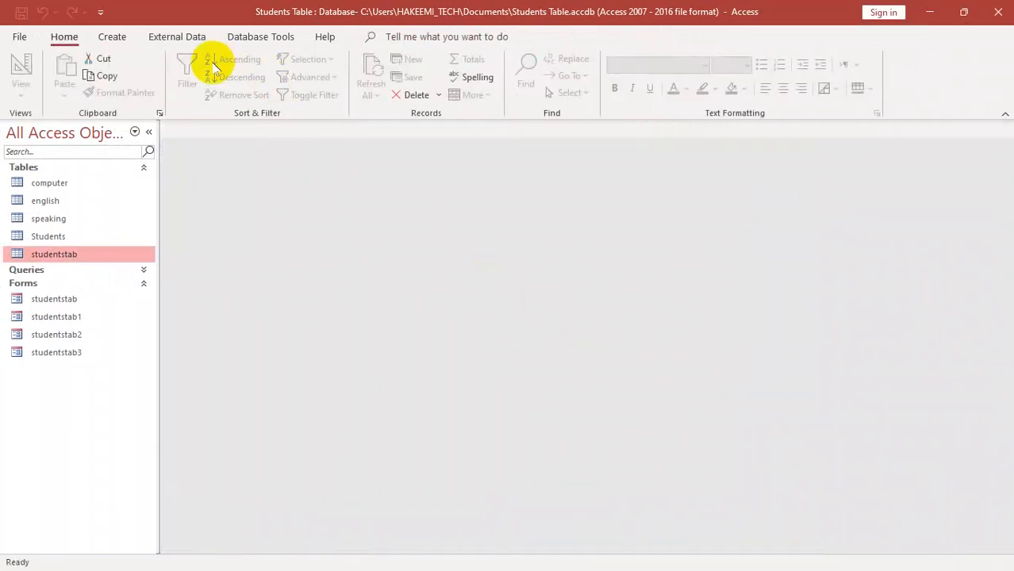
- Open a new blank form in Design View, and close it without saving
click(113, 36)
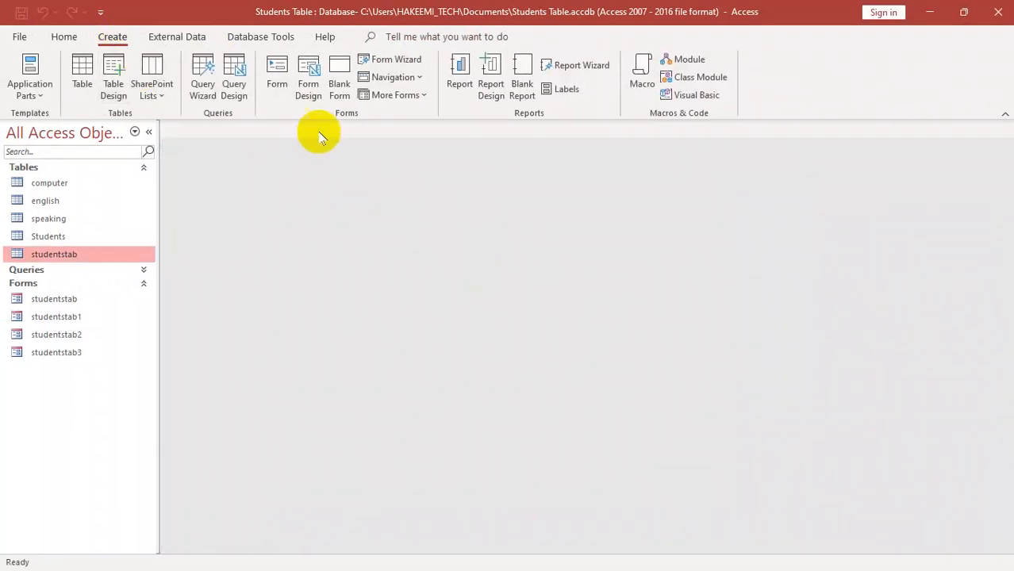
click(308, 88)
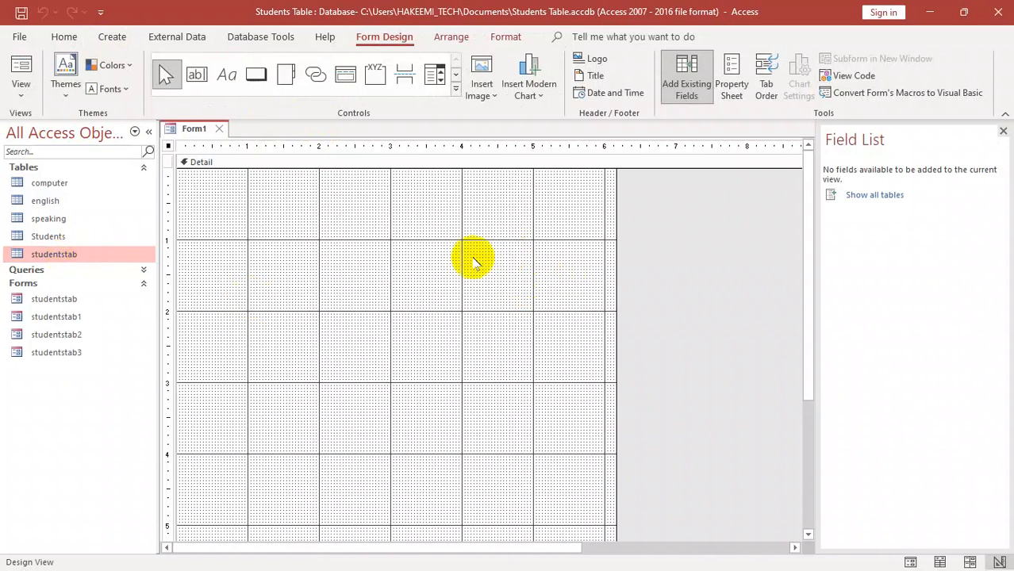
key(ctrl+w)
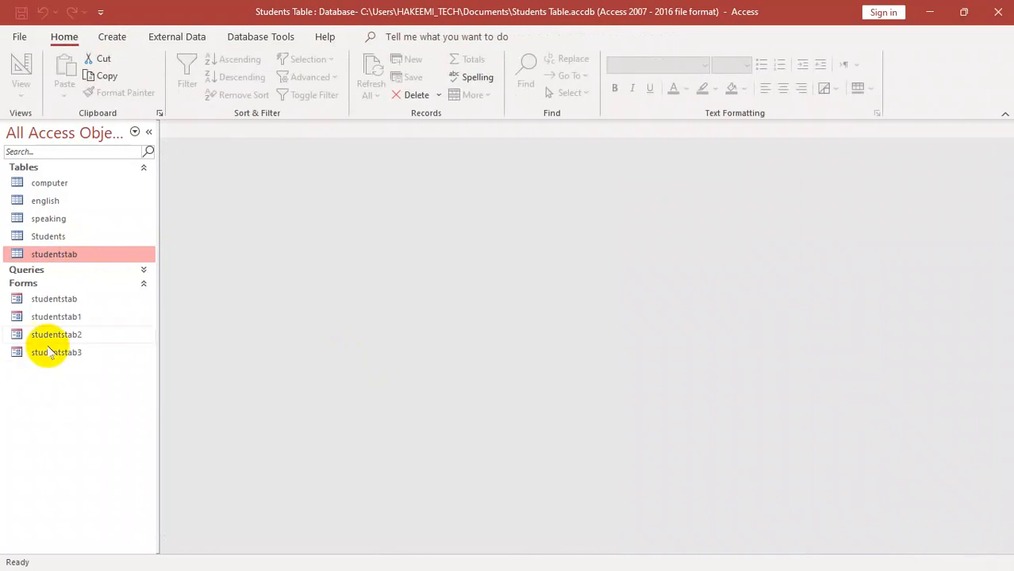
- Open the studentstab form and switch it to Design View
double_click(71, 299)
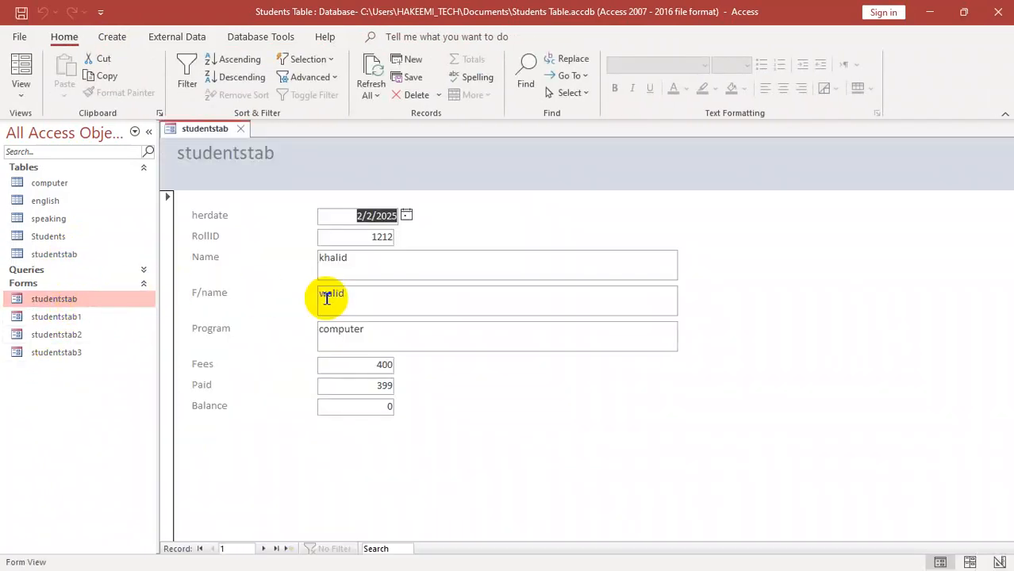
key(ctrl+w)
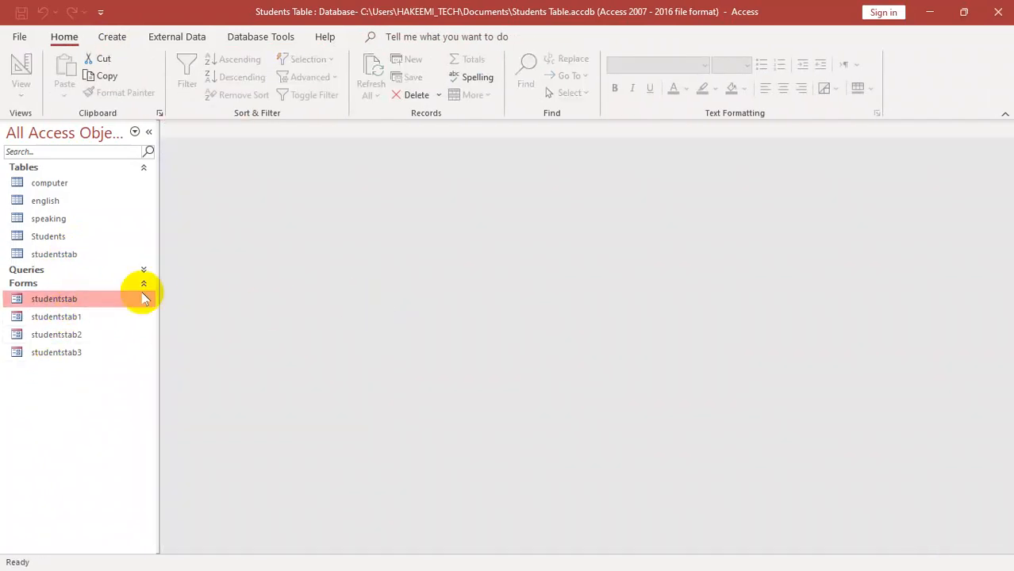
double_click(55, 299)
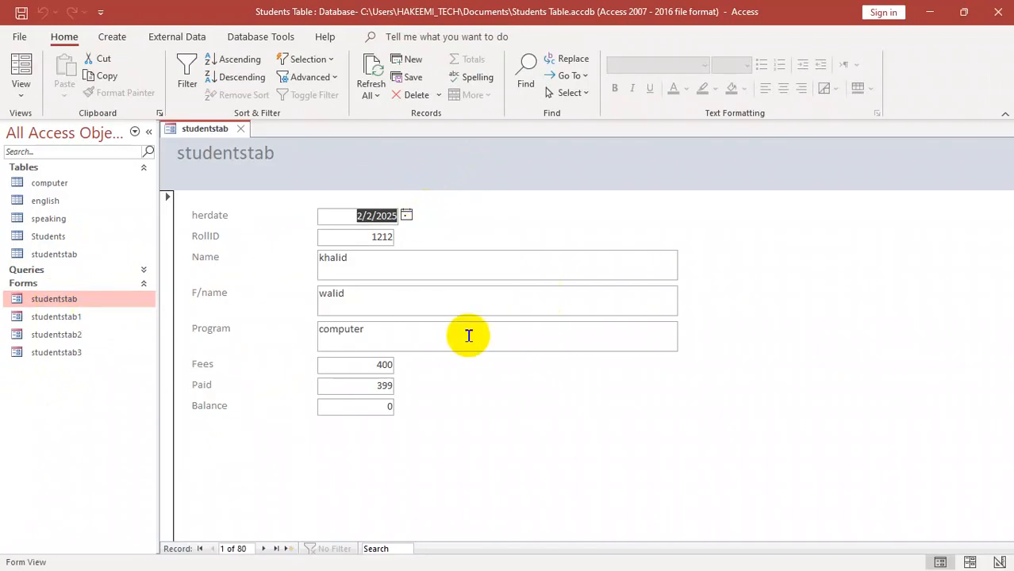
right_click(462, 192)
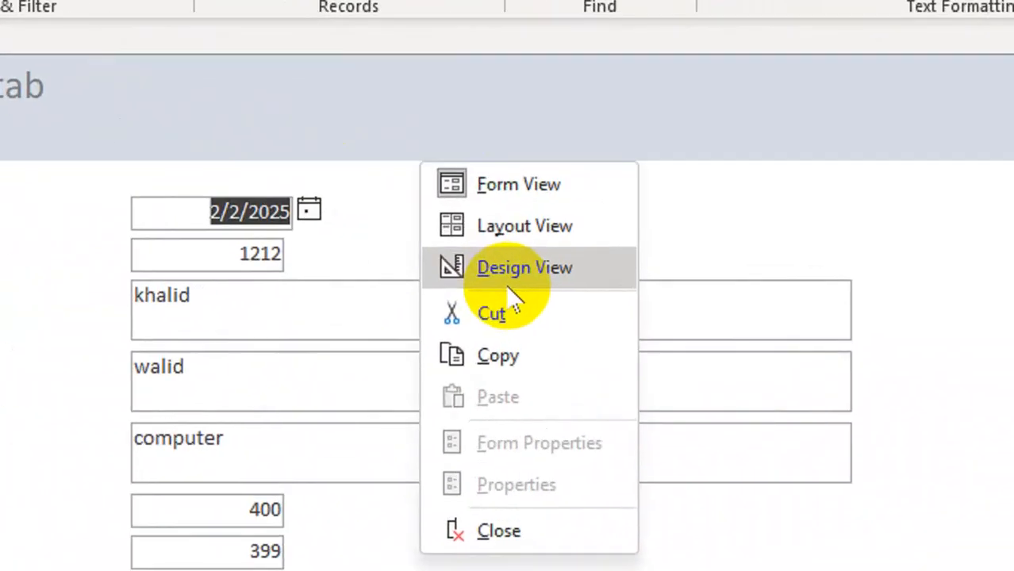
click(507, 251)
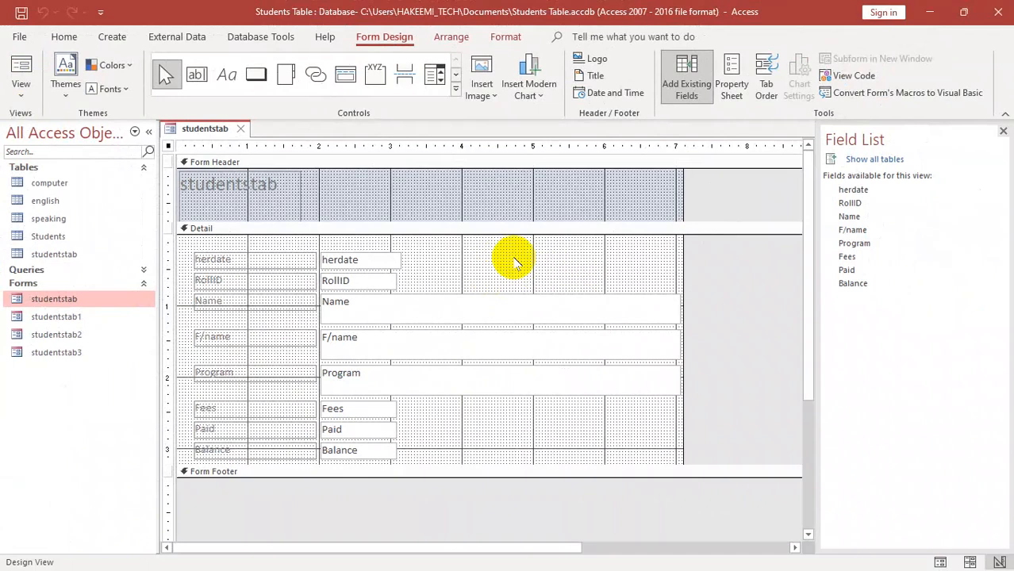
- Point out the Detail section's fields, and expand the Form Footer section to a height of about 0.7 on the ruler
drag(365, 211, 399, 245)
drag(522, 264, 404, 444)
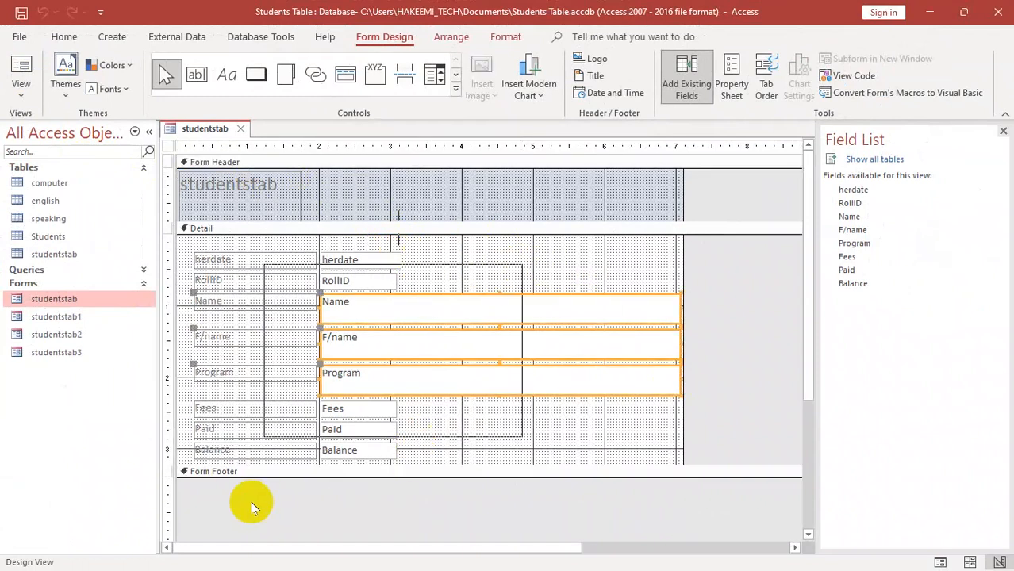
drag(214, 477, 224, 524)
click(408, 510)
drag(408, 510, 203, 502)
click(346, 181)
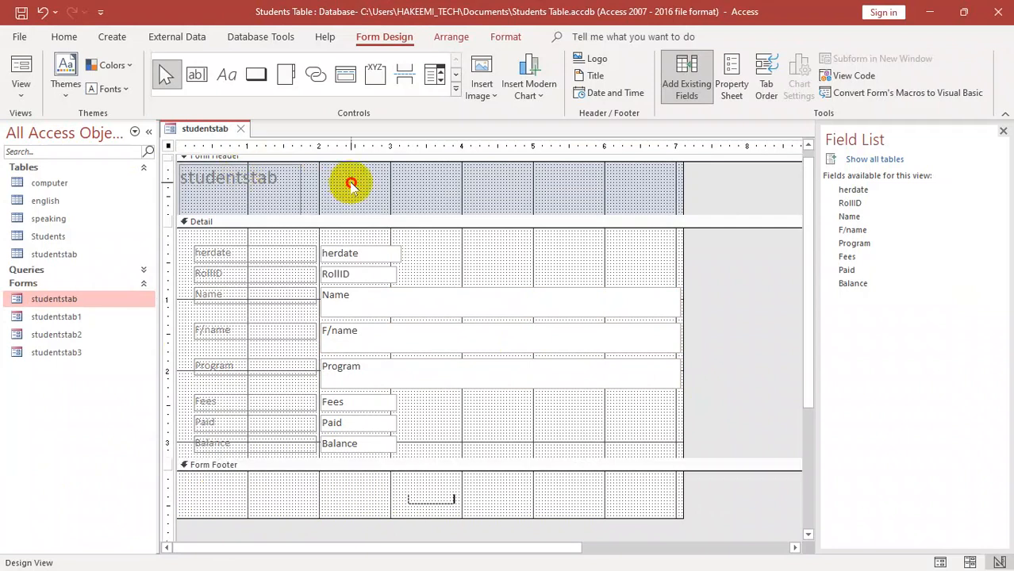
- Replace the title text in the Form Header with "Students info", and close the form
click(249, 201)
click(279, 189)
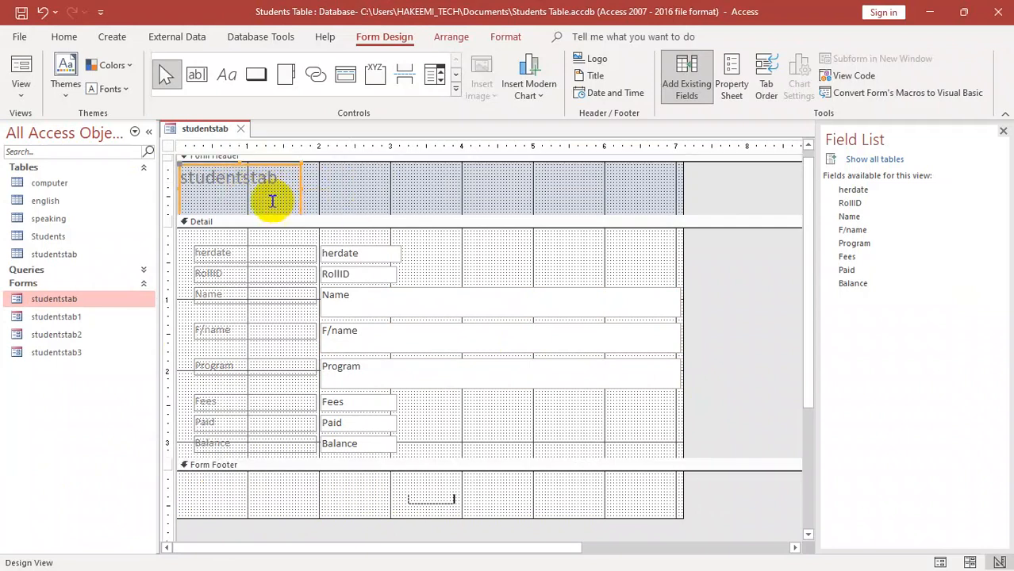
drag(287, 182, 158, 180)
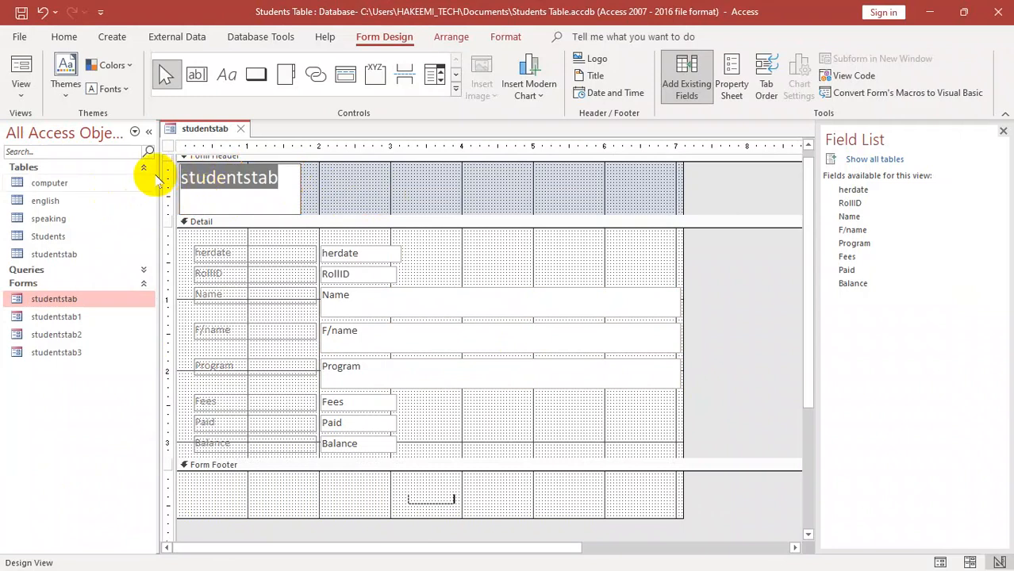
text(S)
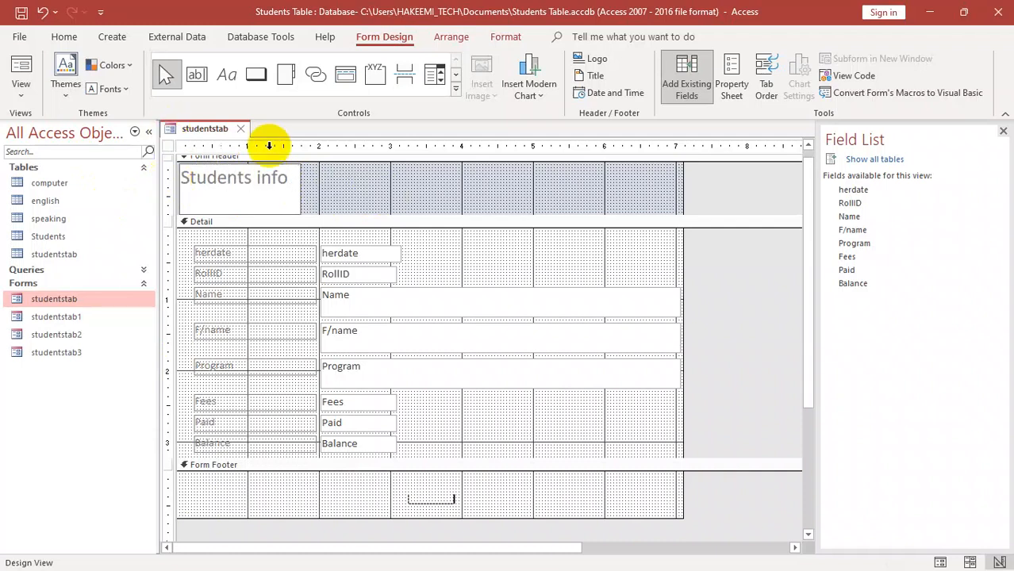
click(431, 233)
key(ctrl+w)
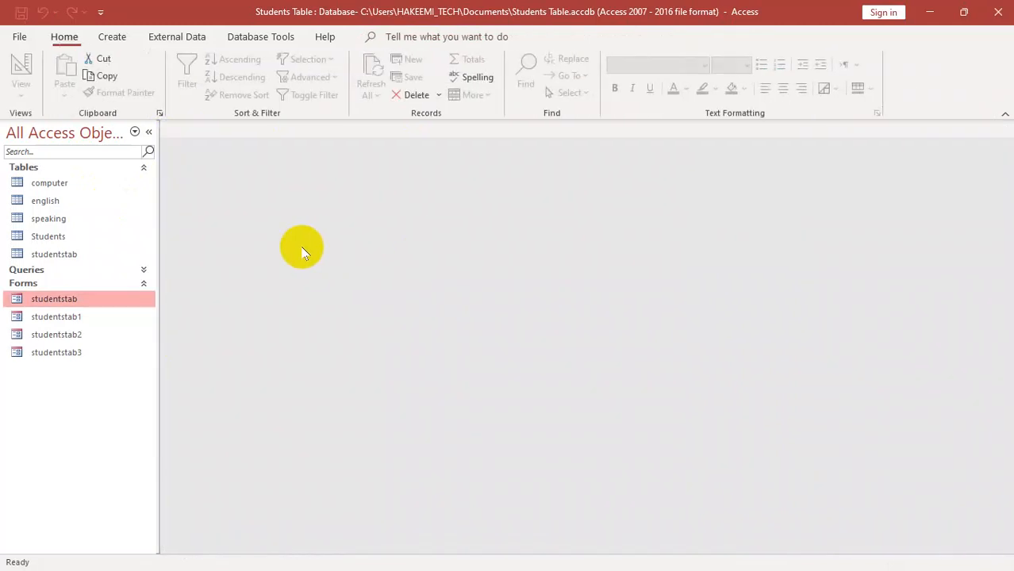
- Check the new title of the studentstab form in Form View and Design View, and close the form
double_click(52, 300)
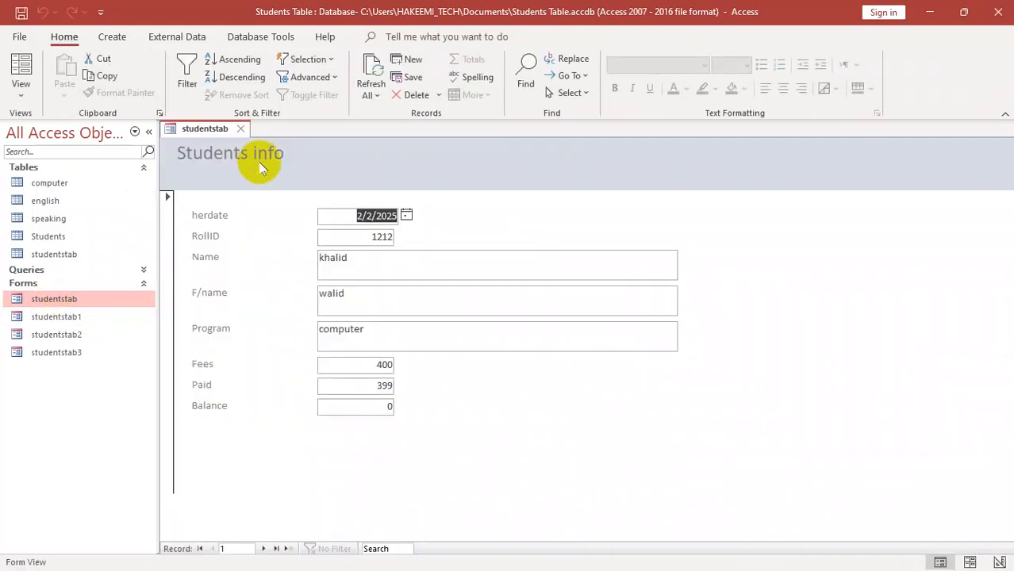
right_click(367, 151)
click(428, 204)
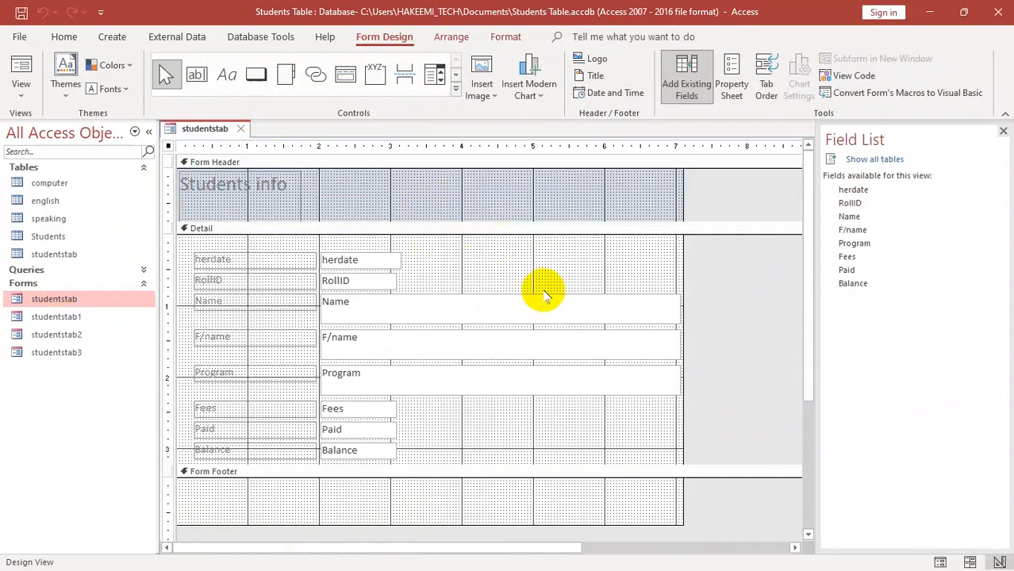
key(ctrl+w)
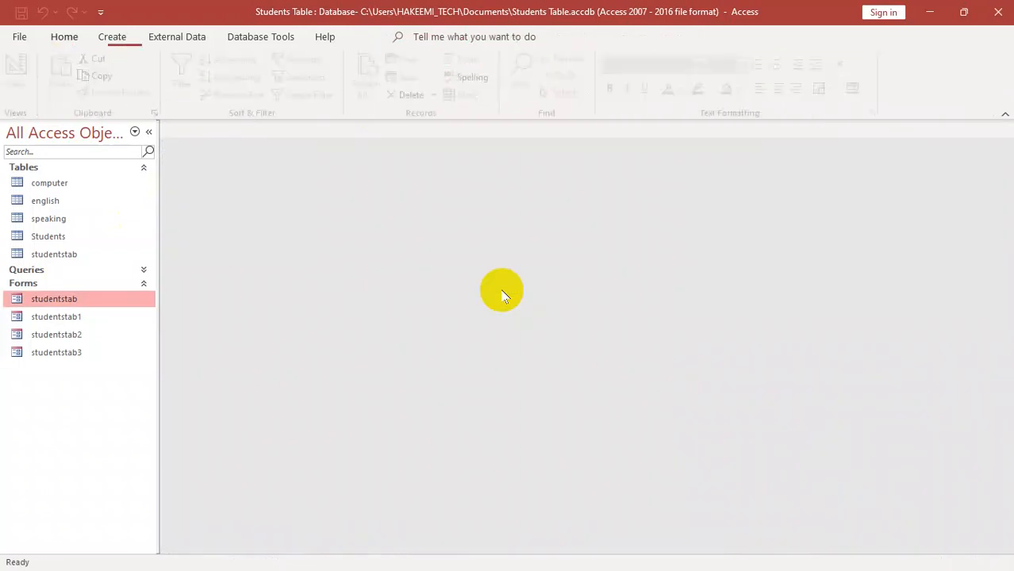
- Reopen the studentstab form and switch it to Design View
double_click(84, 306)
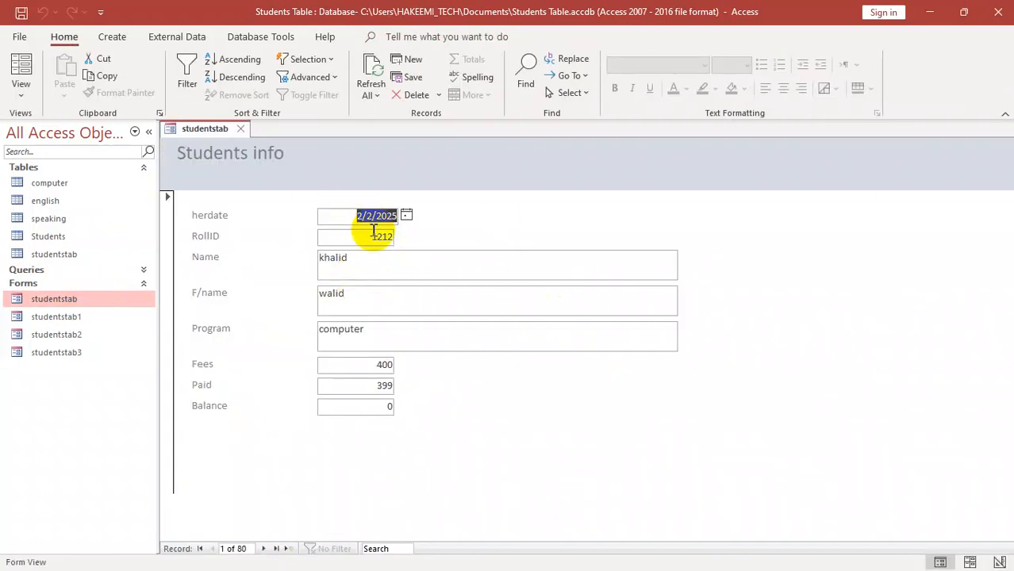
right_click(492, 191)
click(536, 238)
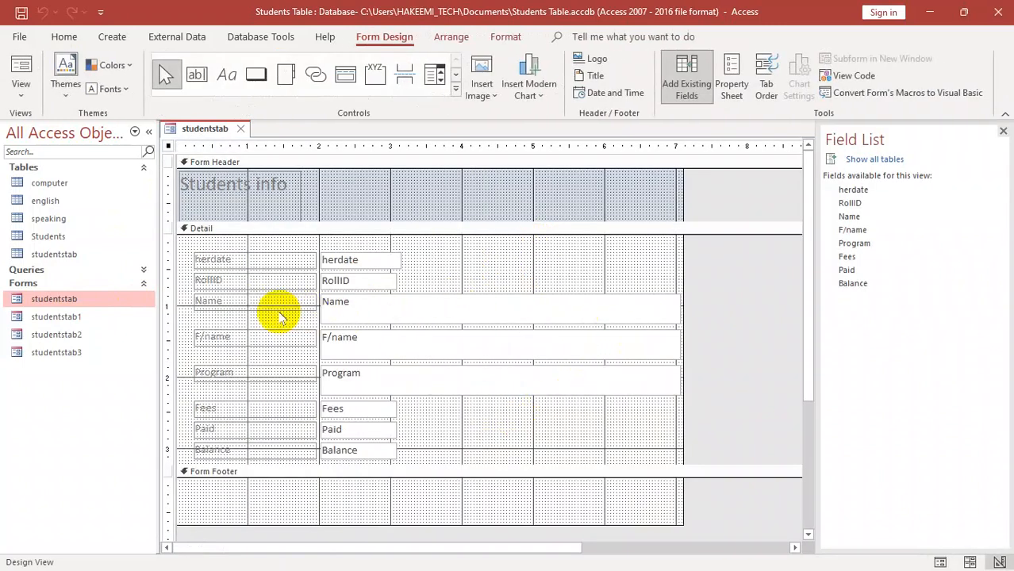
- Reduce the height of the Name, F/name and Program text boxes to about a single line
drag(543, 398, 542, 306)
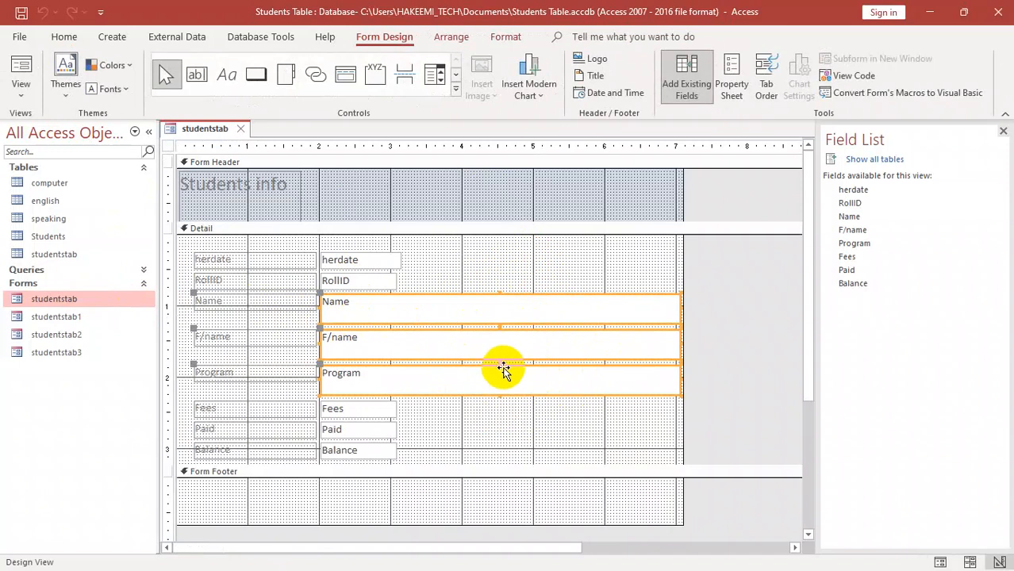
key(shift+Up)
key(shift+Up)
key(shift+Up)
key(shift+Up)
key(shift+Up)
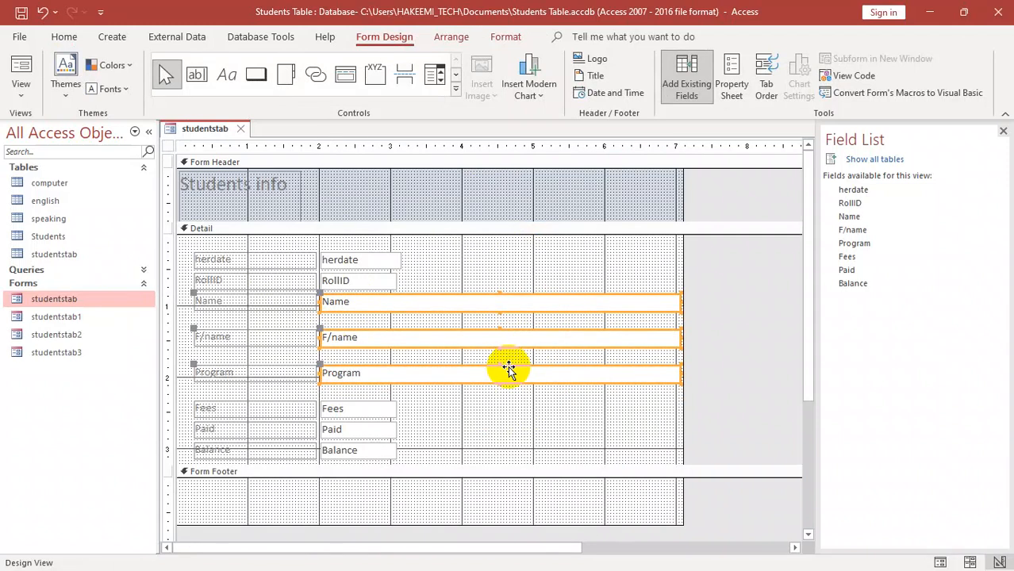
- Narrow the Name, F/name and Program text boxes so they end at the 4 mark on the ruler
key(shift+Left)
key(shift+Left)
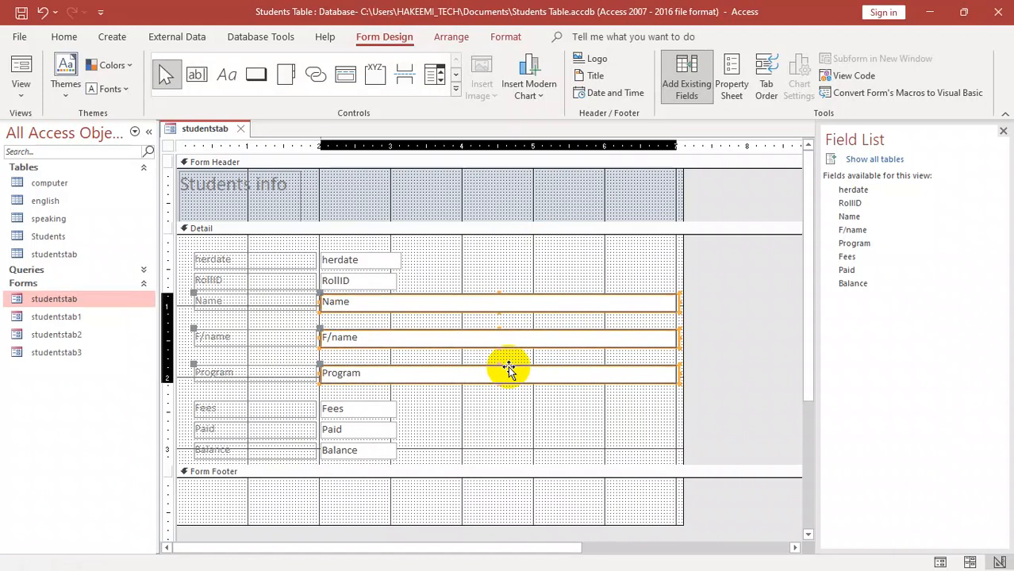
key(shift+Left)
key(shift+Left)
key(shift+Left)
key(shift+Left)
key(shift+Left)
key(shift+Left)
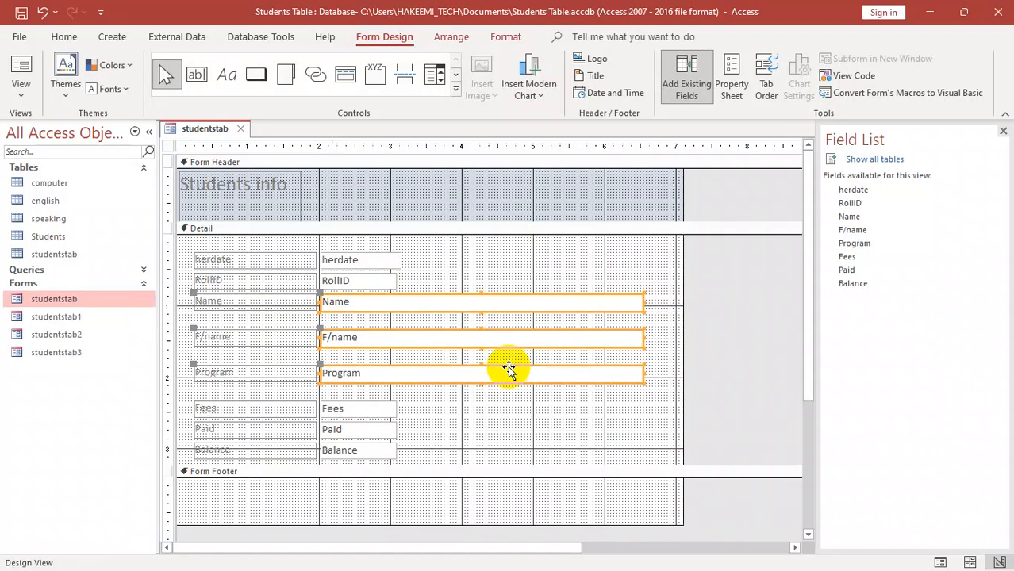
key(shift+Right)
key(shift+Right)
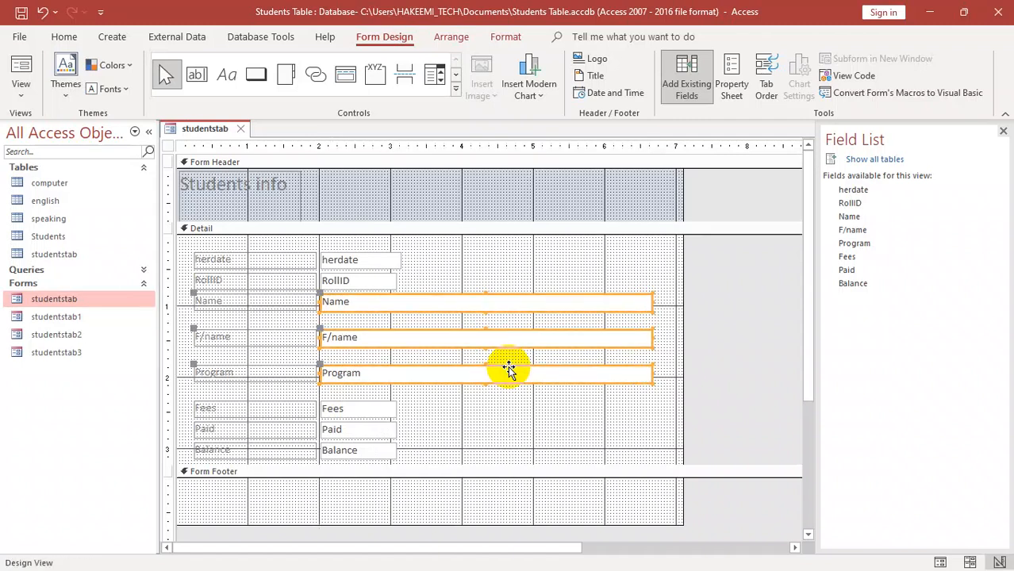
key(shift+Left)
key(shift+Left)
key(shift+Left)
key(shift+Left)
key(shift+Left)
key(shift+Left)
key(shift+Left)
key(shift+Left)
key(shift+Left)
key(shift+Left)
key(shift+Left)
key(shift+Left)
key(shift+Left)
key(shift+Left)
key(shift+Left)
key(shift+Left)
key(shift+Left)
key(shift+Left)
key(shift+Left)
key(shift+Left)
key(shift+Left)
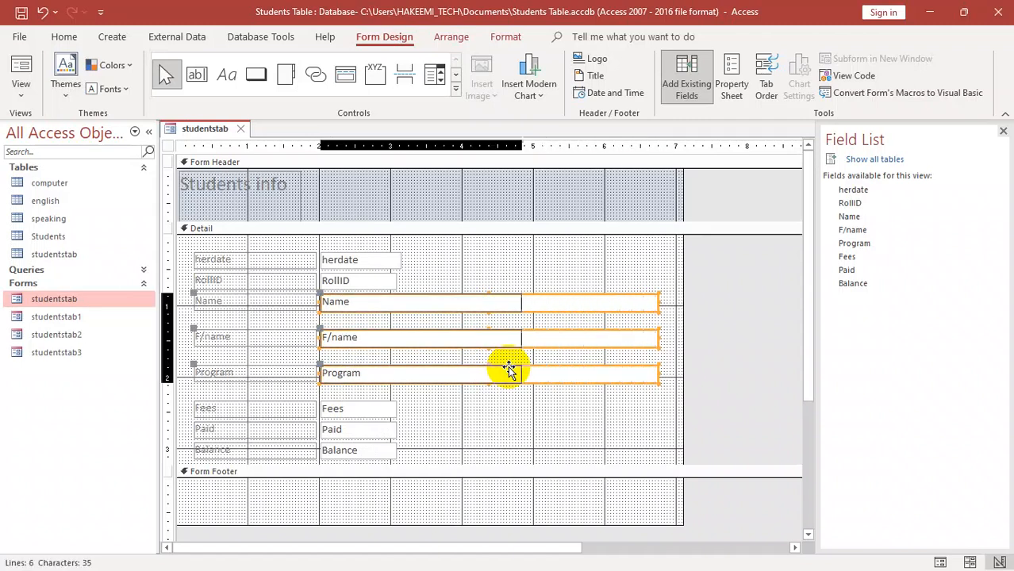
key(shift+Right)
key(shift+Right)
key(shift+Right)
key(shift+Right)
key(shift+Right)
key(shift+Right)
key(shift+Right)
key(shift+Right)
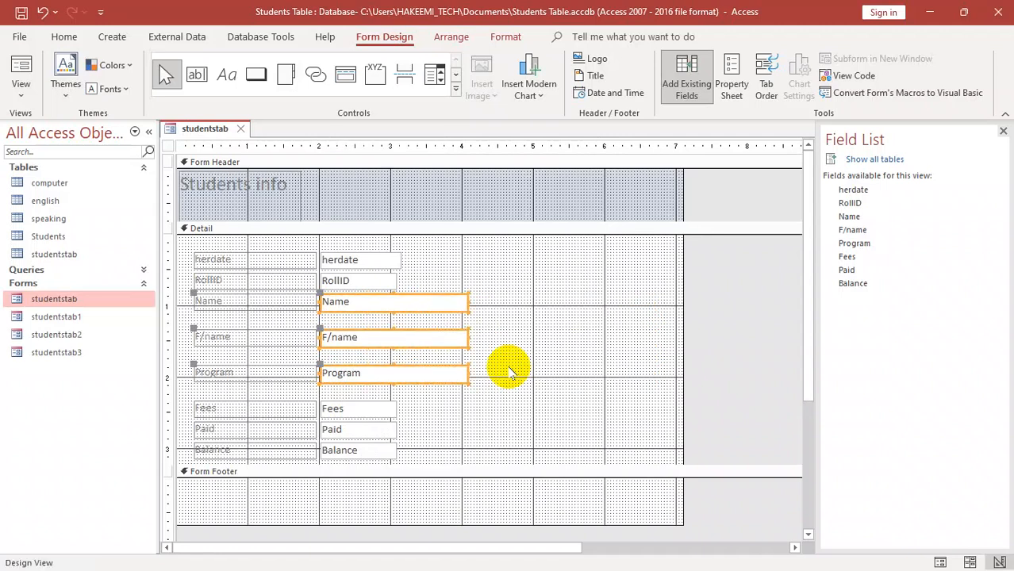
key(shift+Left)
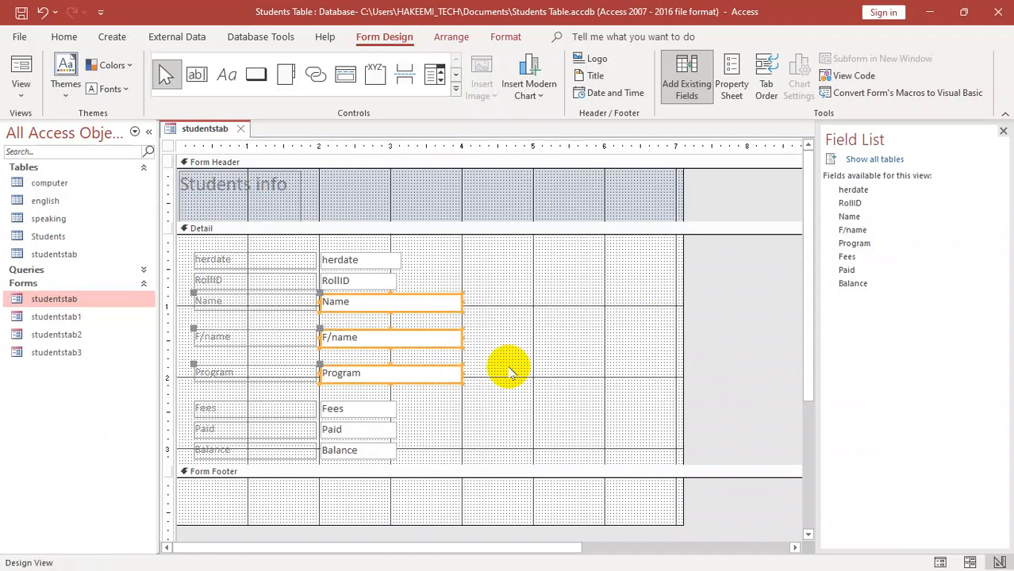
- Widen the Fees, Paid and Balance text boxes to about the 4 mark on the ruler
drag(431, 470, 382, 403)
drag(411, 456, 379, 403)
key(shift+Right)
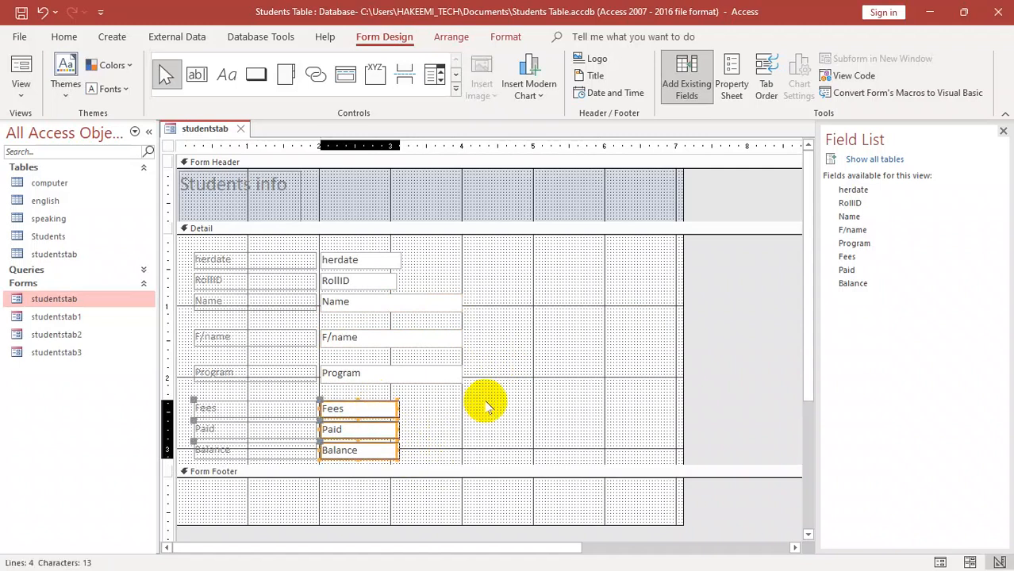
key(shift+Right)
key(shift+Right)
key(shift+Right)
key(shift+Right)
key(shift+Right)
drag(487, 406, 487, 407)
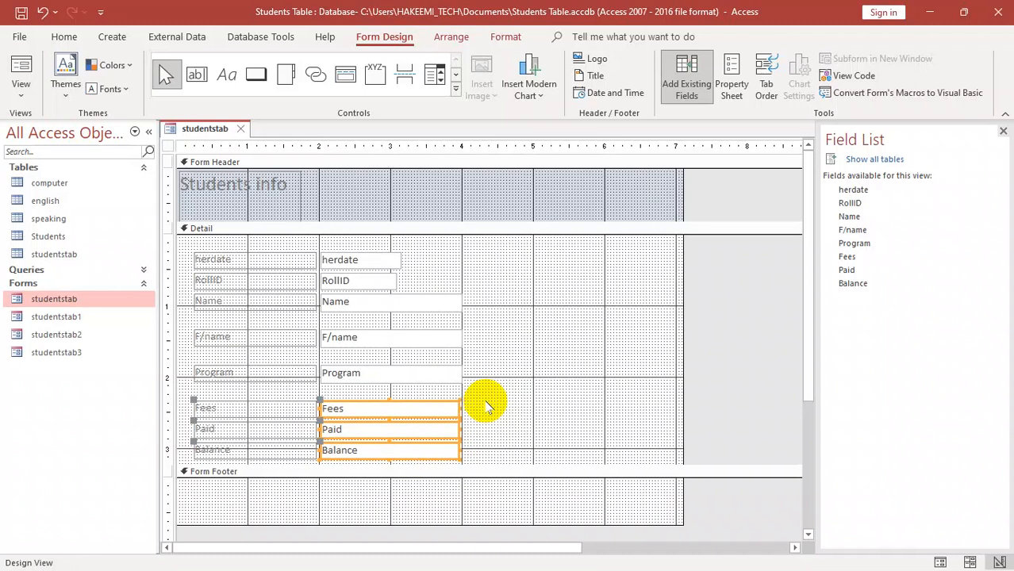
- Widen the herdate and RollID text boxes to the 4 mark on the ruler, and narrow the form to the same mark
drag(465, 257, 363, 287)
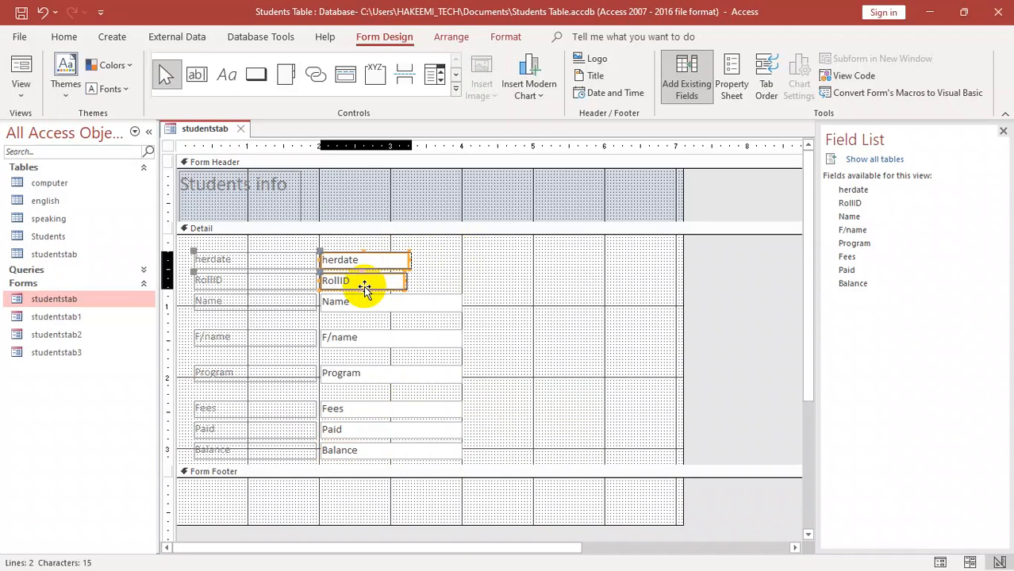
key(shift+Right)
key(shift+Right)
key(shift+Right)
key(shift+Right)
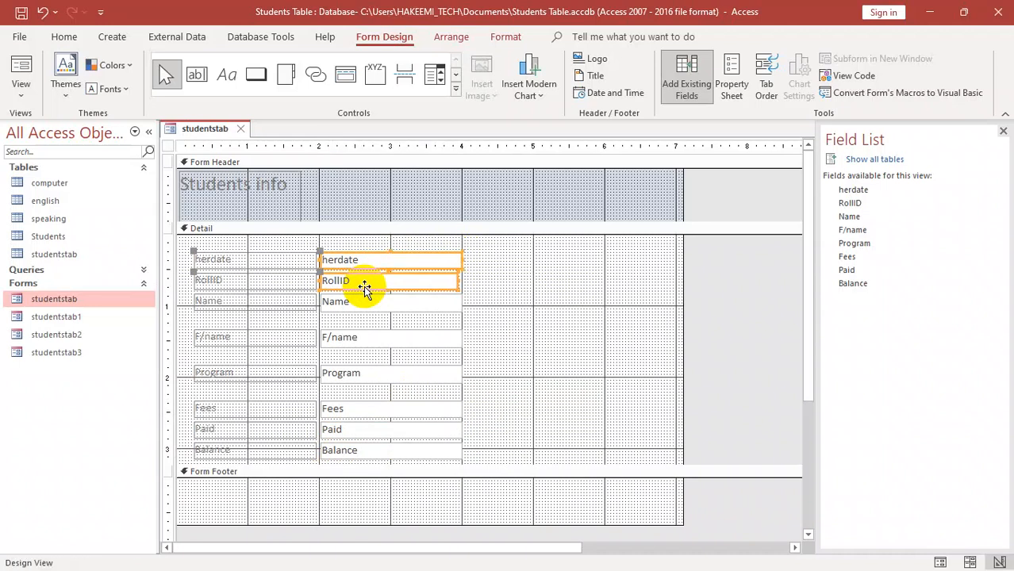
click(481, 277)
click(449, 279)
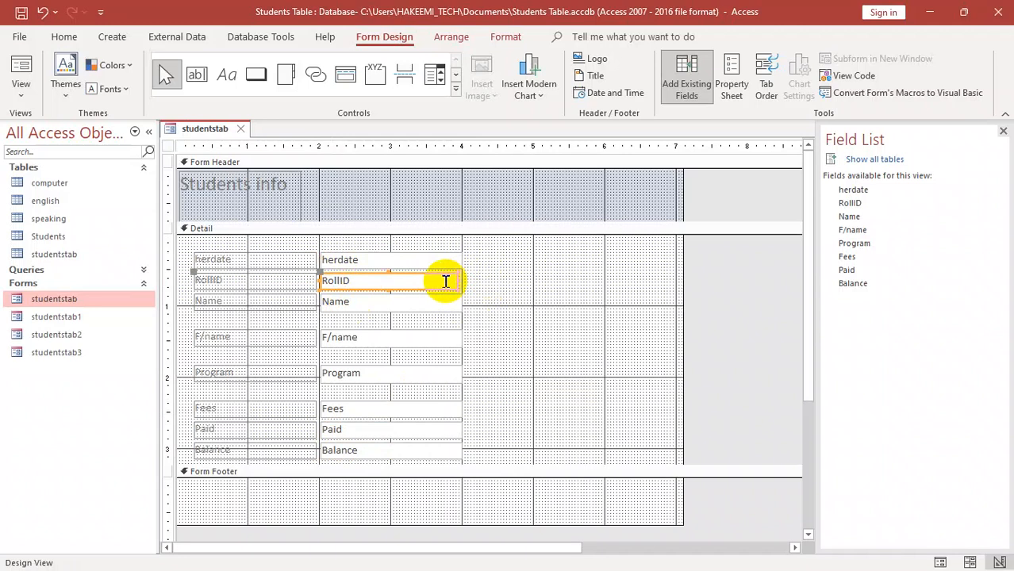
key(ctrl+z)
drag(684, 292, 461, 278)
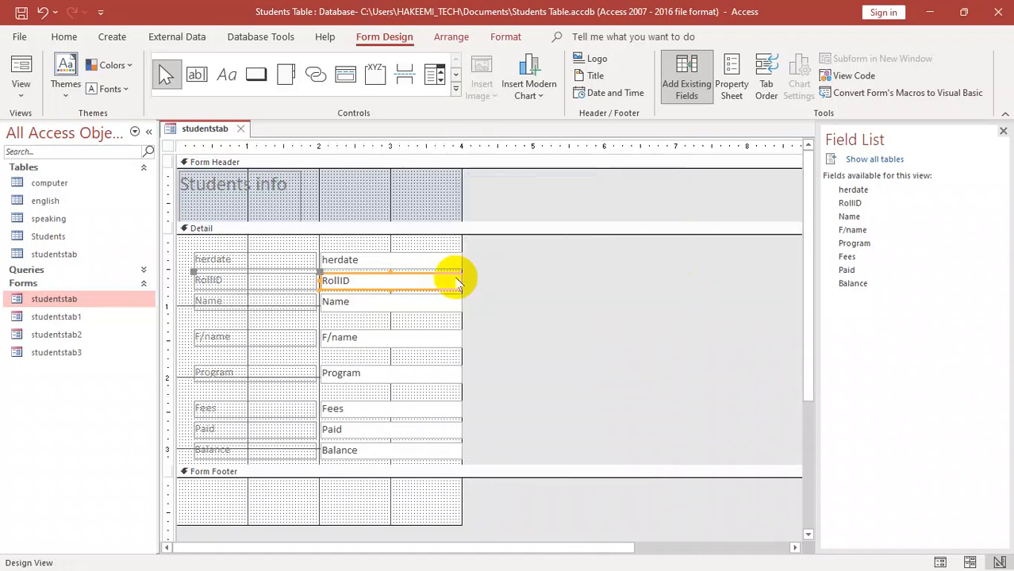
- Preview the resized fields in Form View and return to Design View
key(F5)
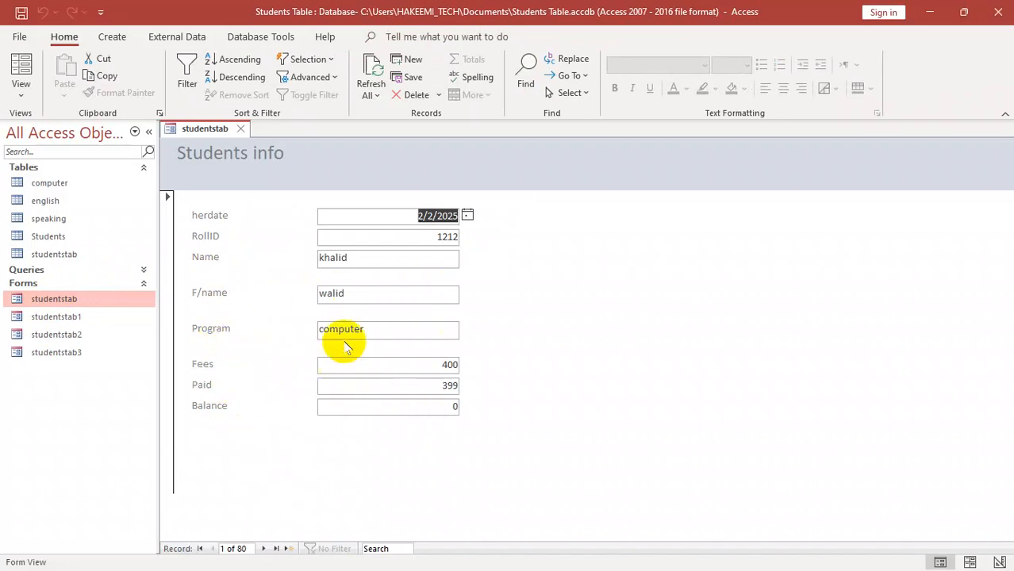
right_click(544, 220)
click(584, 270)
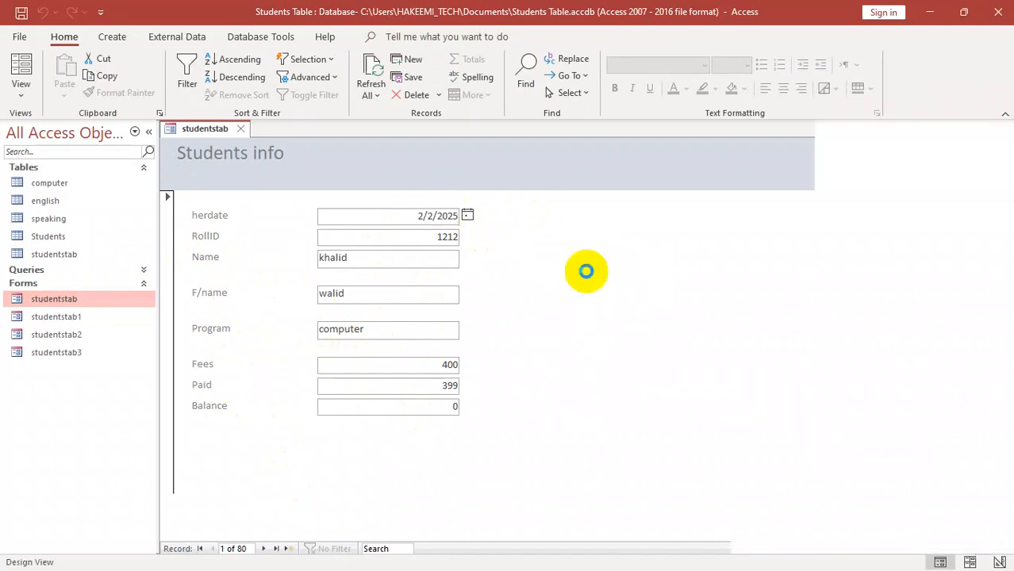
- Move the F/name, Program, Fees, Paid and Balance fields up to close the gaps between the Detail section's rows
drag(367, 332, 409, 462)
key(Up)
key(Up)
key(Up)
key(Up)
key(Up)
key(Up)
key(Up)
key(Up)
click(395, 382)
key(Up)
key(Up)
key(Up)
key(Up)
key(Up)
key(Up)
key(Up)
key(Up)
key(Up)
key(Up)
key(Up)
key(Up)
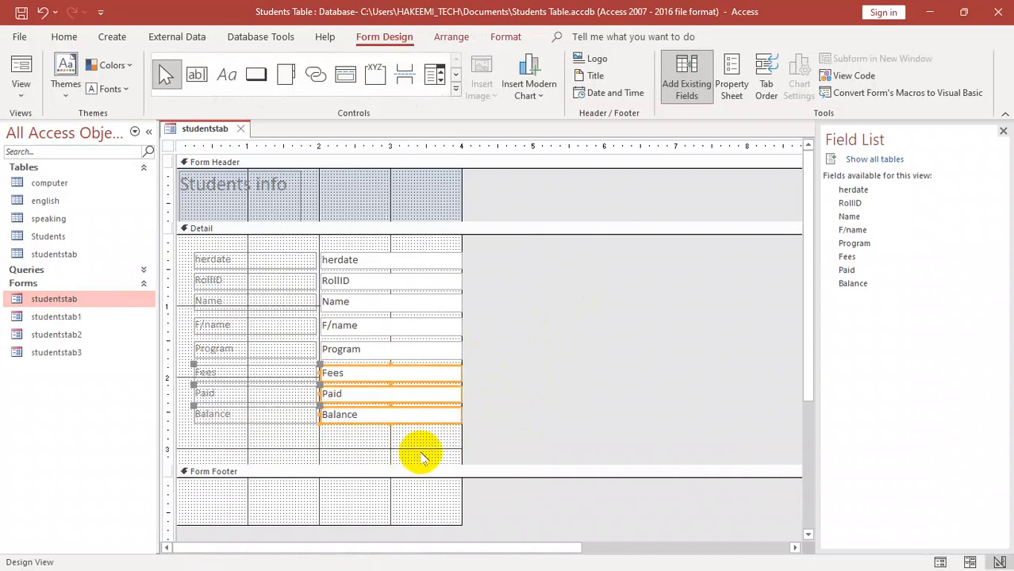
- Select all labels and text boxes in the Detail section and make their text bold
drag(409, 441, 198, 271)
drag(413, 442, 197, 252)
click(67, 38)
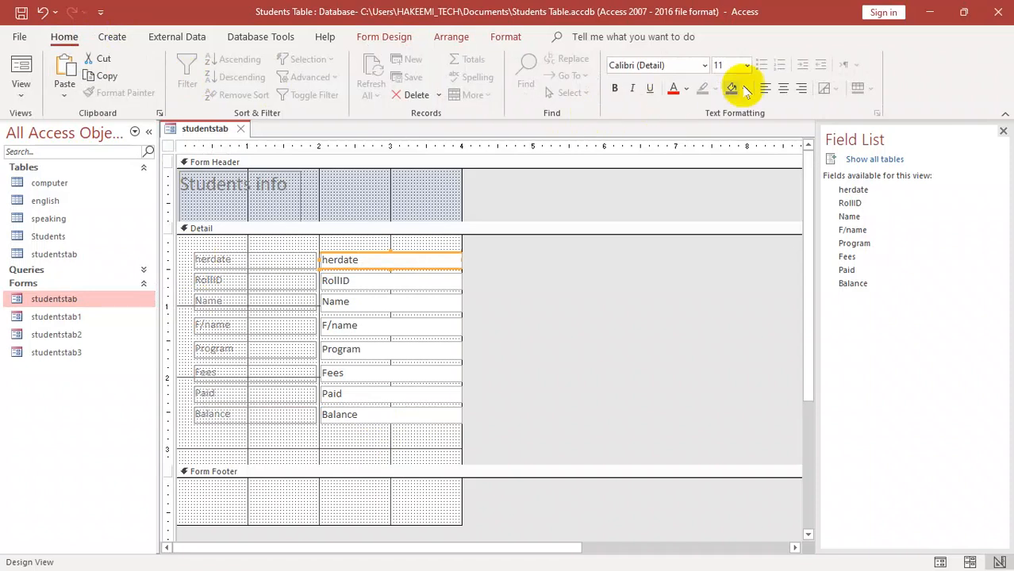
click(503, 37)
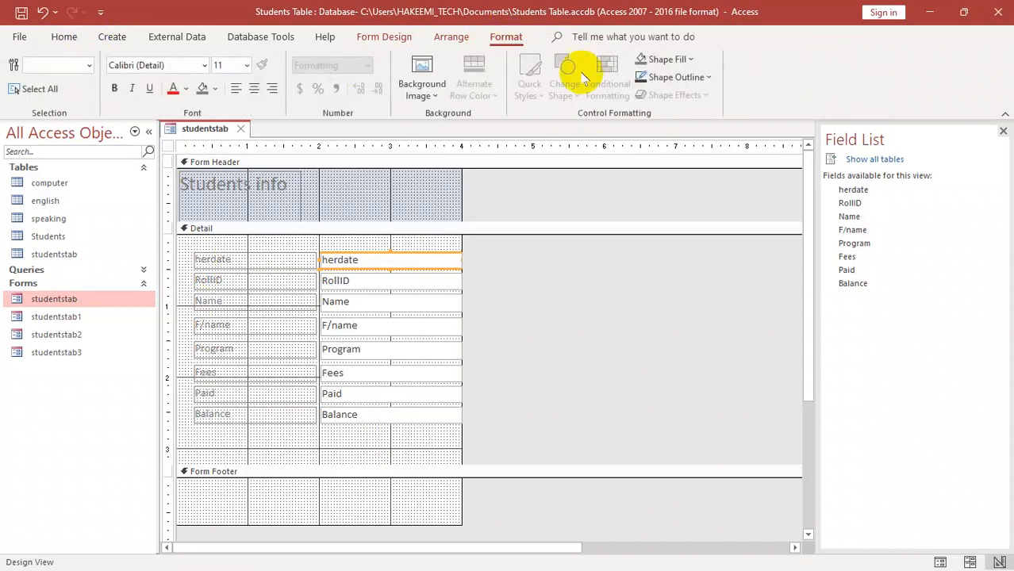
key(ctrl+a)
click(114, 89)
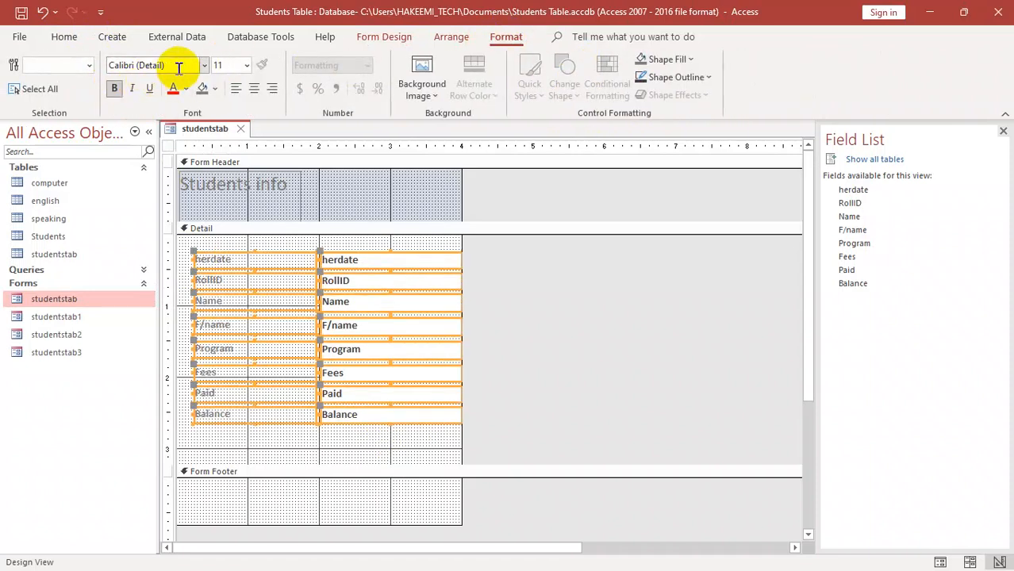
- Set the selected Detail controls' font to Times New Roman and their font color to black
click(186, 65)
text(Times New Roman)
key(Return)
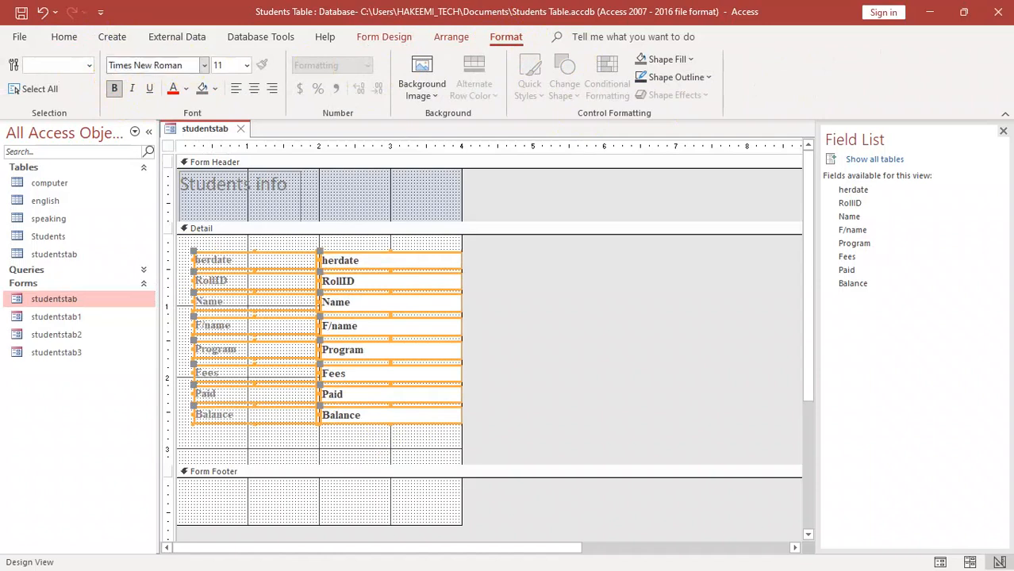
click(186, 89)
click(185, 152)
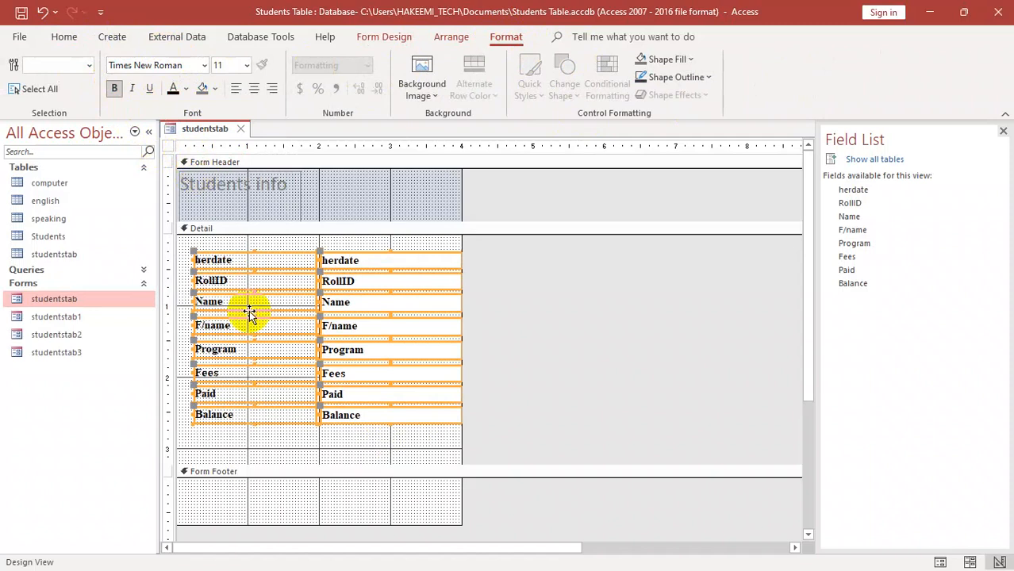
- Close the form and reopen studentstab in Form View to check the new formatting
key(ctrl+w)
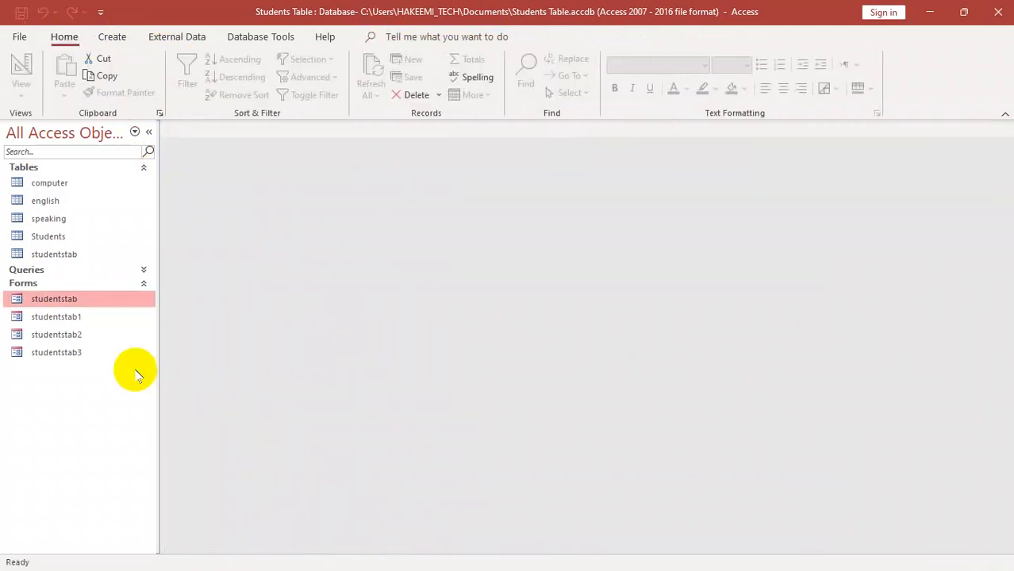
double_click(40, 299)
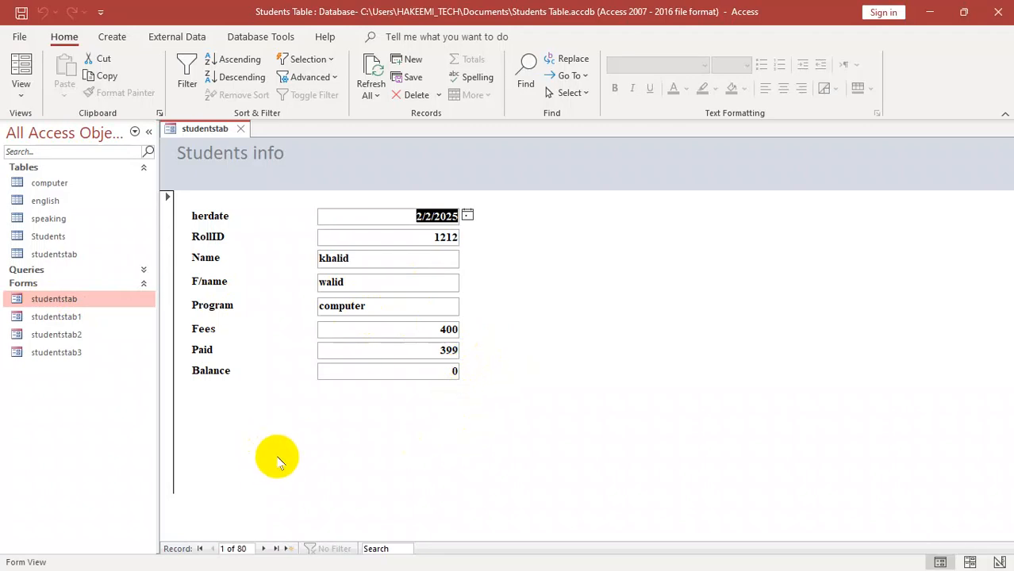
click(505, 181)
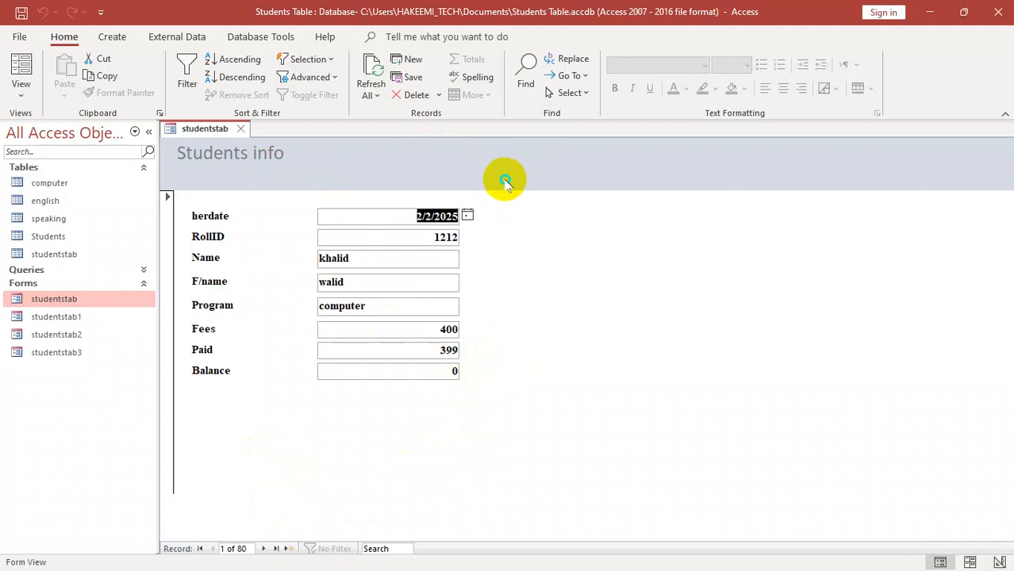
- In Design View, fill the Form Header section with a light gold theme color
right_click(506, 181)
click(530, 230)
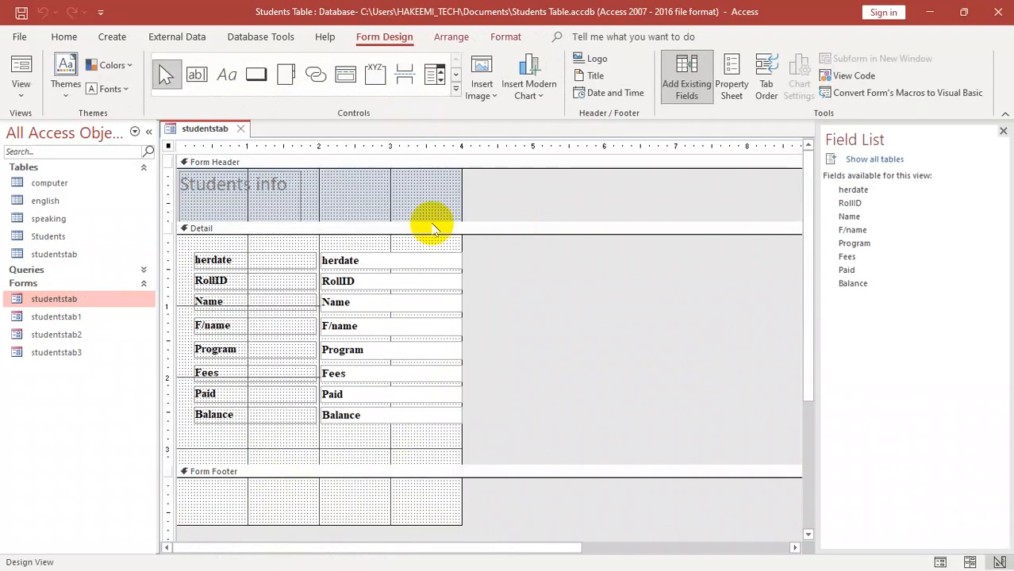
click(379, 200)
click(505, 37)
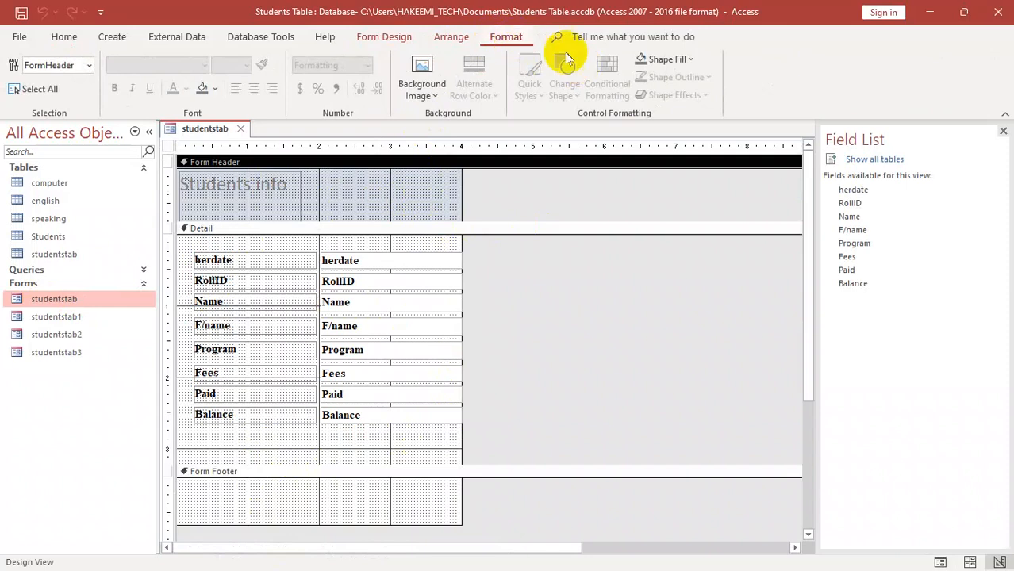
click(692, 60)
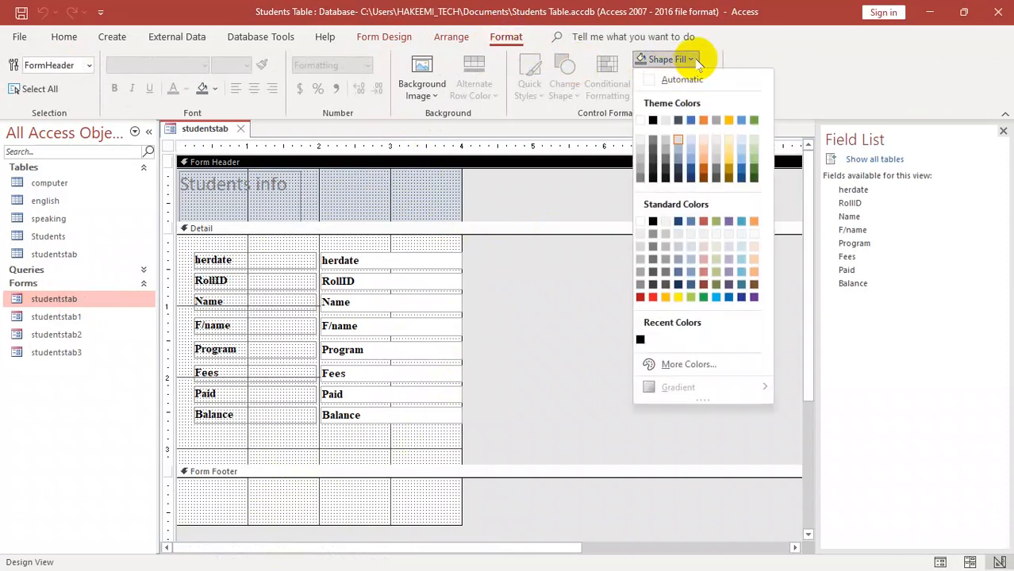
click(714, 150)
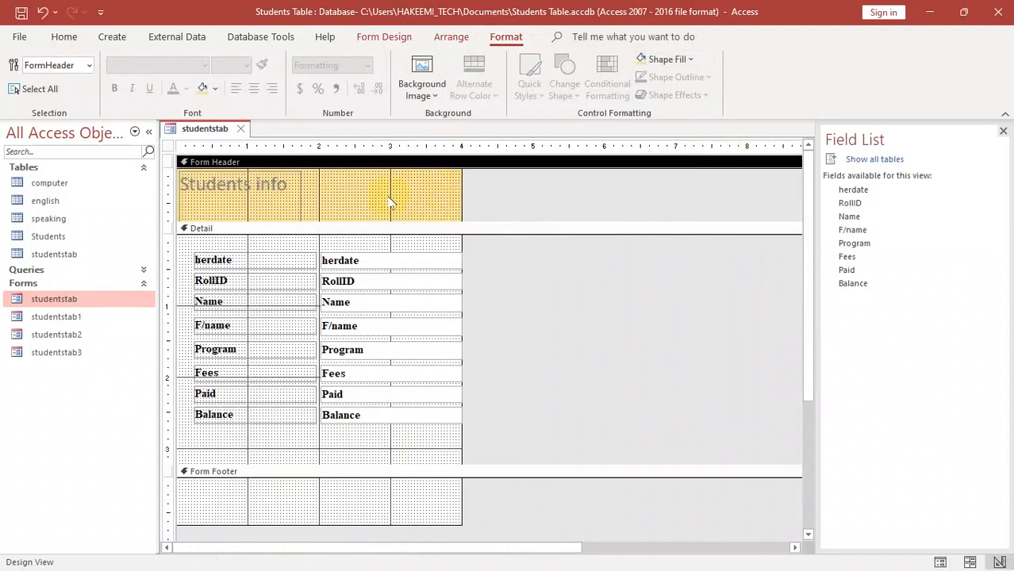
- Fill the Detail section's background with olive green
click(378, 241)
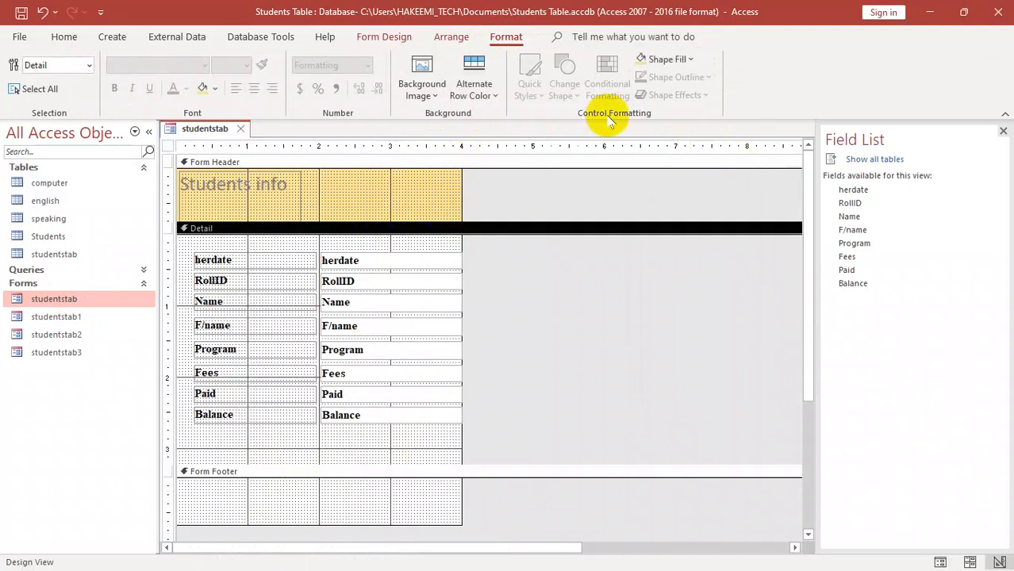
right_click(390, 242)
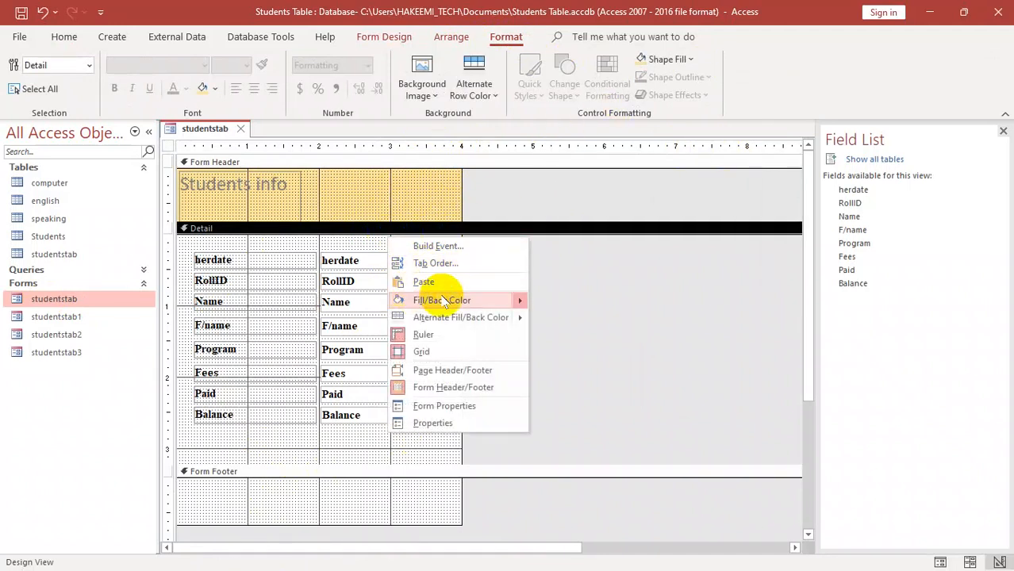
mouse_move(425, 303)
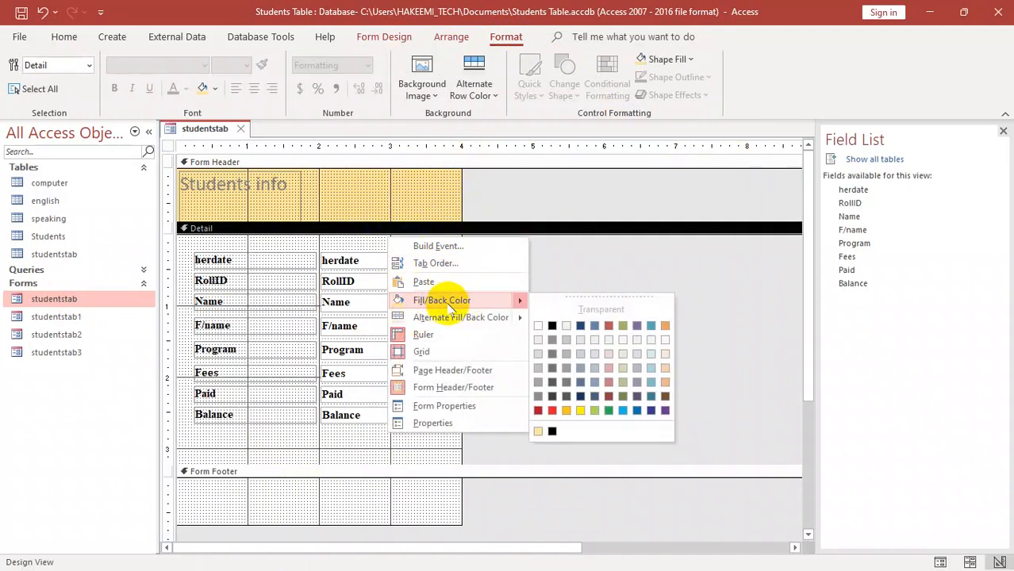
click(623, 327)
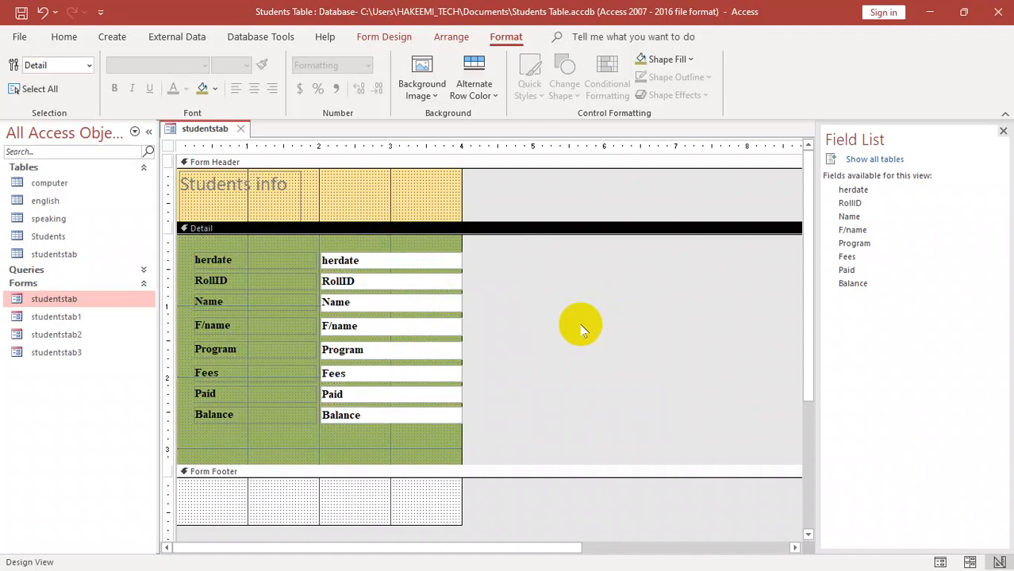
- Fill the Form Footer section with a pale gold theme color
click(337, 511)
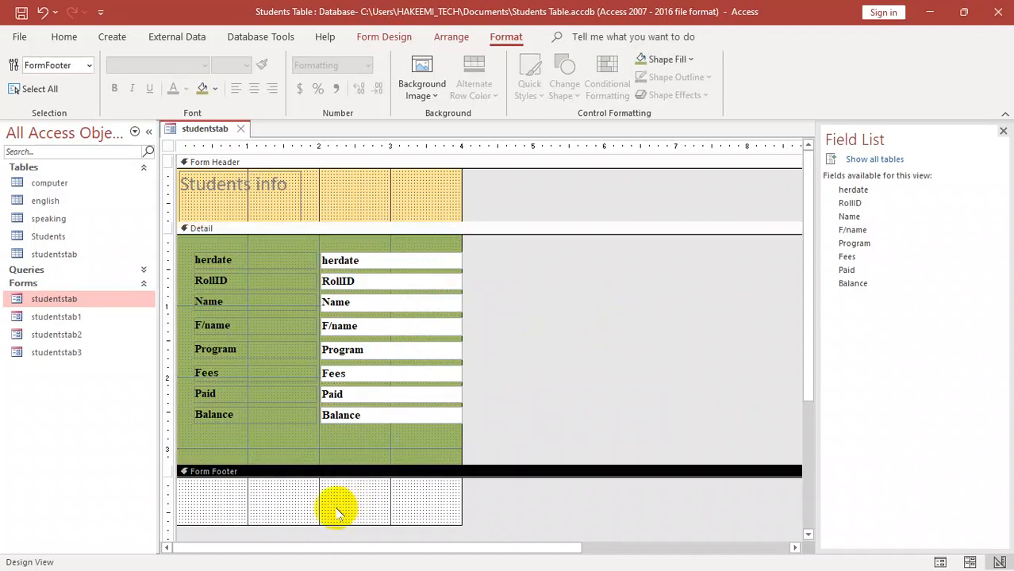
right_click(424, 500)
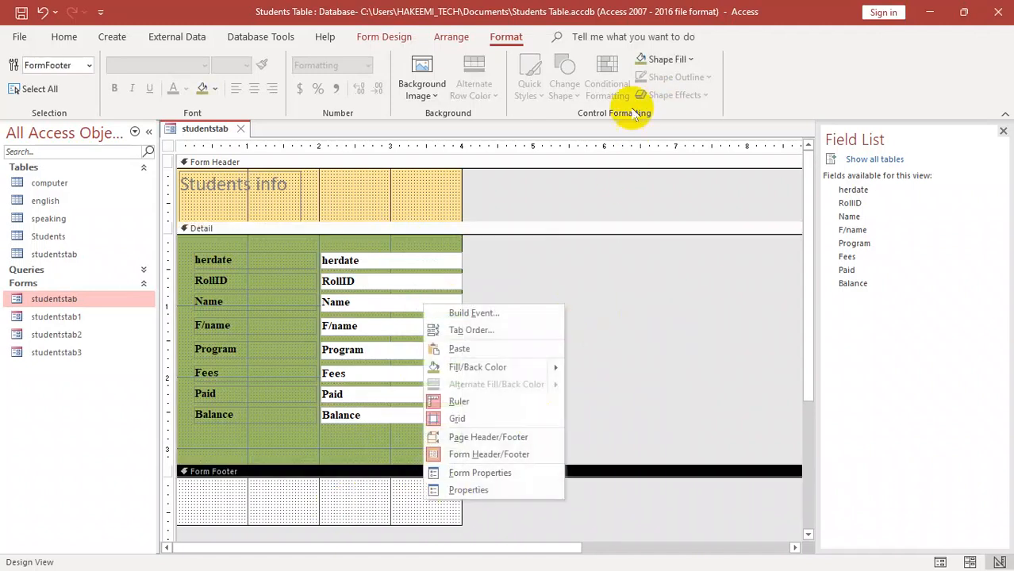
click(674, 60)
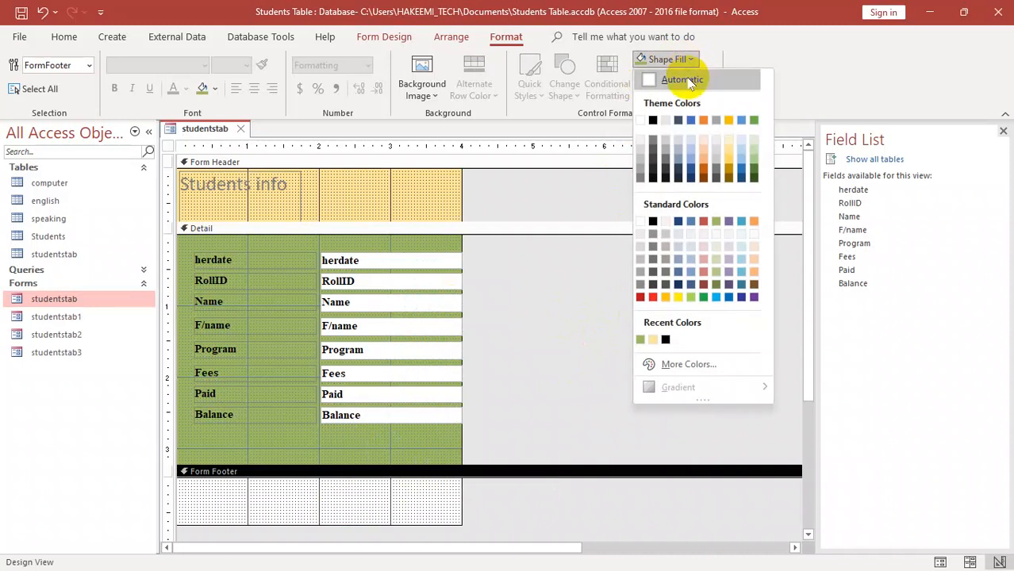
click(727, 143)
- Check the section colors in Form View and return to Design View
key(F5)
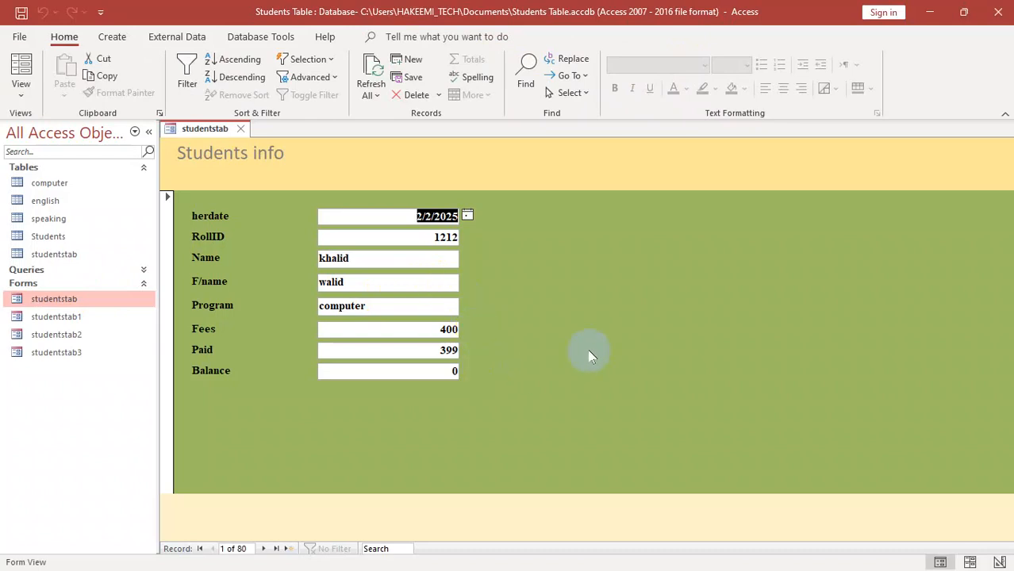
right_click(365, 186)
click(404, 238)
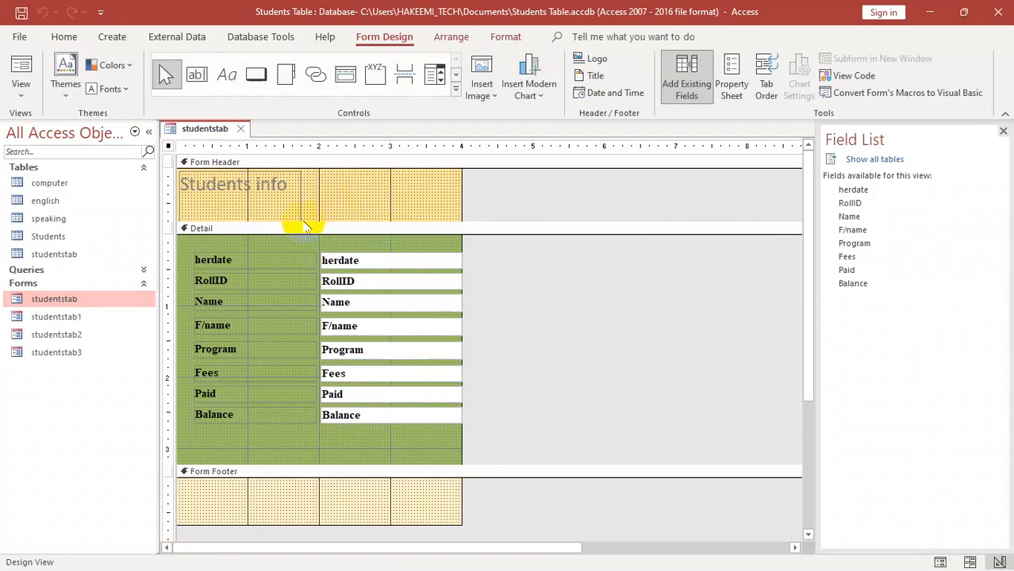
- Select all text boxes in the Detail section and center their text
drag(272, 262, 271, 421)
click(368, 440)
drag(368, 432, 333, 416)
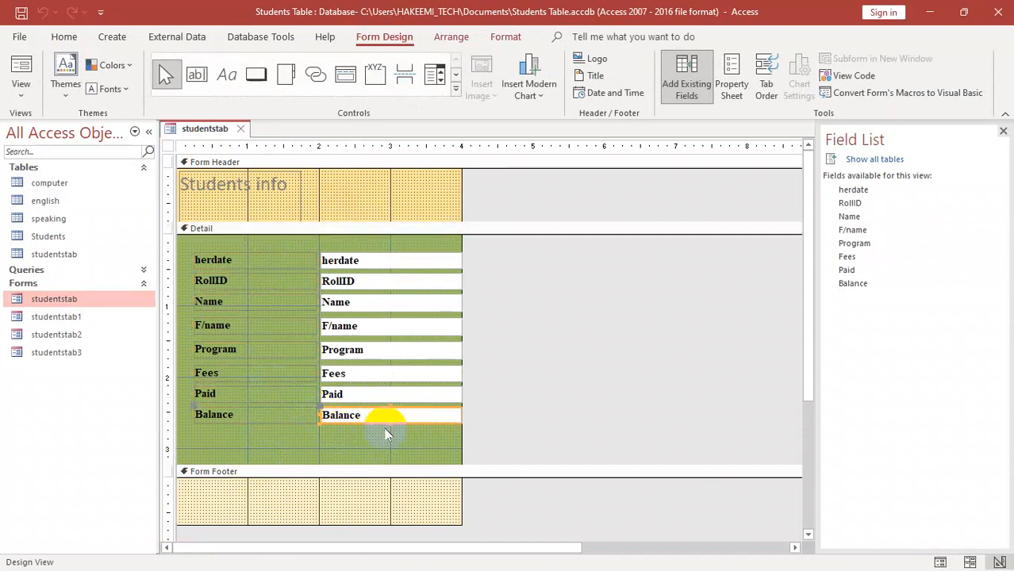
drag(398, 429, 396, 252)
click(501, 36)
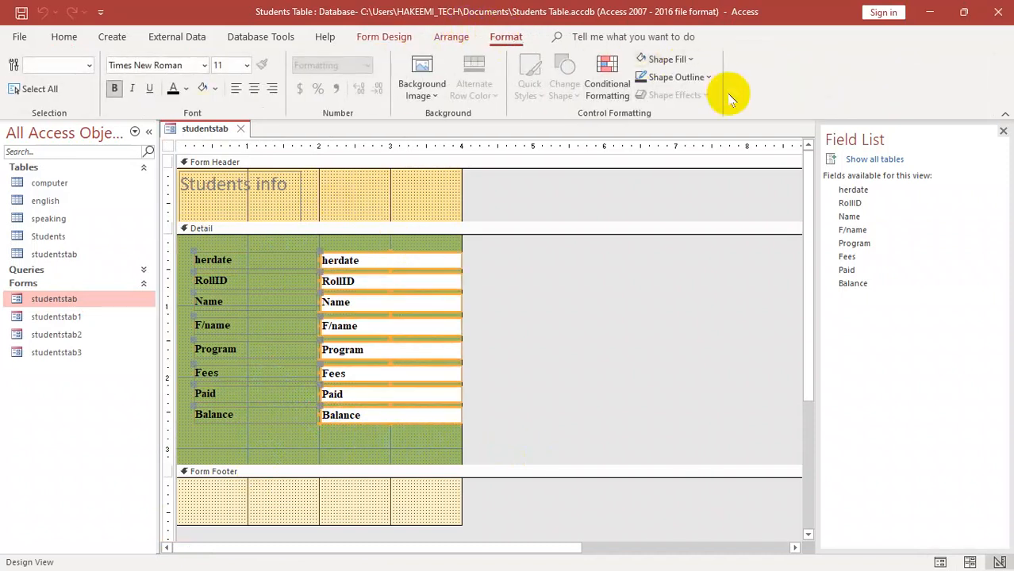
click(253, 89)
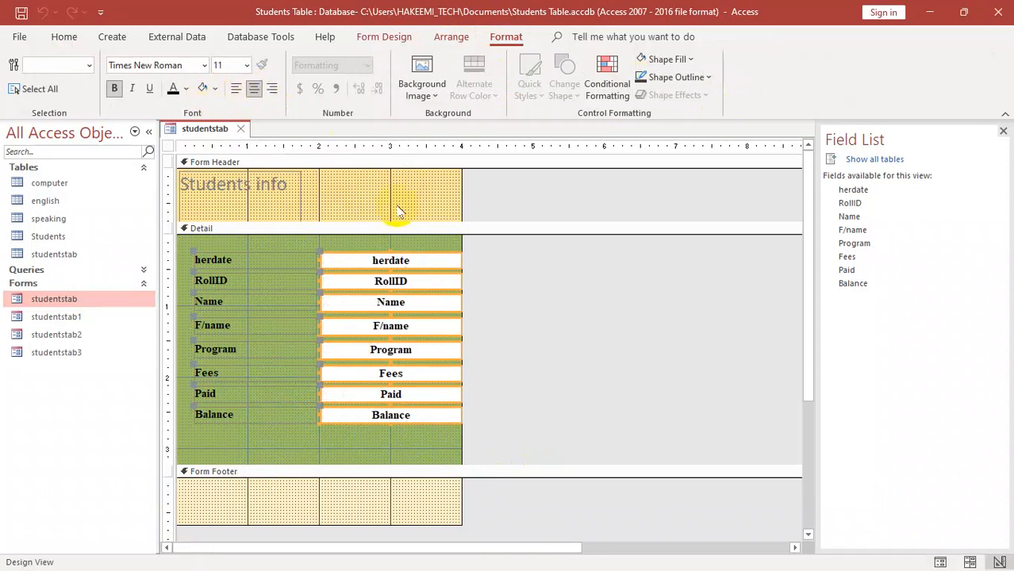
- Move the Balance text box and label lower in the Detail section and open the Balance label's Property Sheet
click(330, 426)
drag(331, 420, 340, 440)
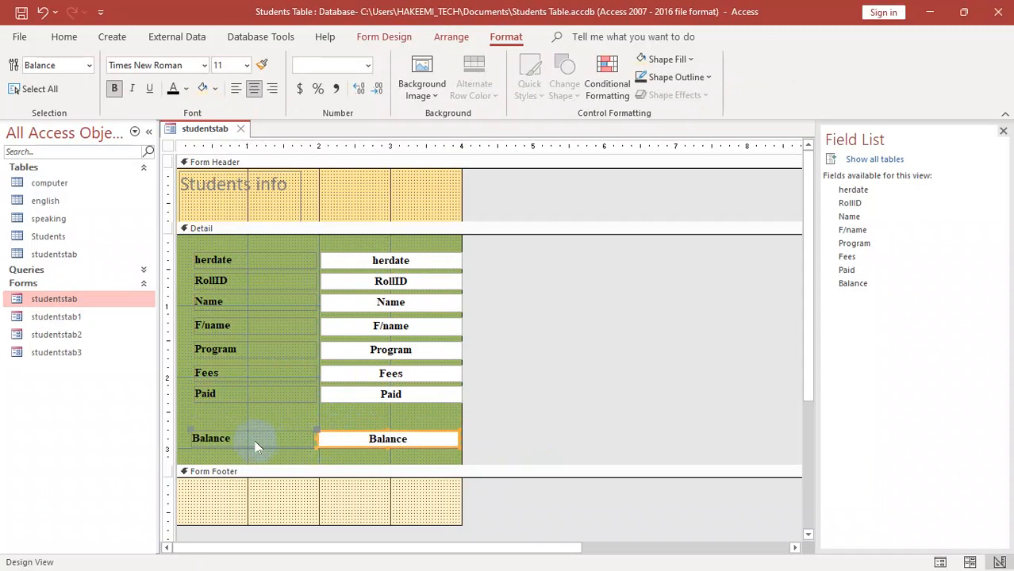
click(225, 441)
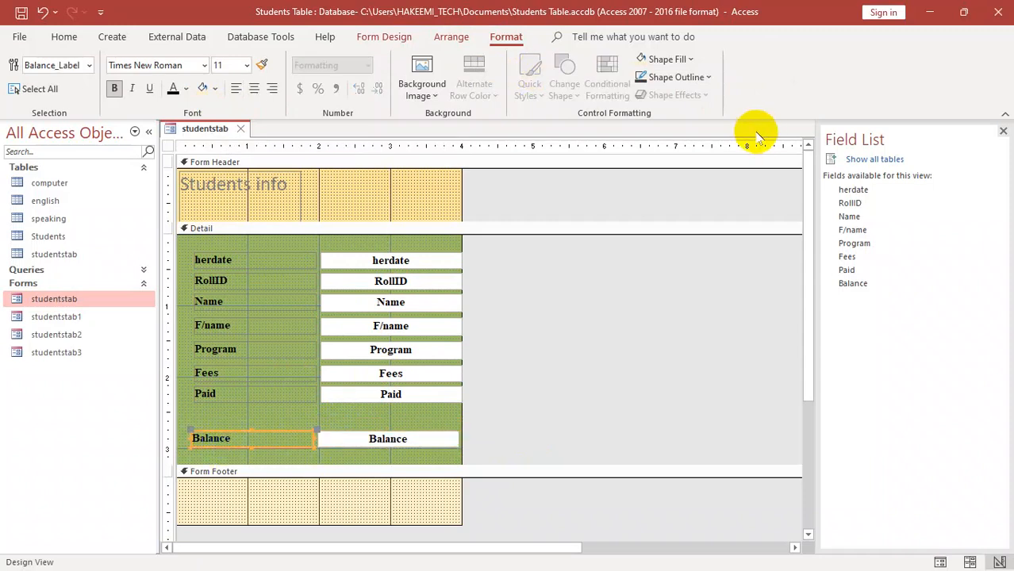
click(386, 36)
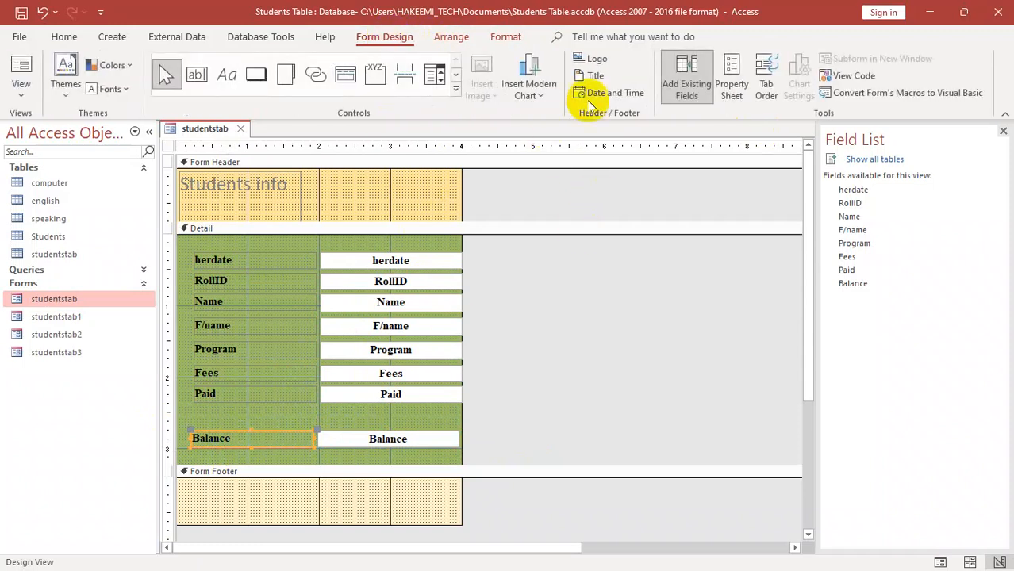
click(731, 79)
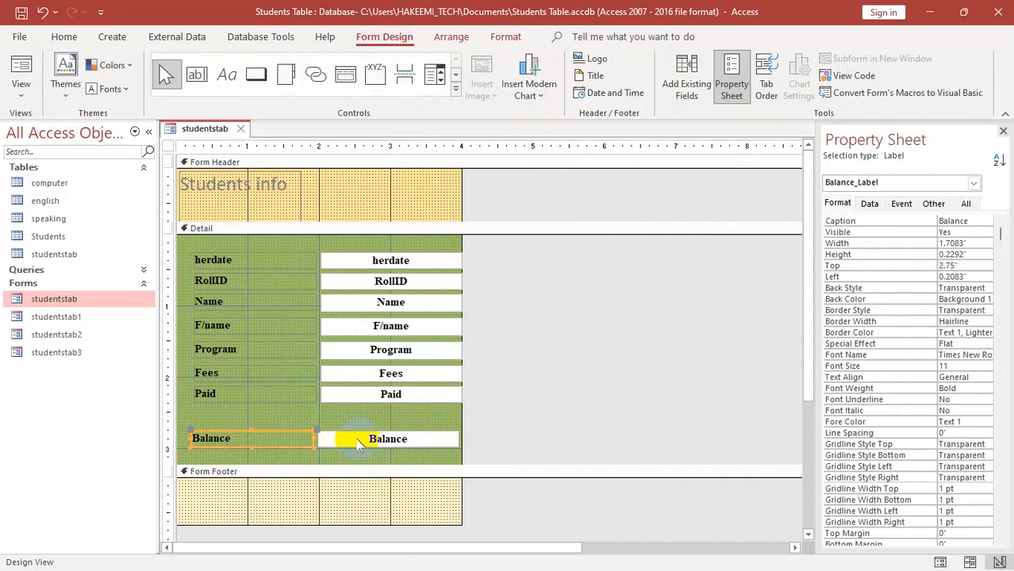
- Try moving the Balance text box and label together, and each one separately by its own move handle
drag(354, 446, 311, 447)
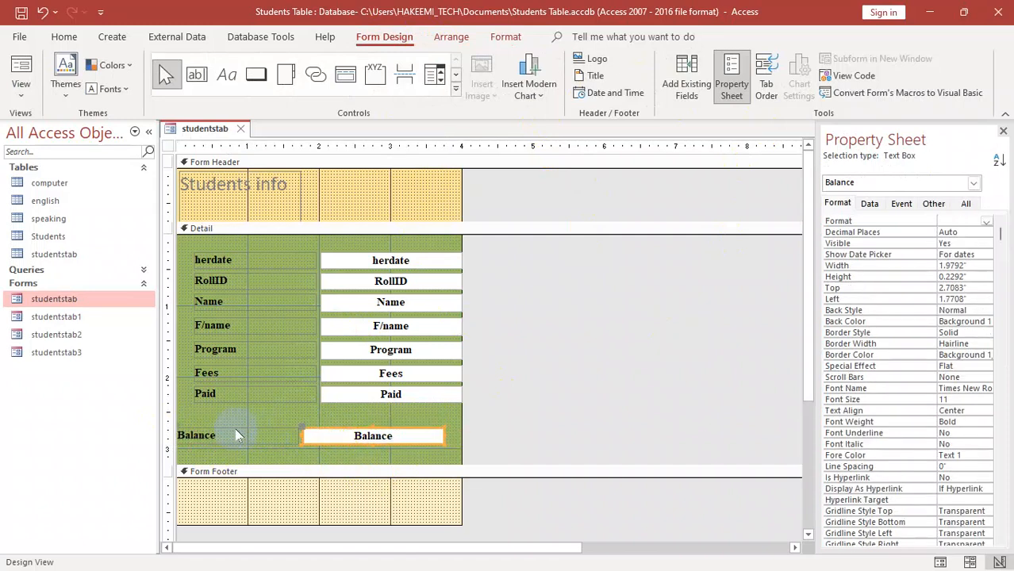
click(309, 436)
drag(345, 448, 359, 474)
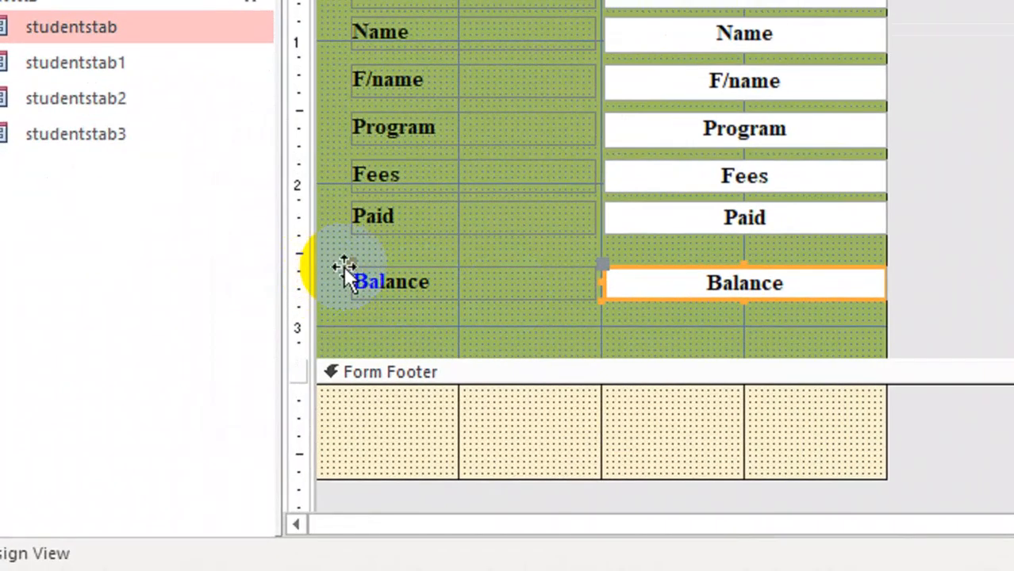
drag(345, 258, 349, 236)
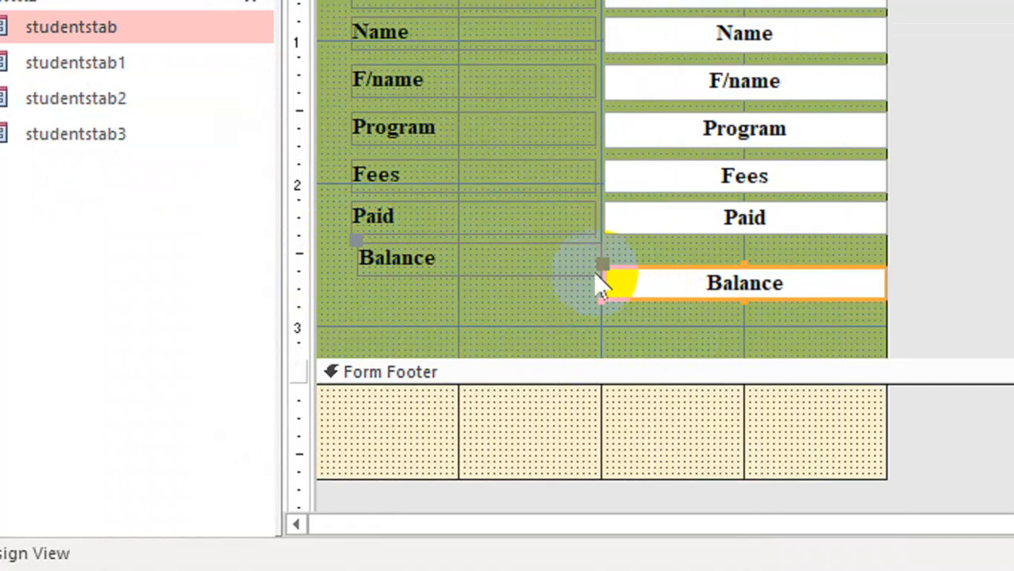
drag(596, 272, 609, 253)
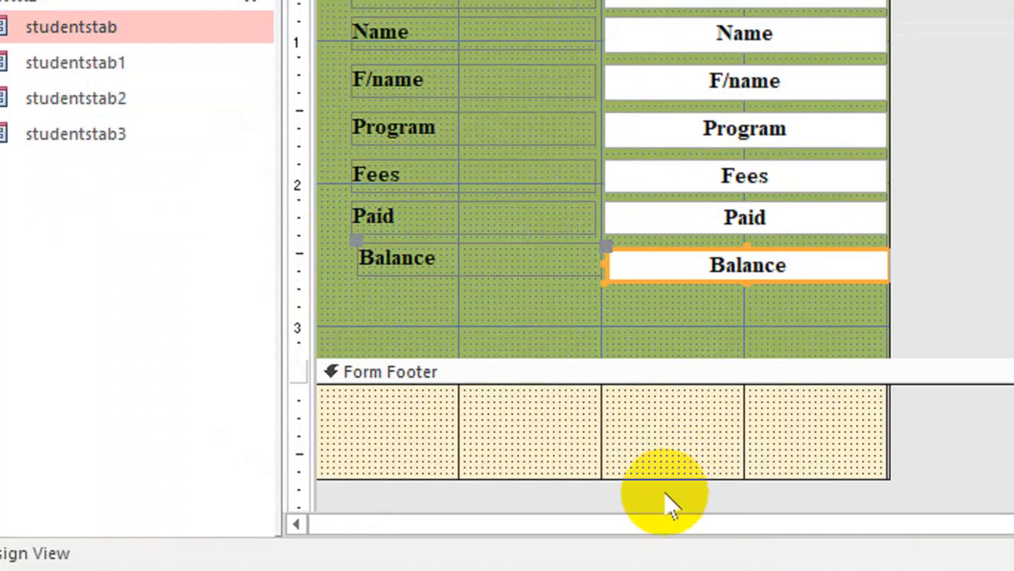
- Undo the moves of the Balance text box and label
key(ctrl+z)
key(ctrl+z)
key(ctrl+z)
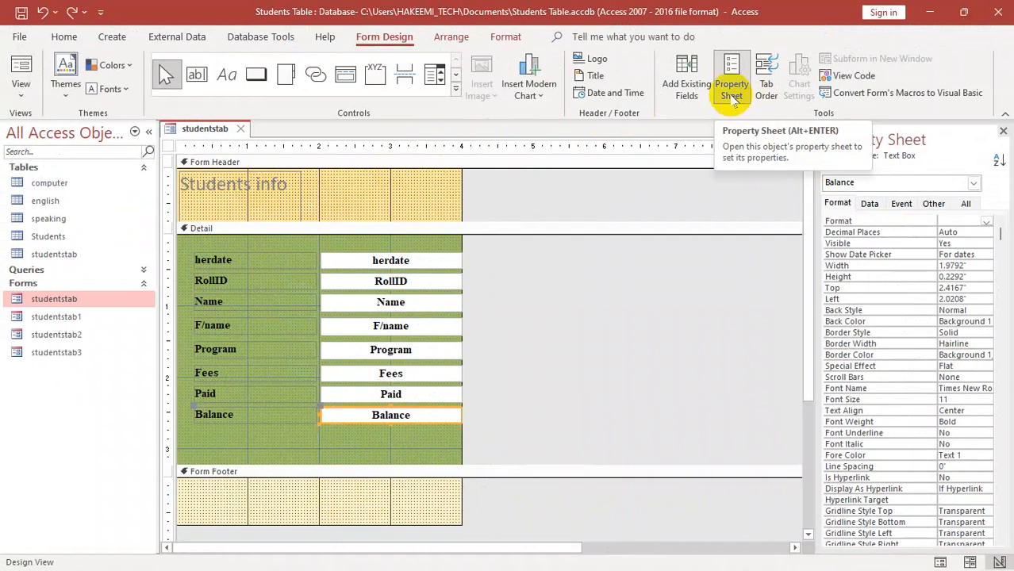
- Open Notepad, demonstrate moving its empty window around, and close it
click(319, 446)
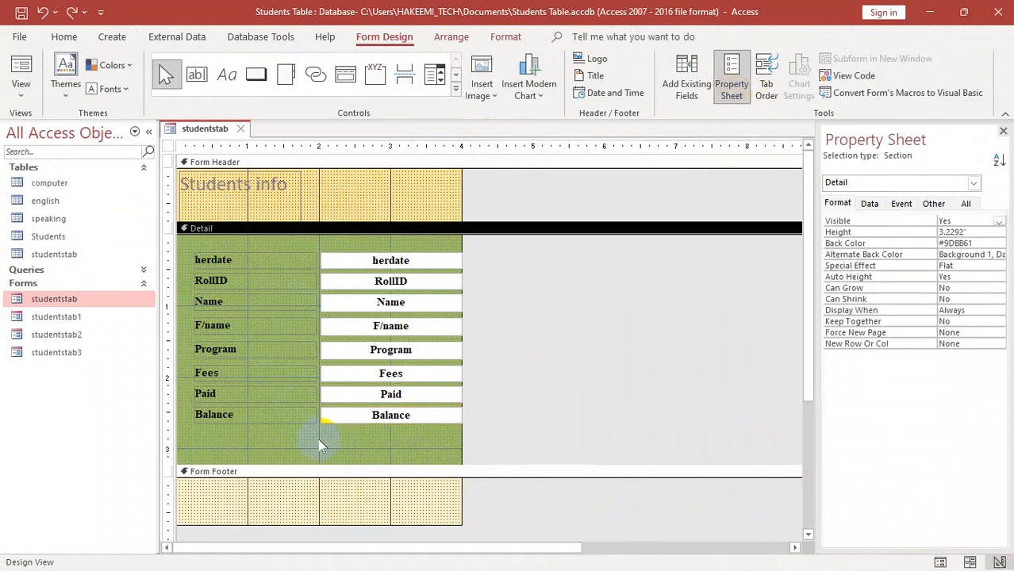
click(343, 209)
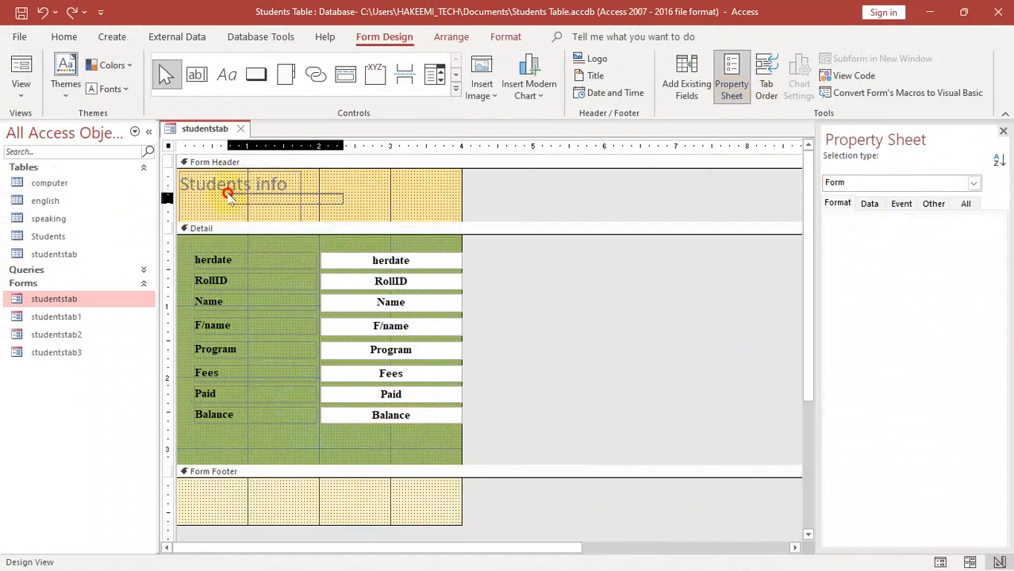
key(super)
text(notepad)
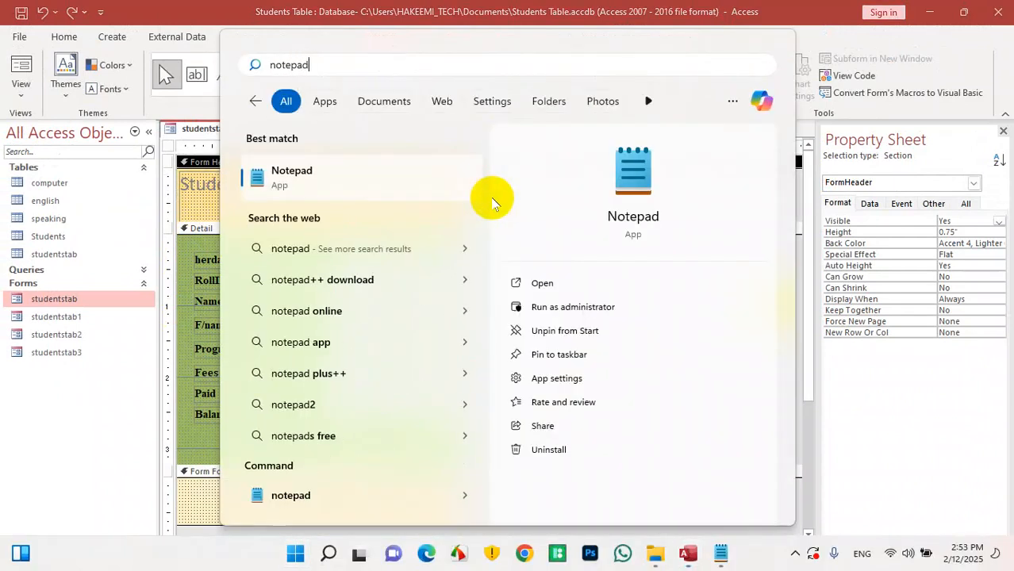
key(Return)
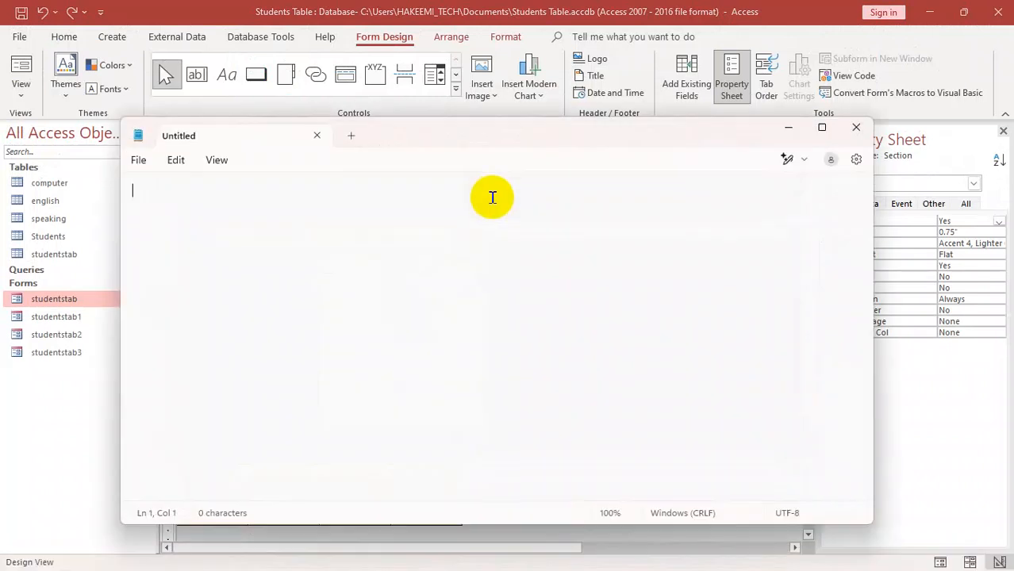
drag(478, 149, 467, 127)
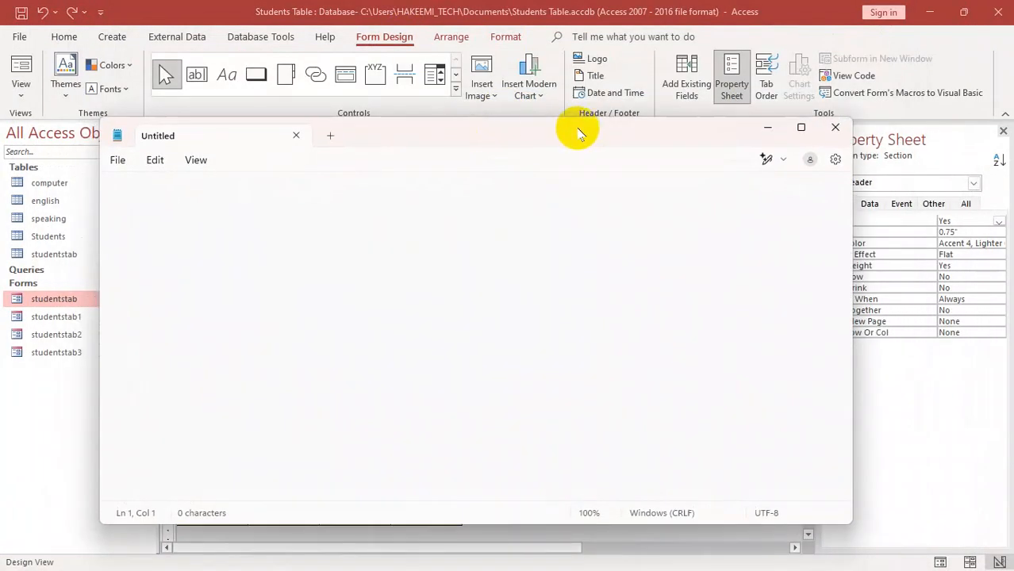
drag(656, 131, 679, 90)
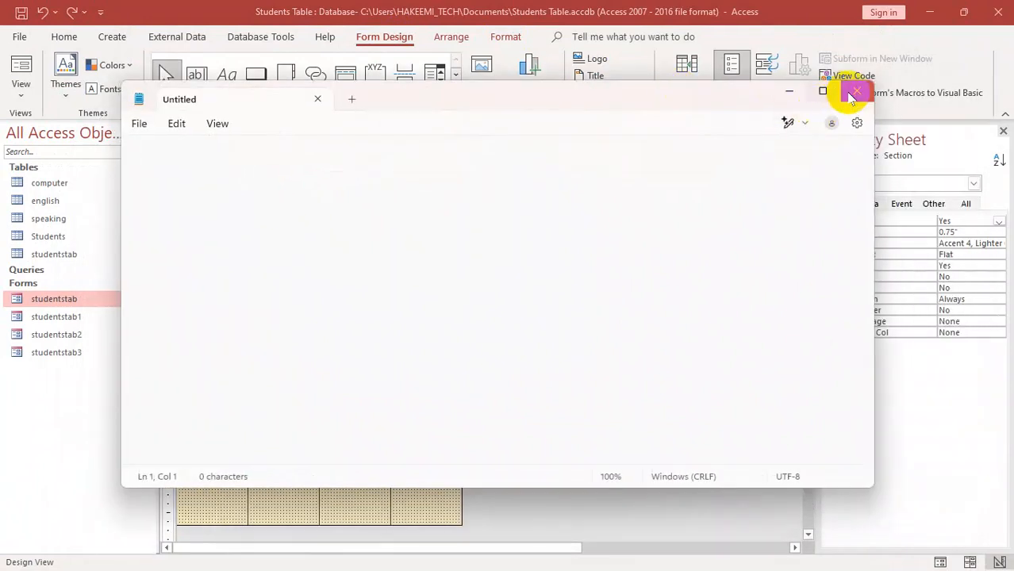
click(847, 87)
- Open the Windows Run dialog, move it over the form, and run the tree command
key(super)
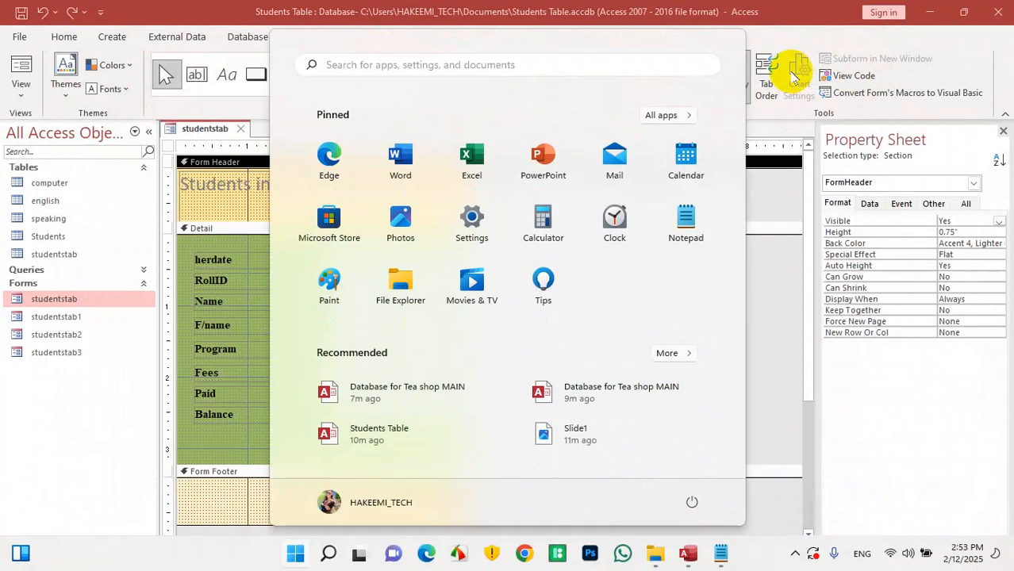
key(super+r)
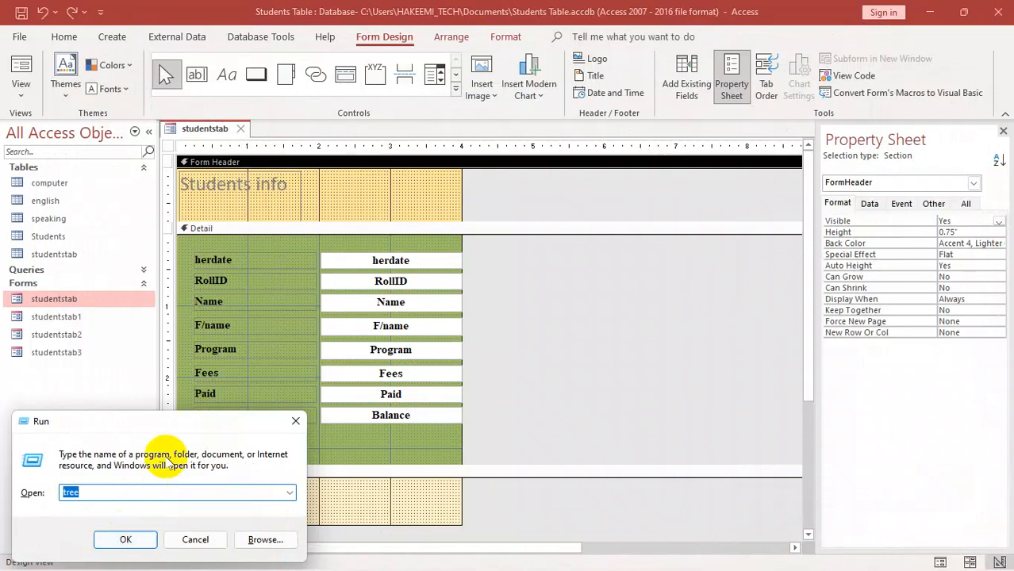
drag(167, 421, 450, 165)
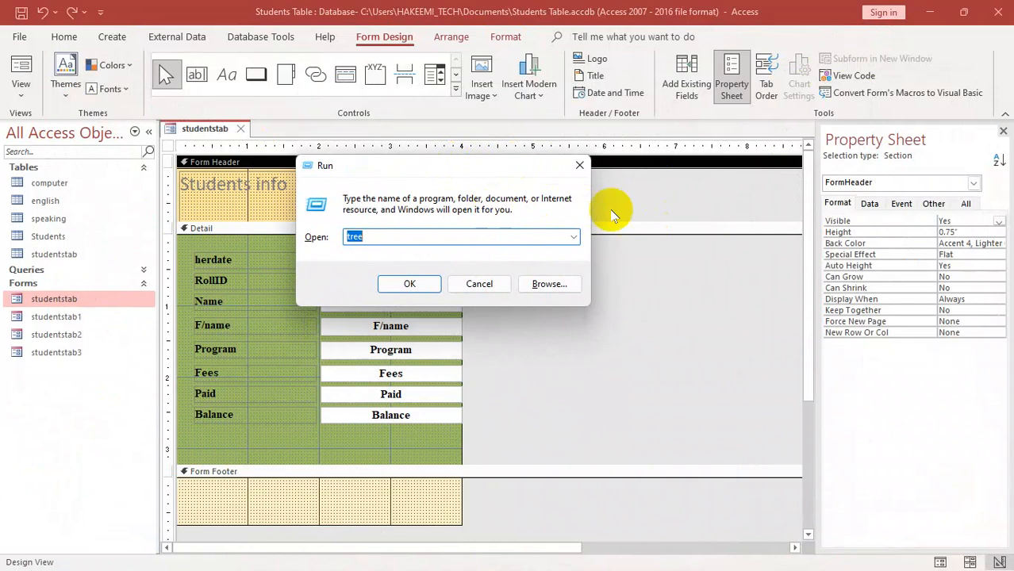
click(419, 283)
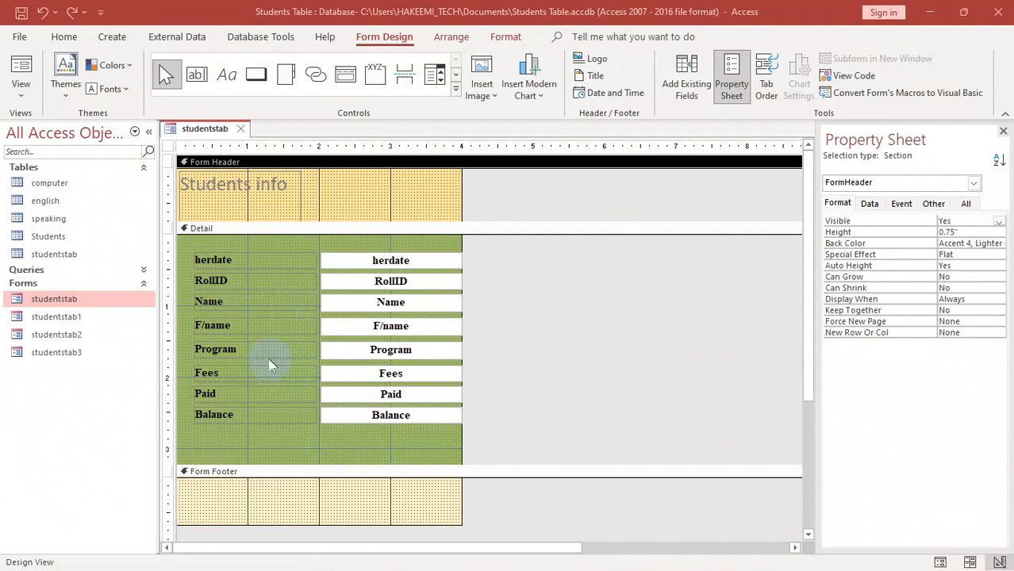
- Close the form with its changes saved and reopen studentstab in Form View to check the centered text
click(510, 415)
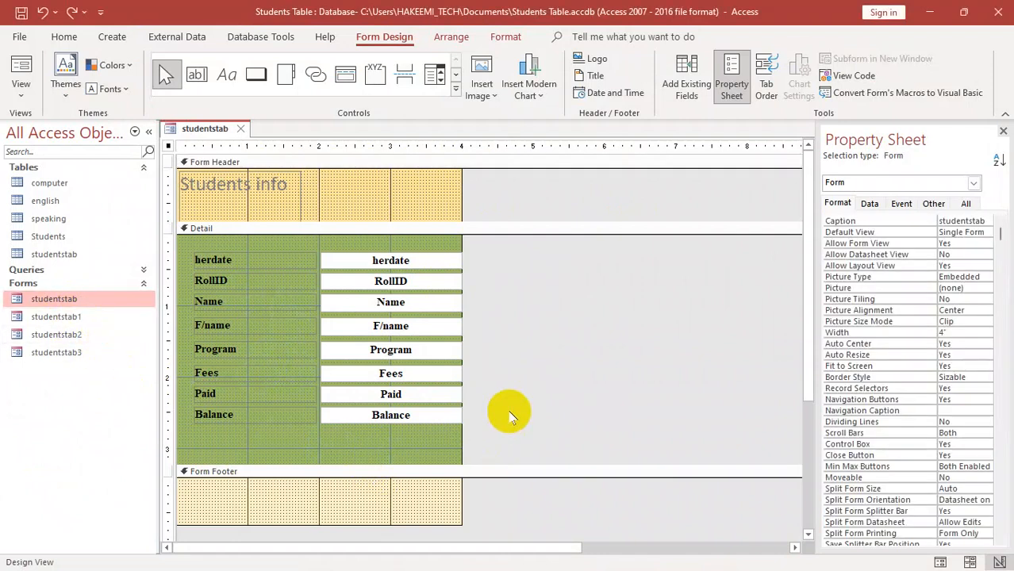
key(ctrl+w)
click(447, 333)
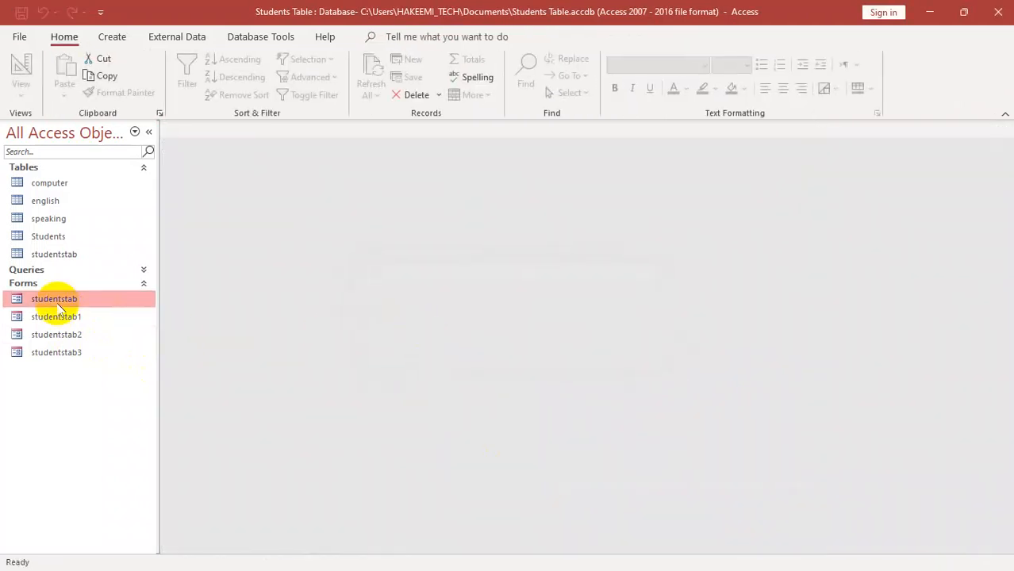
double_click(53, 300)
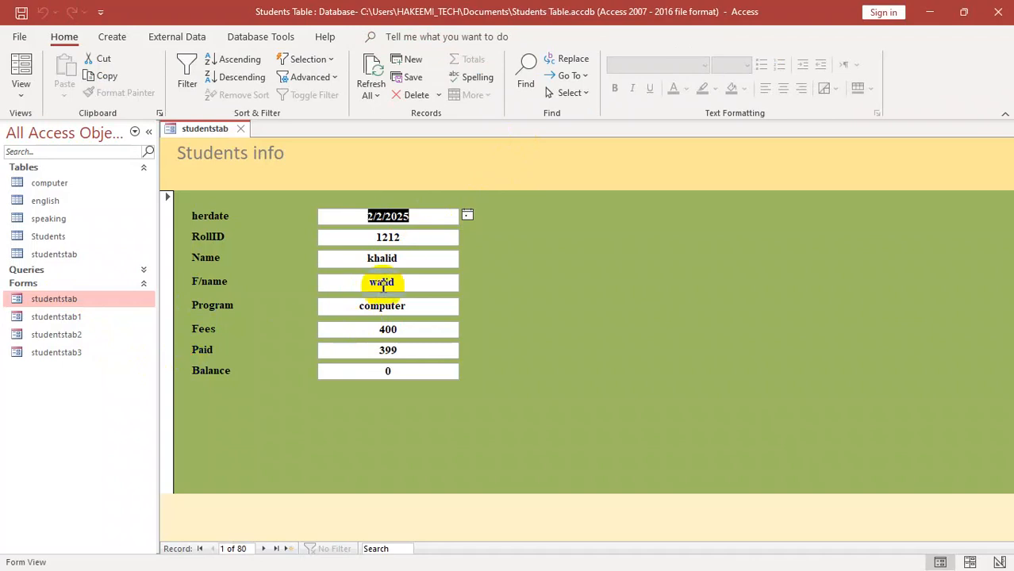
- Switch the studentstab form back to Design View
right_click(512, 163)
click(546, 214)
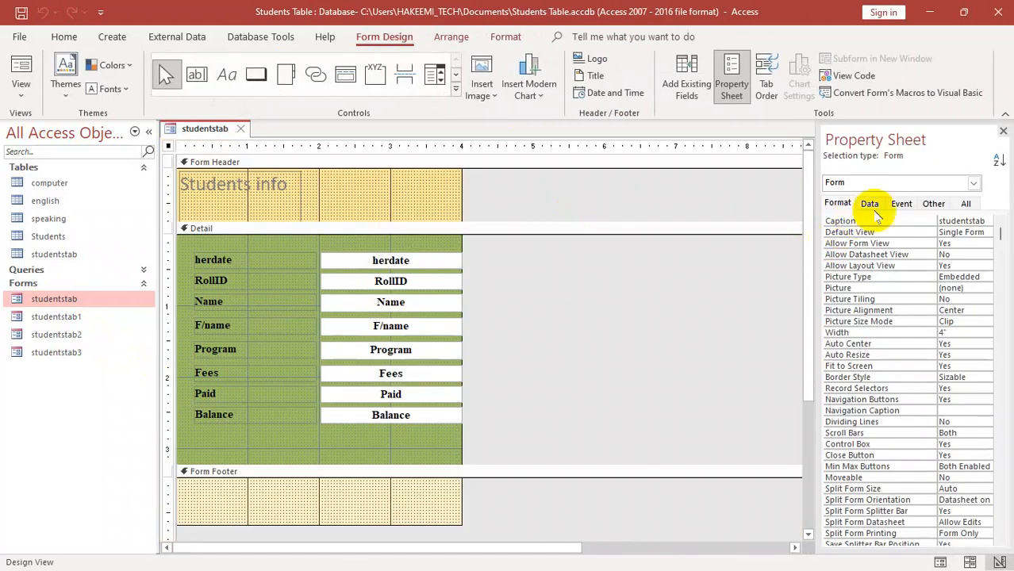
- Show the form's Other properties, and demonstrate closing and reopening the Property Sheet in different ways
click(932, 205)
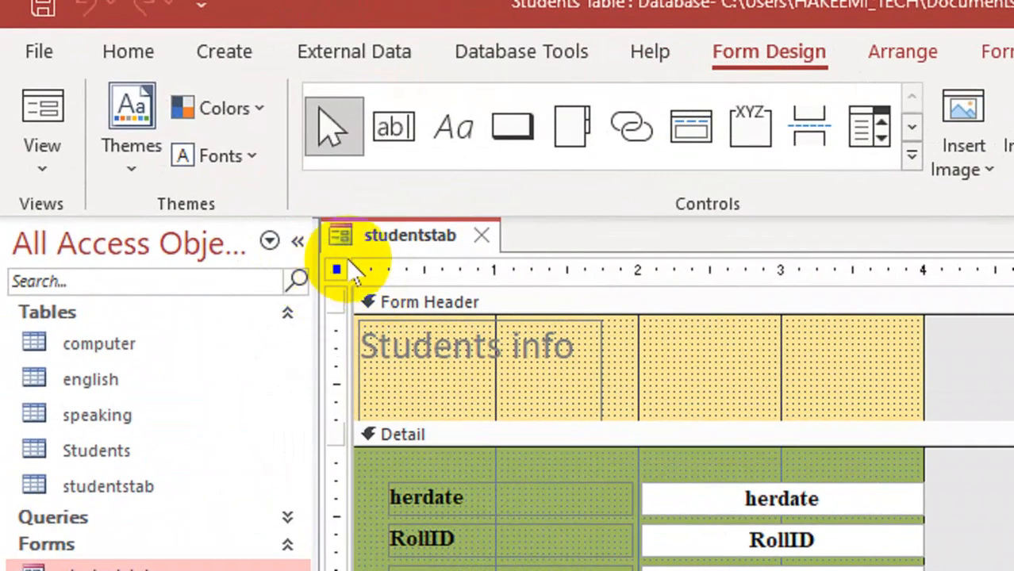
click(339, 271)
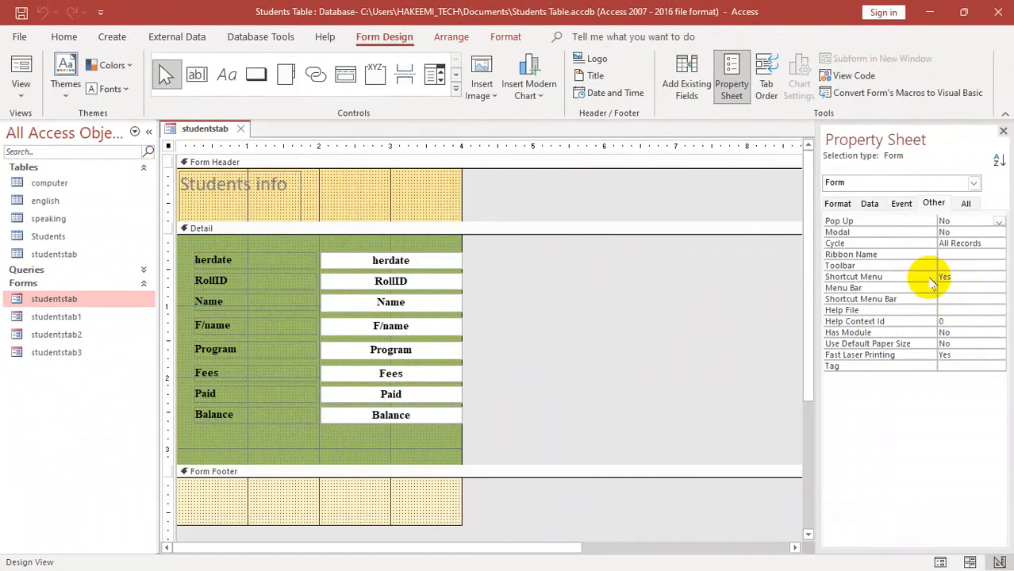
click(1003, 131)
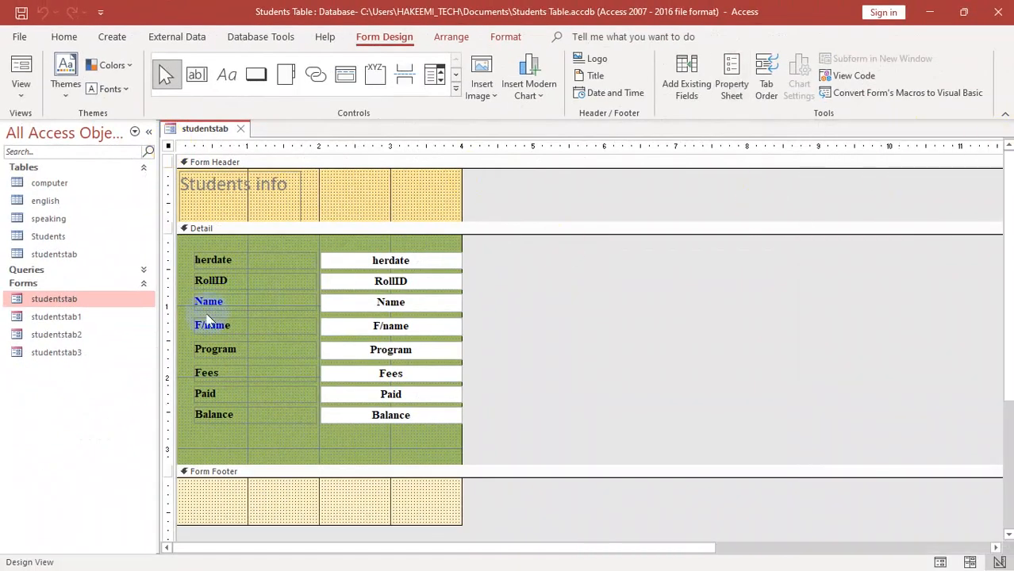
click(729, 89)
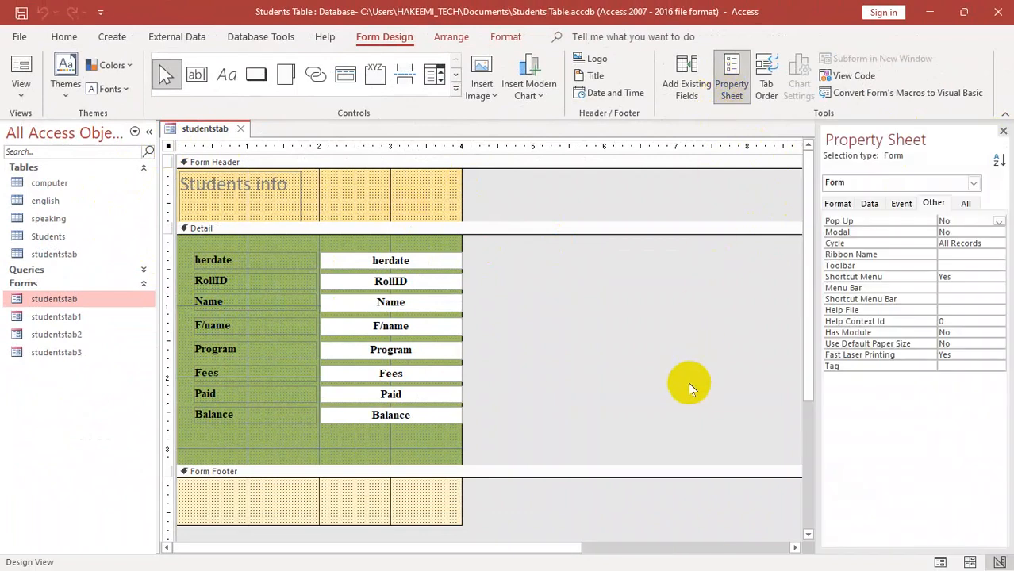
click(1002, 130)
key(F4)
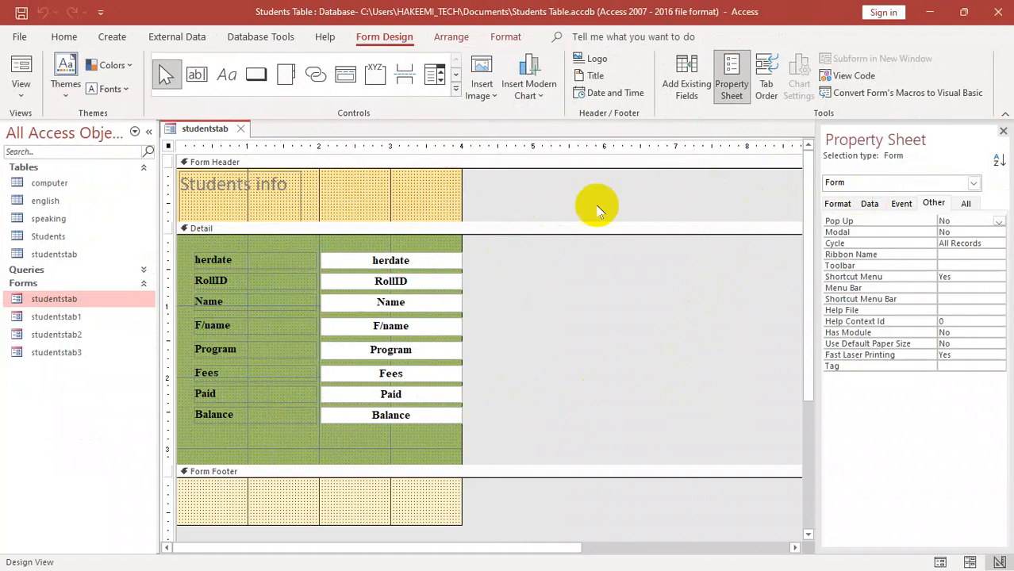
- Browse the objects covered by the Property Sheet and view the properties of the RollID text box
click(975, 185)
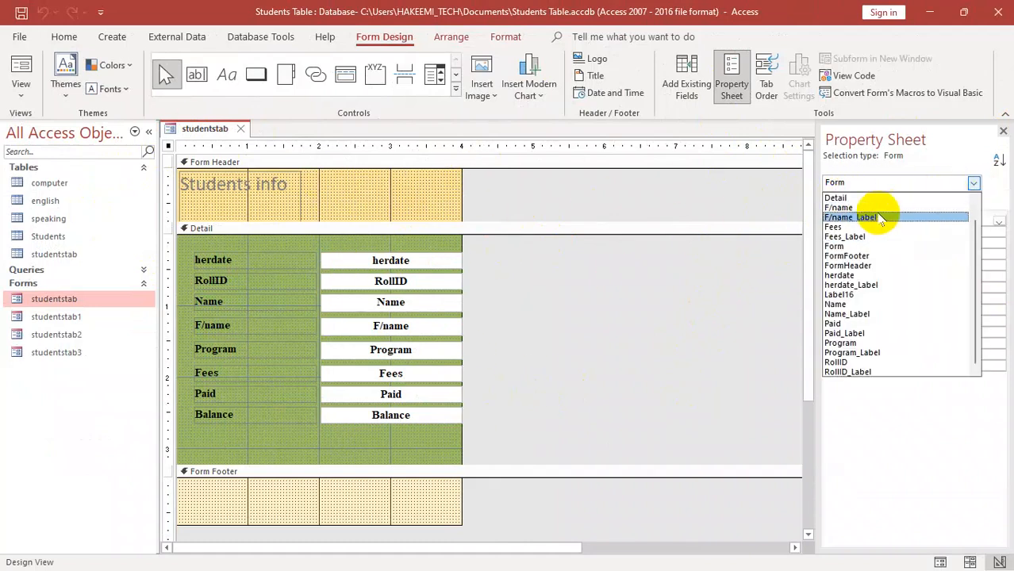
click(380, 288)
click(387, 282)
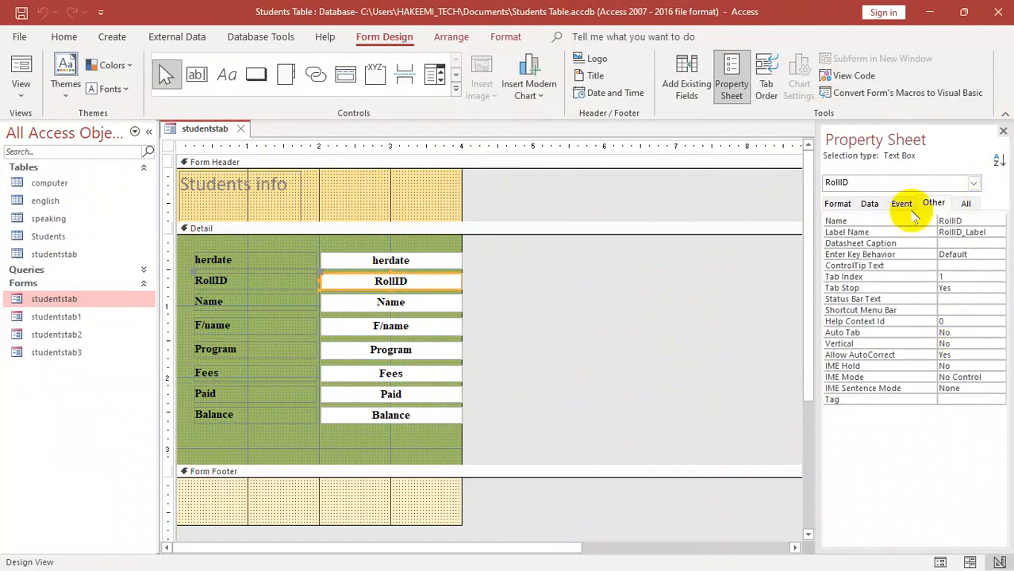
- Set the whole form's Pop Up property to Yes and close the form with its changes saved
click(168, 147)
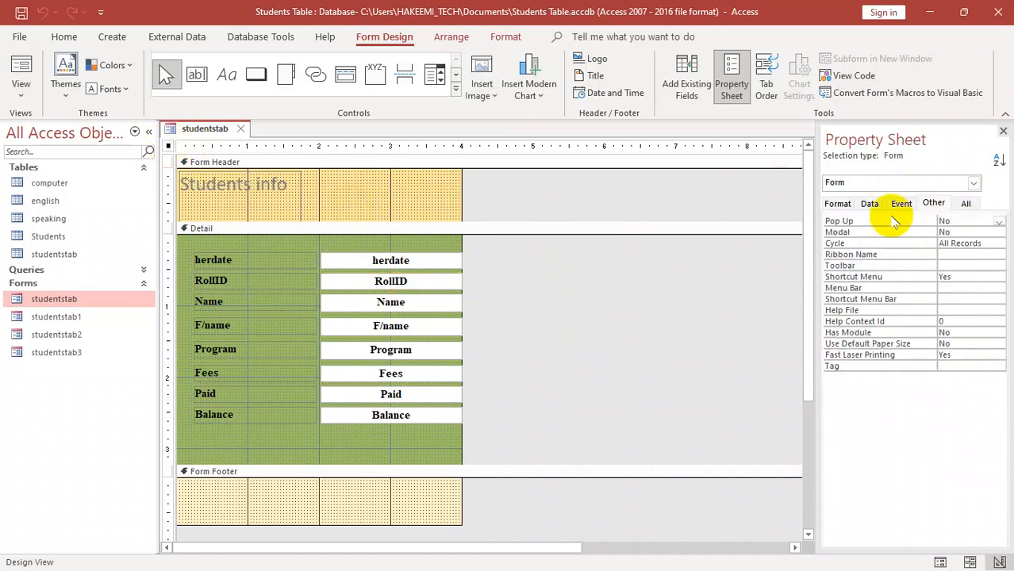
click(934, 203)
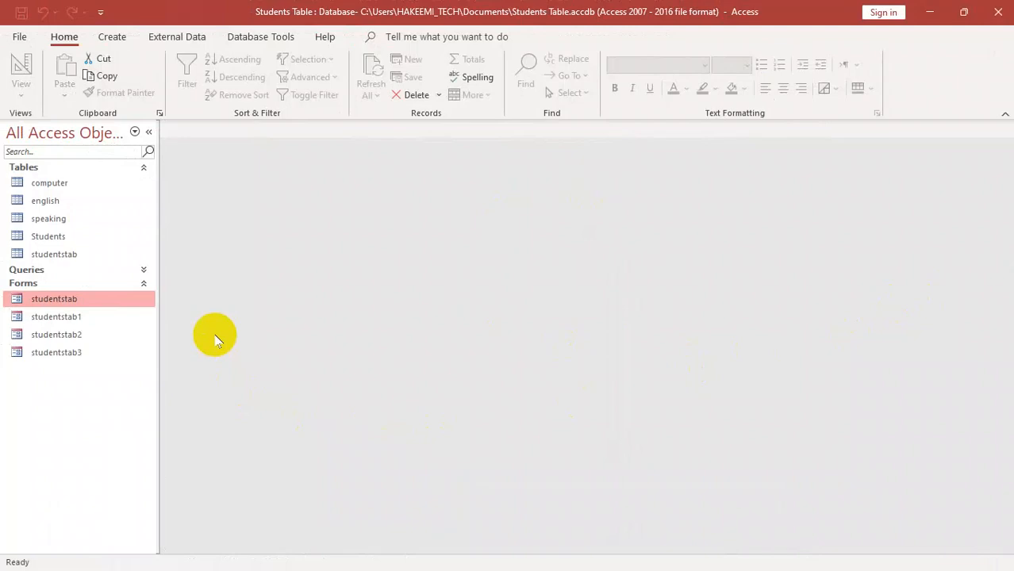
- Open the studentstab form as a pop-up window, move the window a little, and close it
double_click(83, 301)
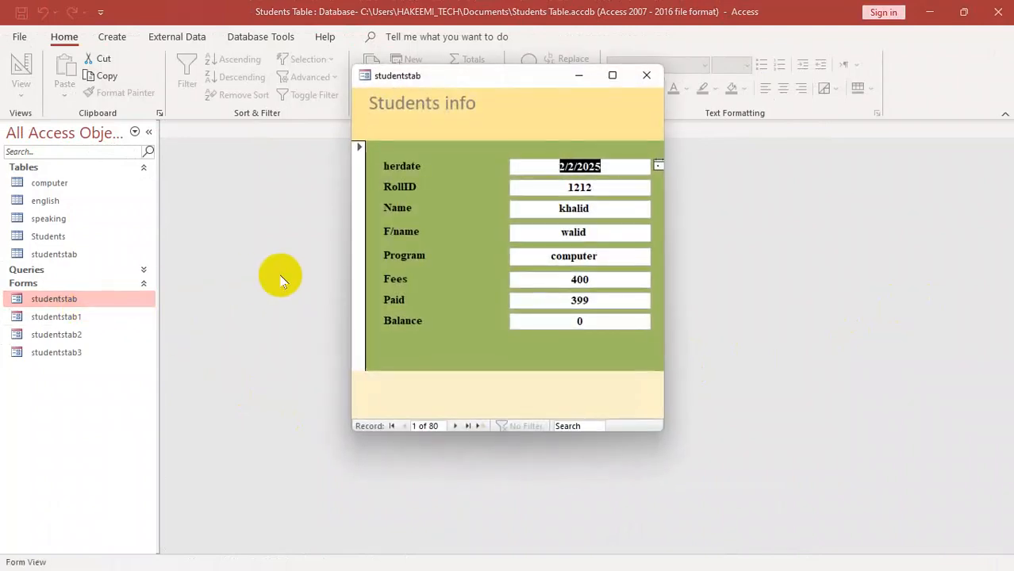
drag(521, 78, 506, 92)
mouse_move(658, 162)
mouse_down()
mouse_move(715, 145)
mouse_move(648, 154)
mouse_move(659, 154)
mouse_up()
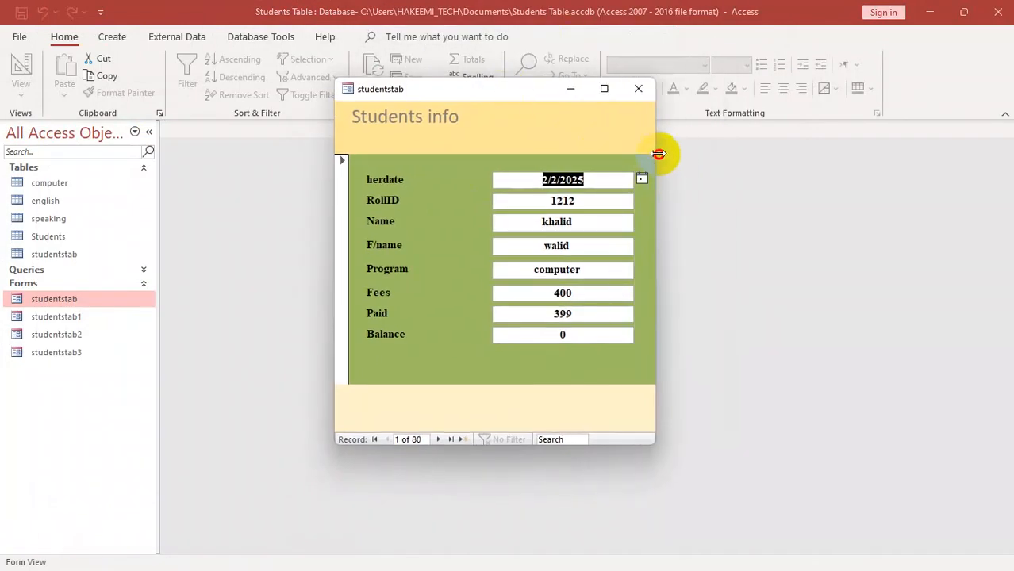
click(639, 91)
- Open studentstab in Design View and review the form's Other and Format properties
right_click(87, 300)
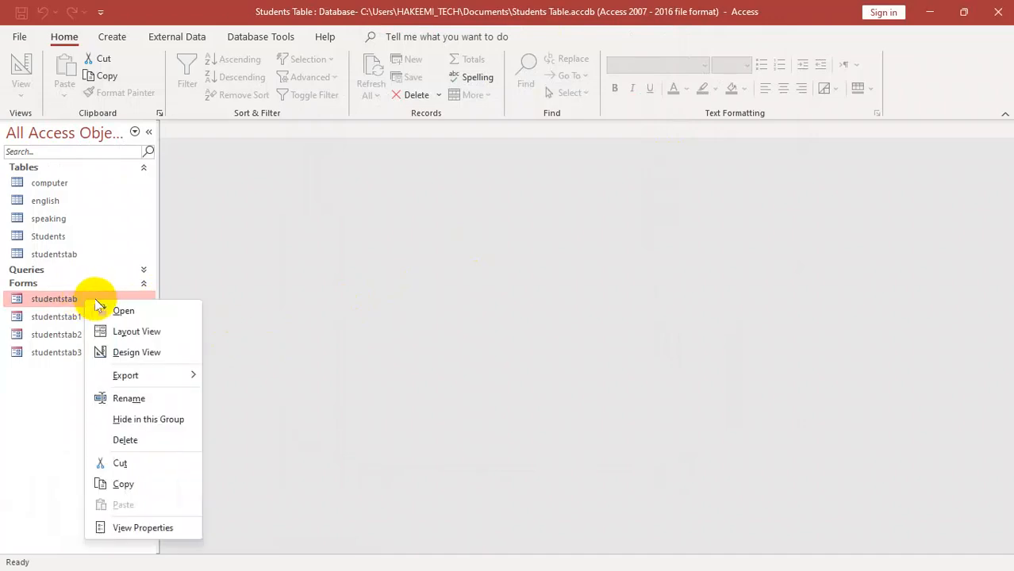
click(137, 352)
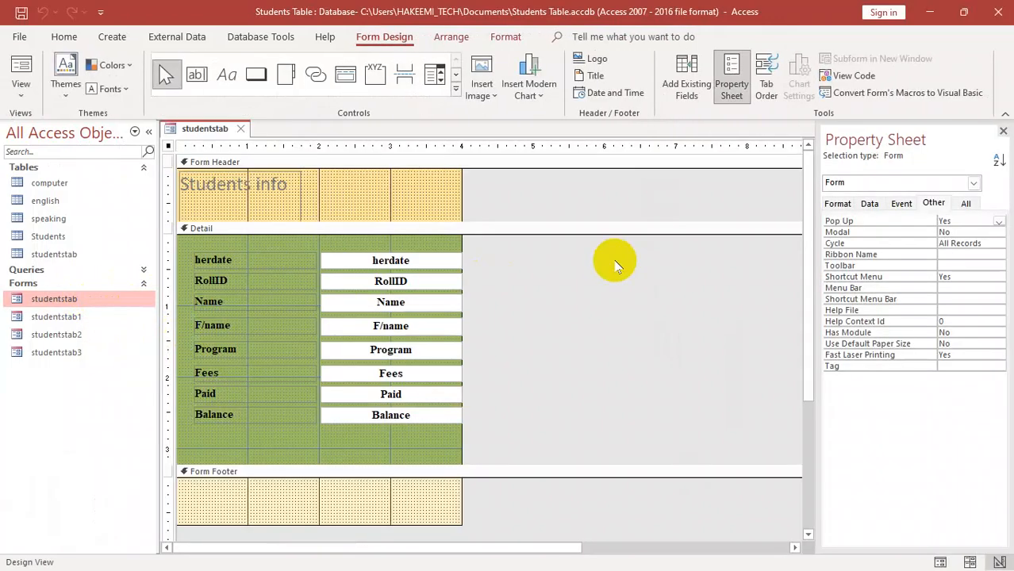
click(841, 207)
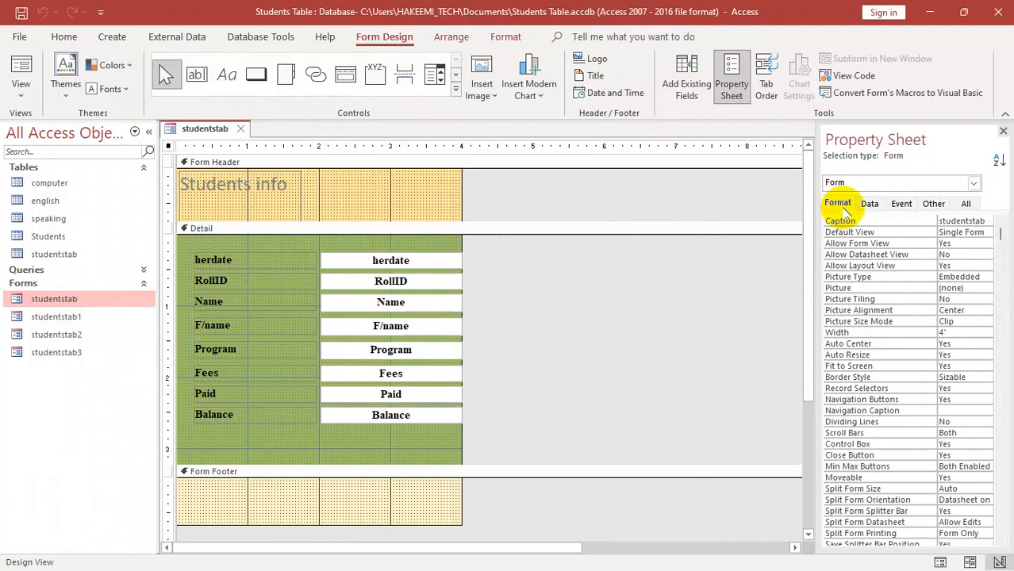
click(933, 203)
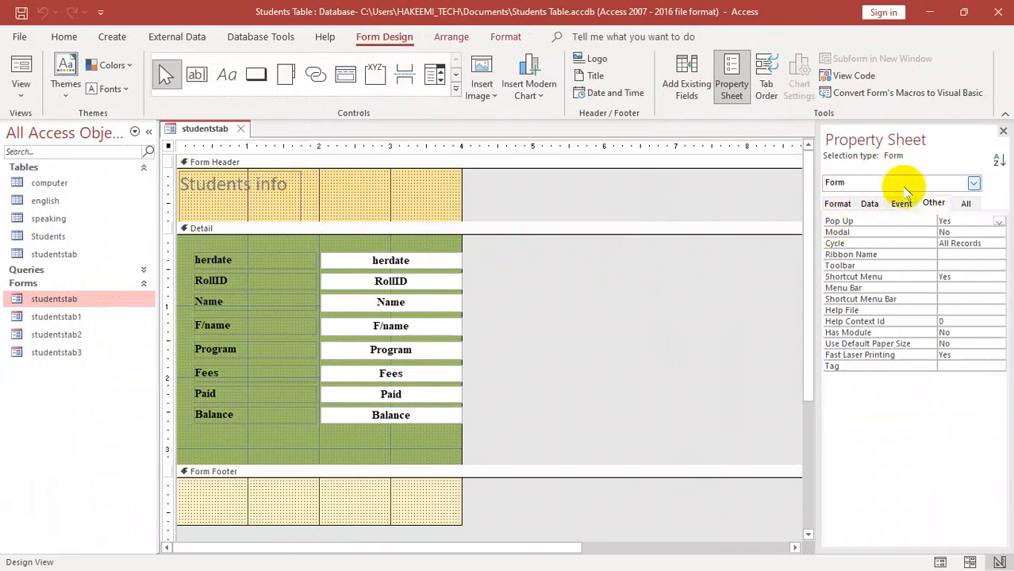
click(838, 204)
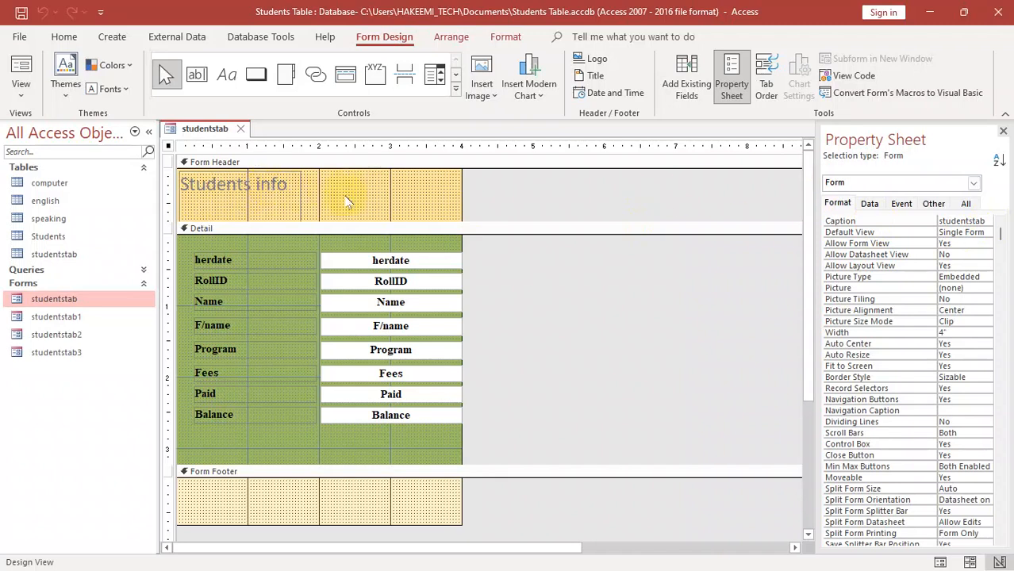
- Close the design and reopen the studentstab form to examine its title bar and window buttons, and close it again
key(ctrl+w)
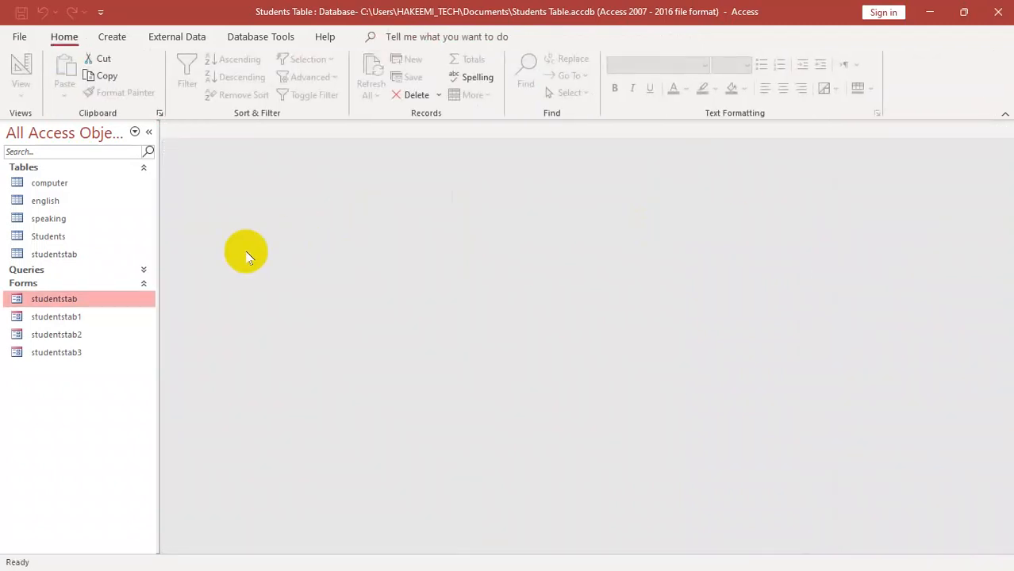
double_click(69, 303)
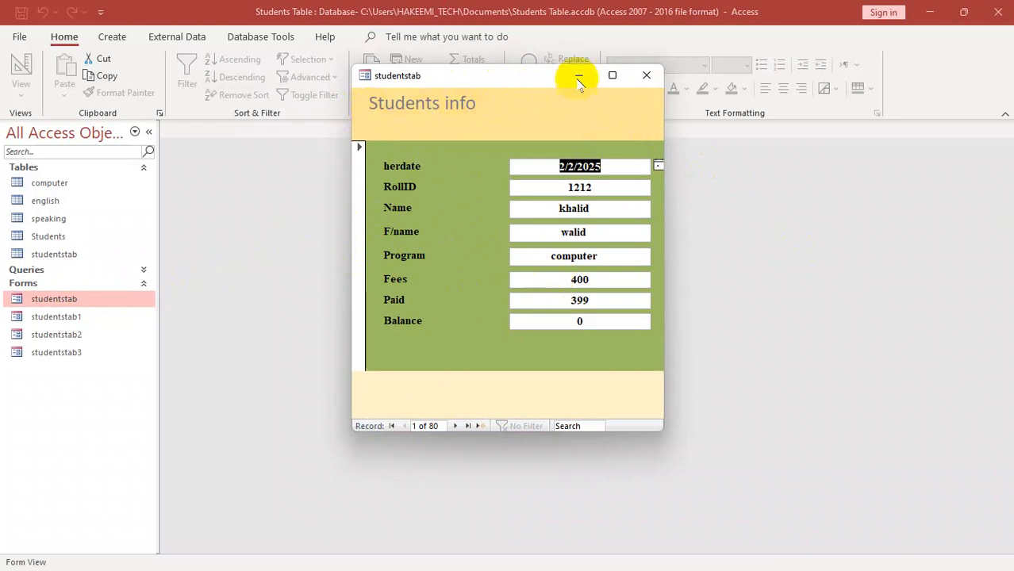
mouse_move(613, 76)
click(520, 163)
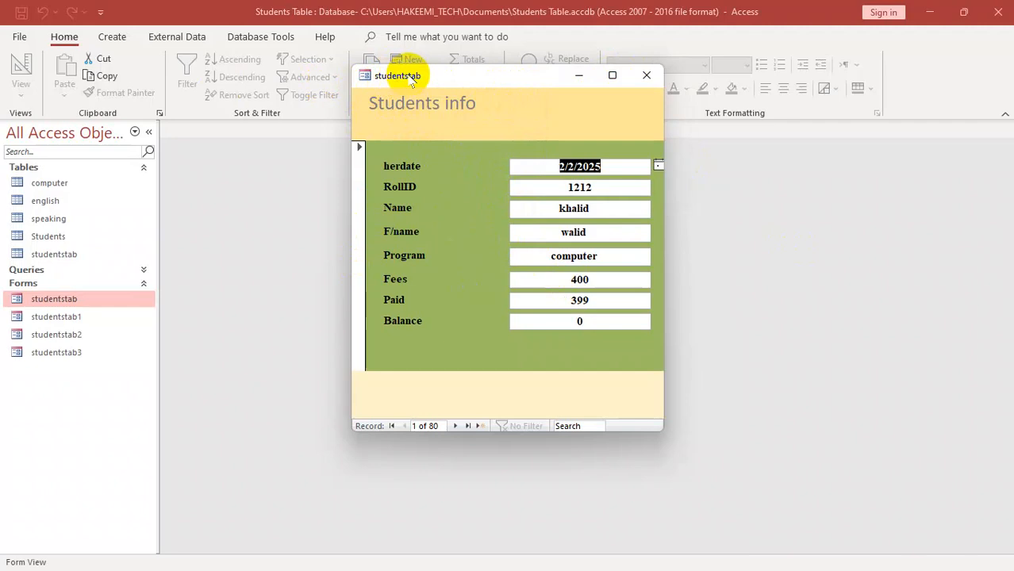
click(646, 74)
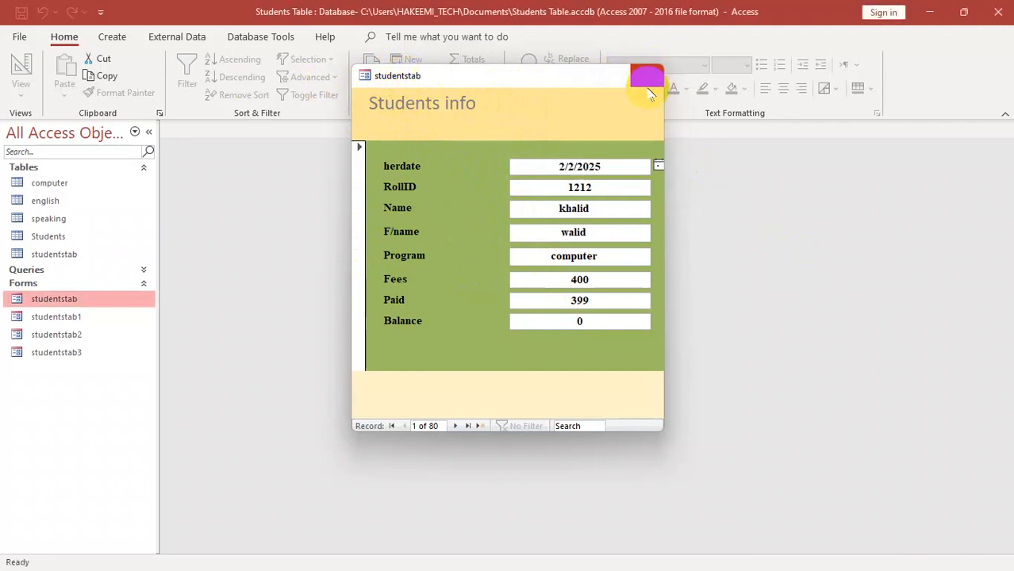
- Open studentstab in Design View and set the form's Caption property to "FORM FOR STUDETNS"
right_click(72, 303)
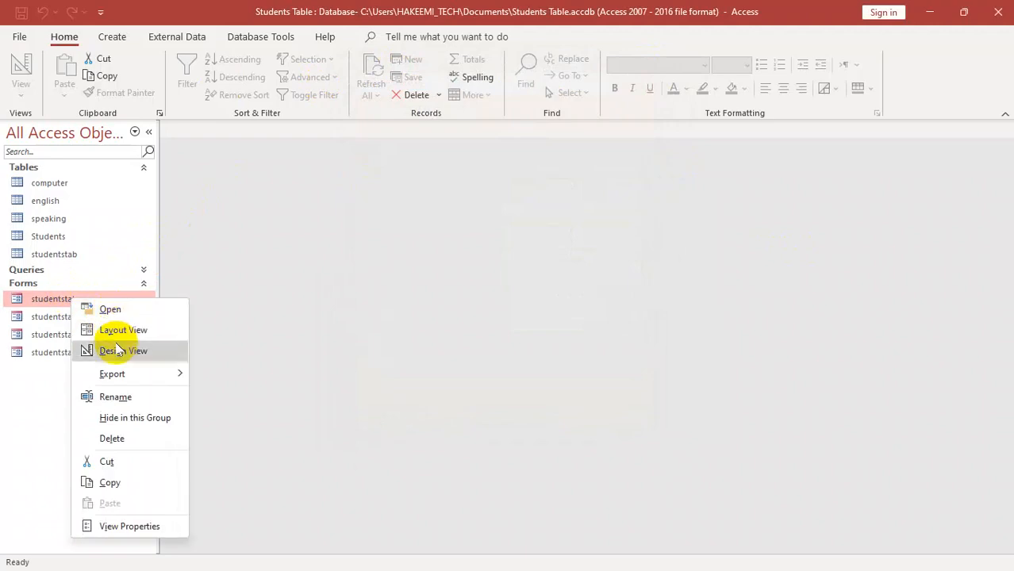
click(120, 352)
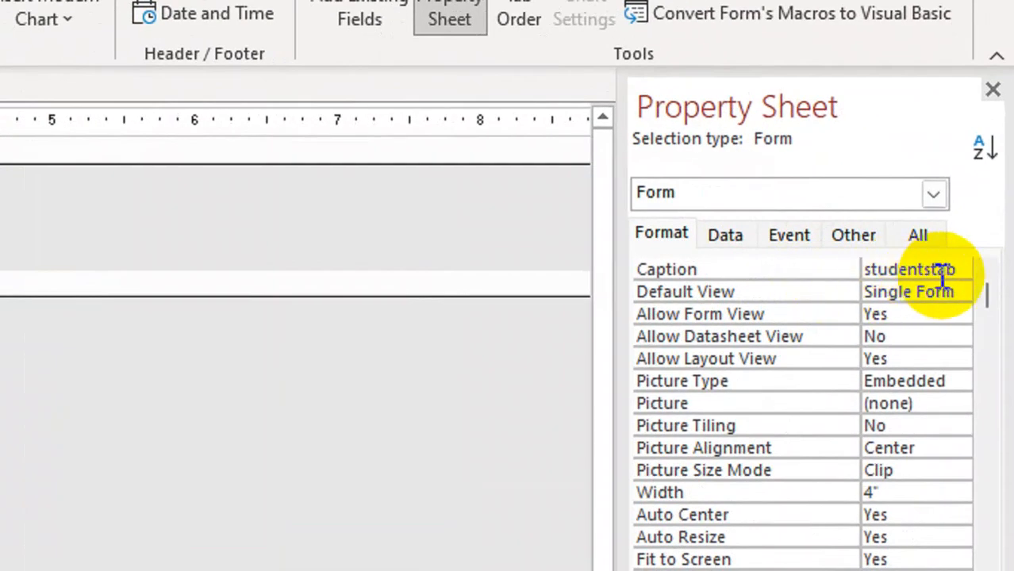
drag(986, 223, 944, 222)
drag(876, 273, 818, 272)
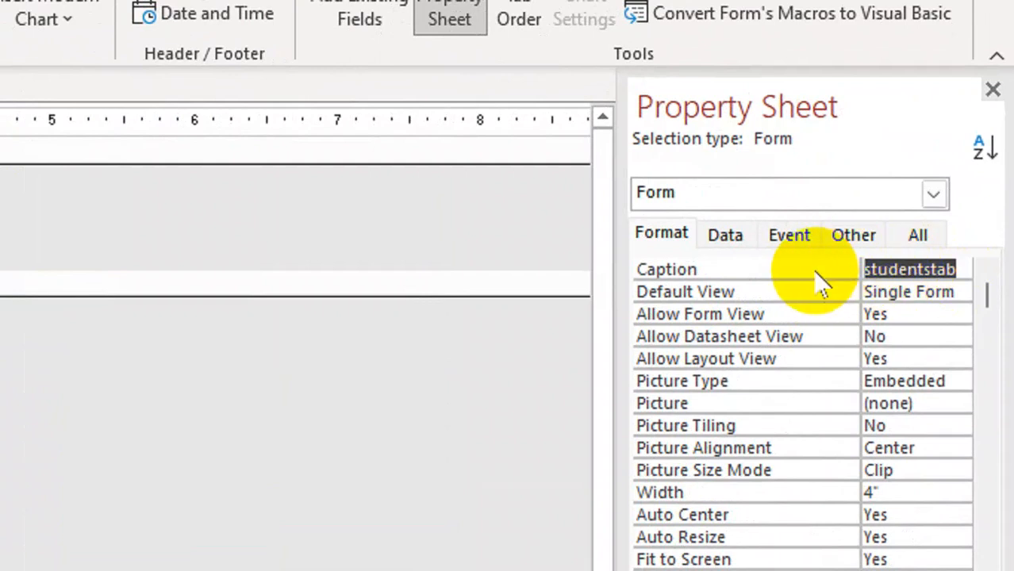
text(FORM FOR)
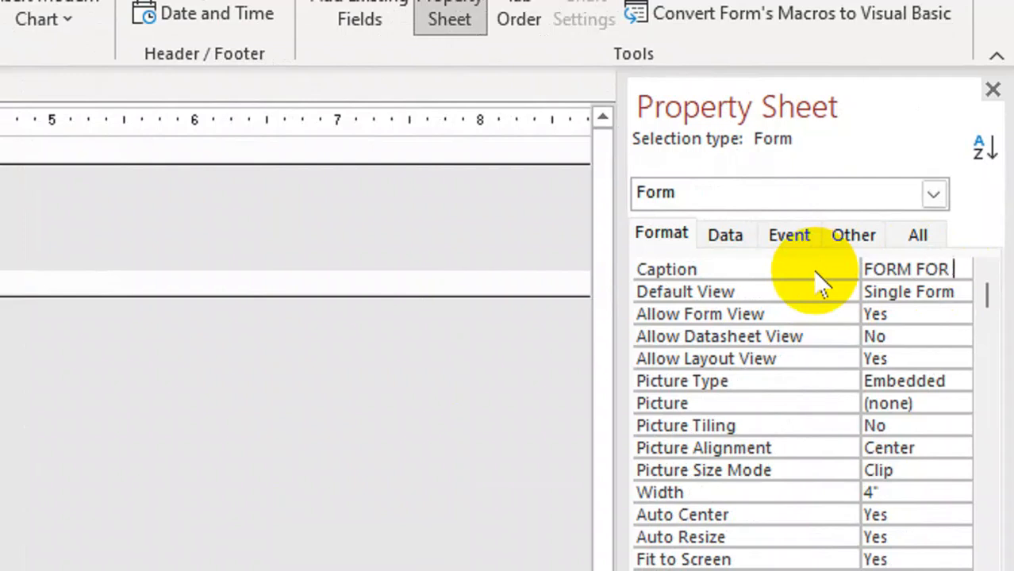
text(UDETNS)
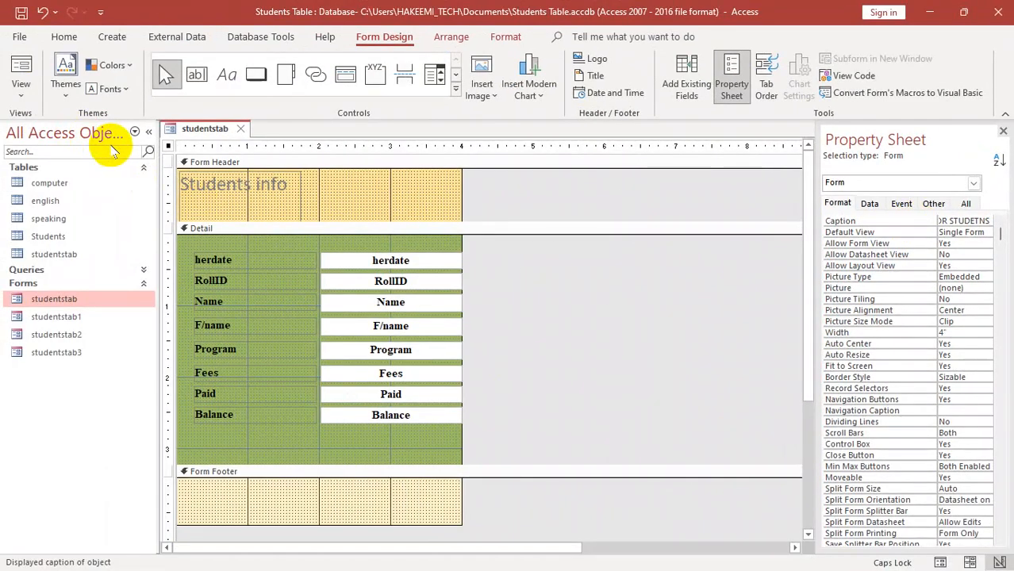
- Close the form with its changes saved and reopen studentstab to check the caption in its title bar
key(ctrl+w)
click(65, 316)
double_click(60, 300)
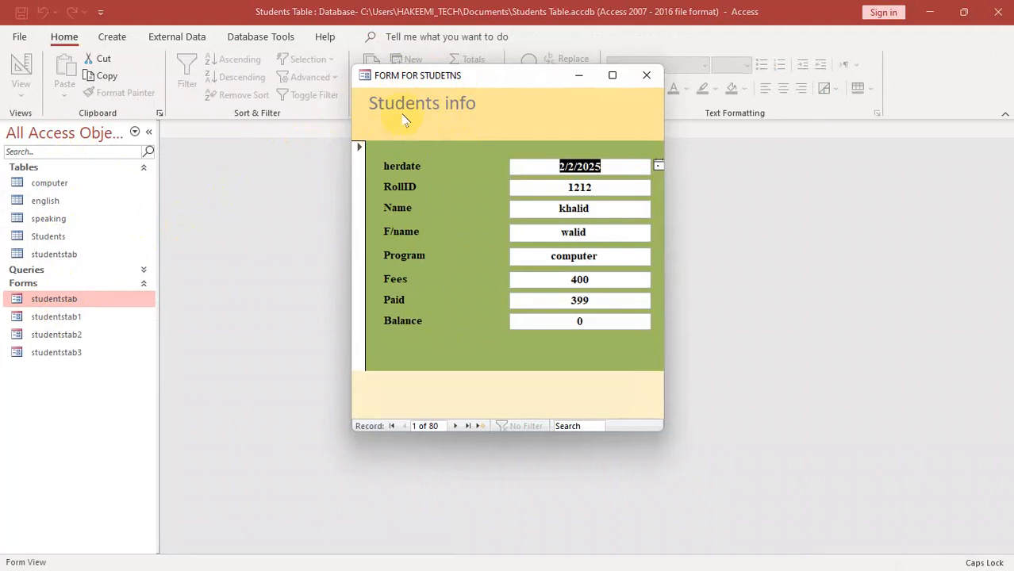
- Switch the form to Design View, view the properties of the "Students info" header label, and close the form
right_click(397, 111)
click(441, 157)
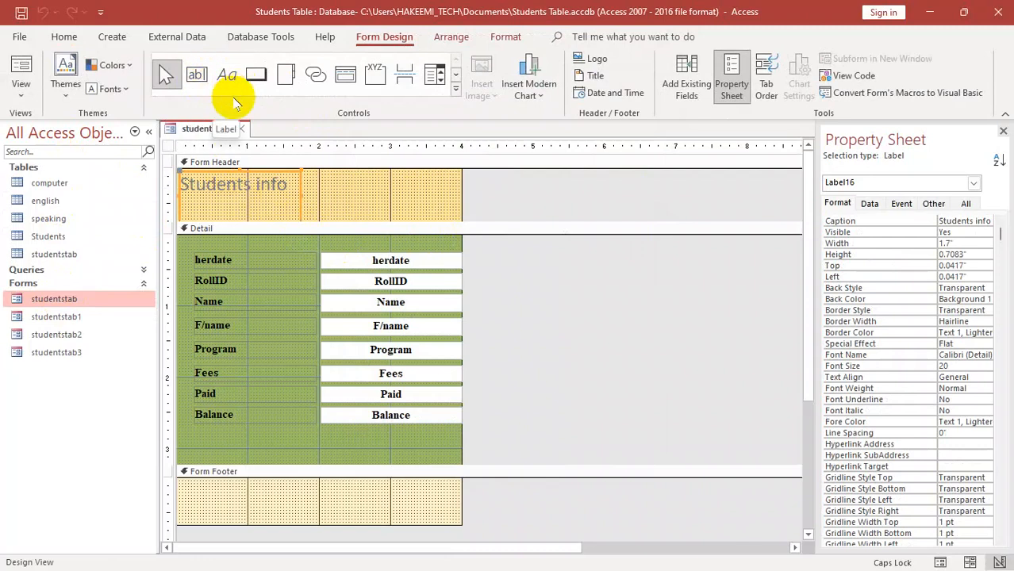
drag(287, 191, 67, 201)
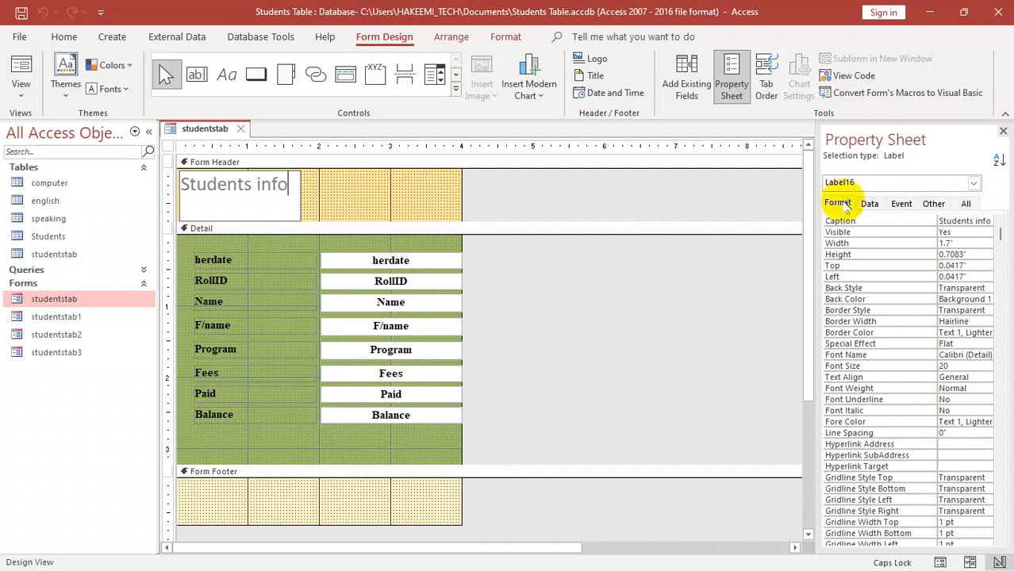
key(ctrl+w)
click(456, 335)
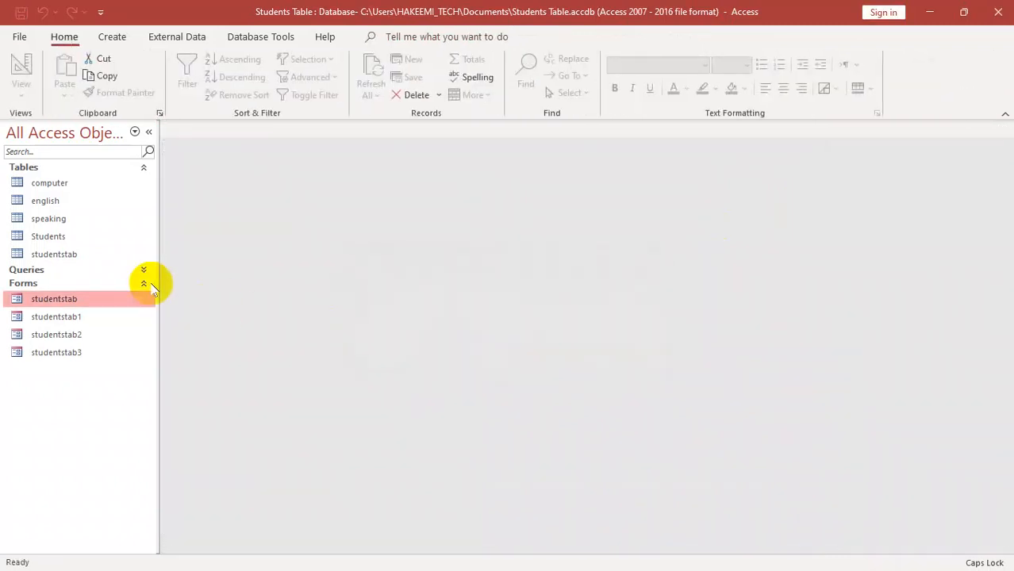
- Reopen the studentstab form and switch it from Form View to Design View
double_click(56, 300)
right_click(462, 175)
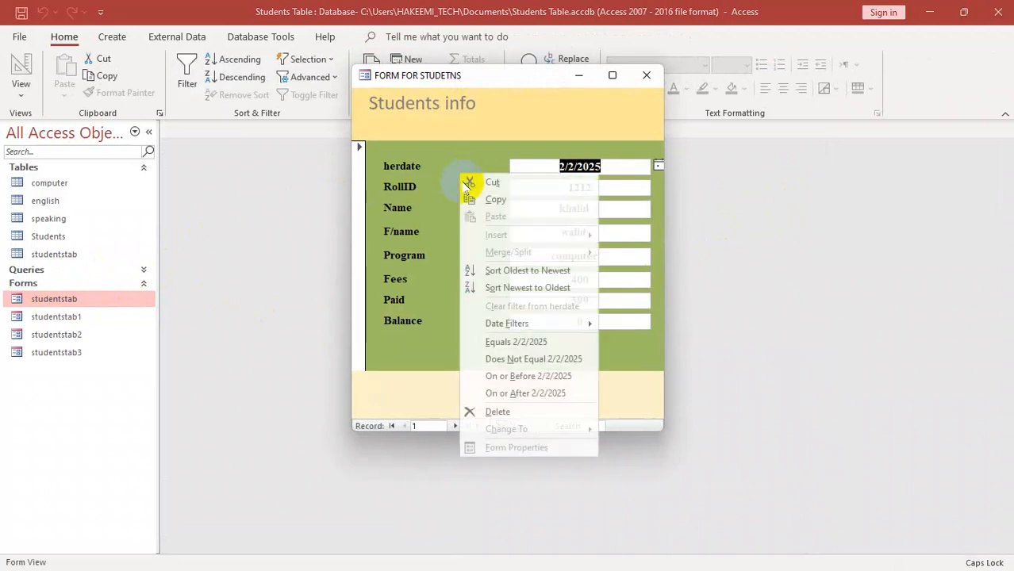
click(514, 288)
right_click(521, 128)
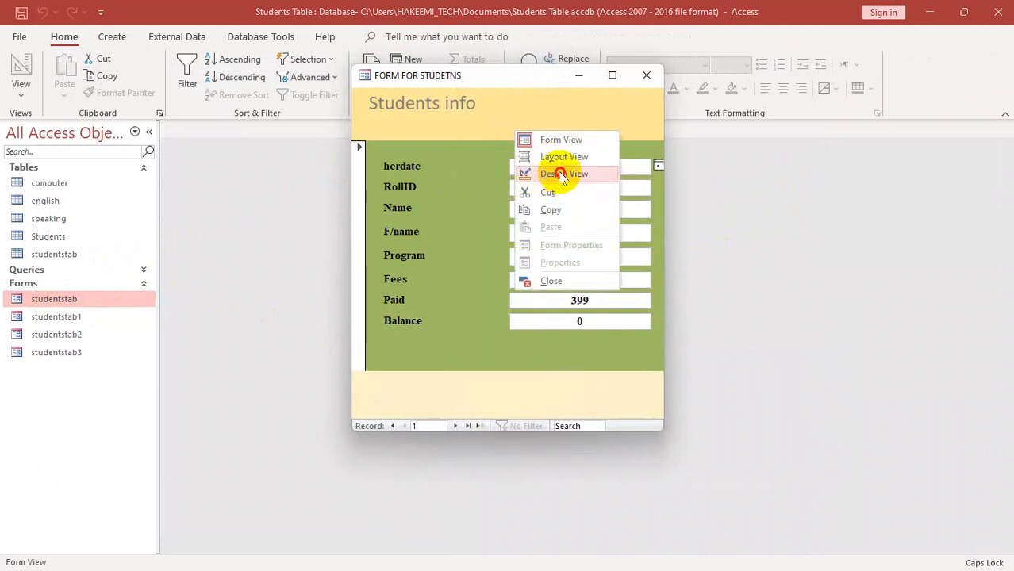
click(556, 172)
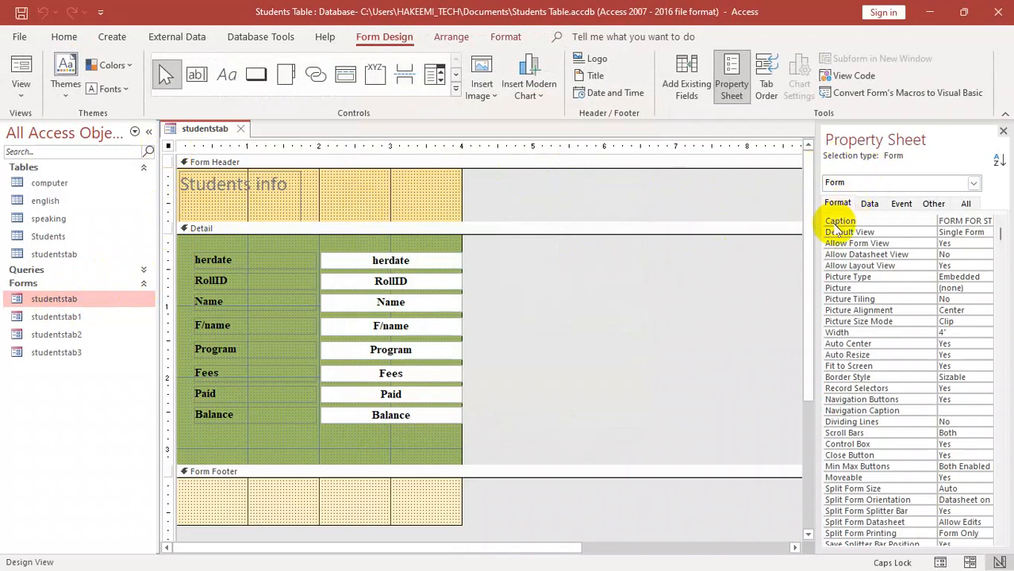
- View the form's Default View options, check the form in Form View, and return to Design View
click(981, 231)
click(987, 232)
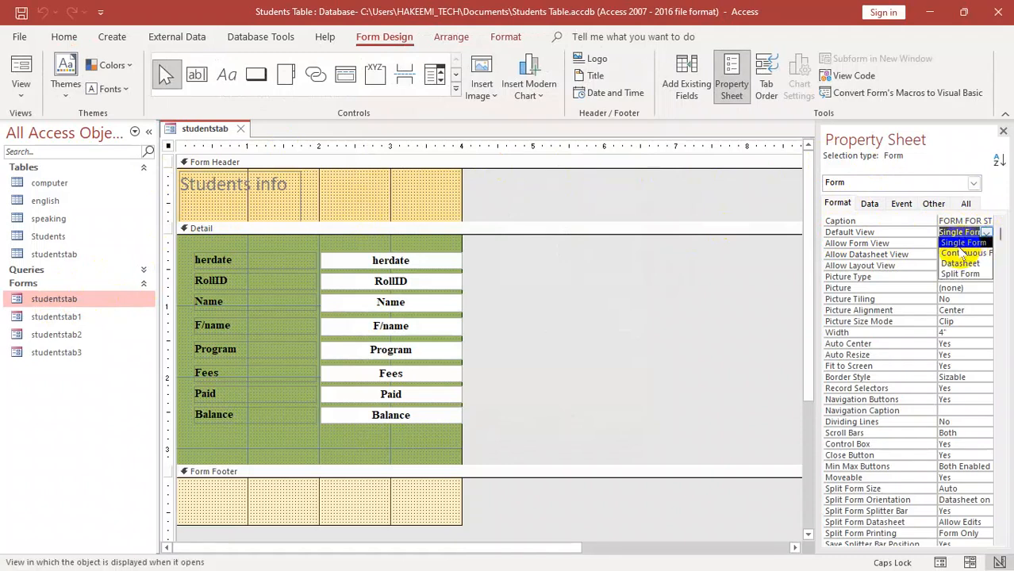
click(18, 89)
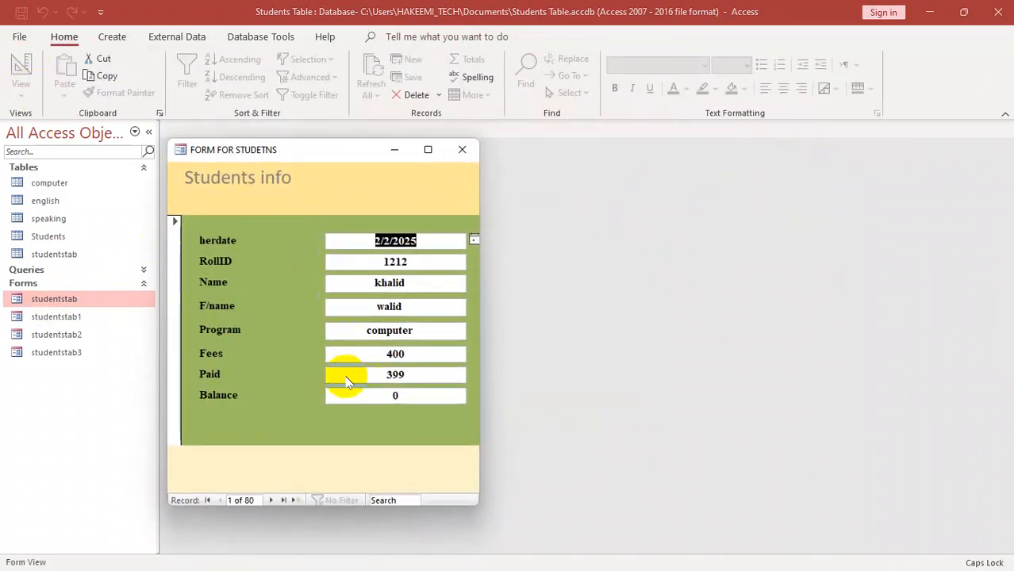
right_click(333, 171)
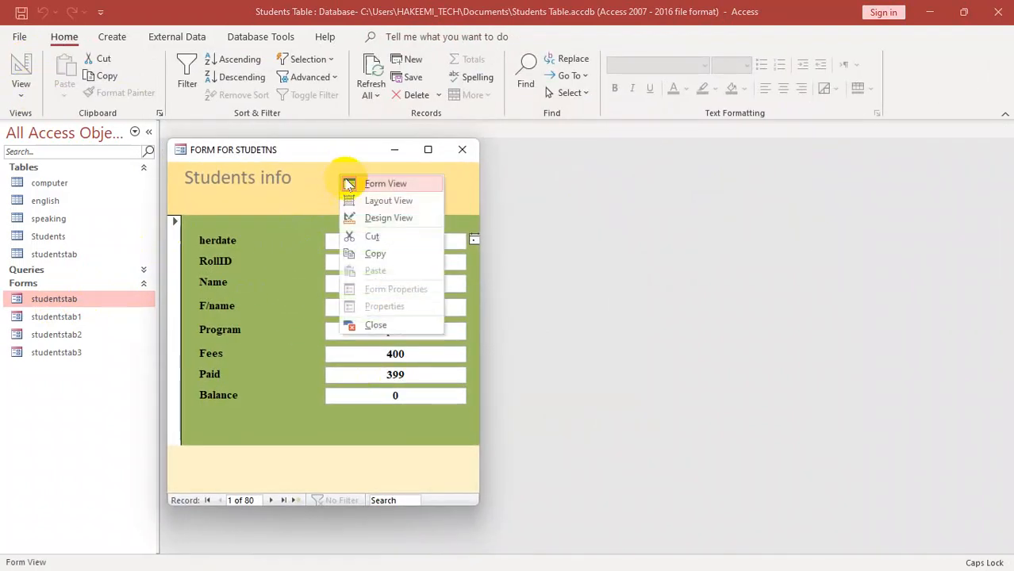
click(345, 216)
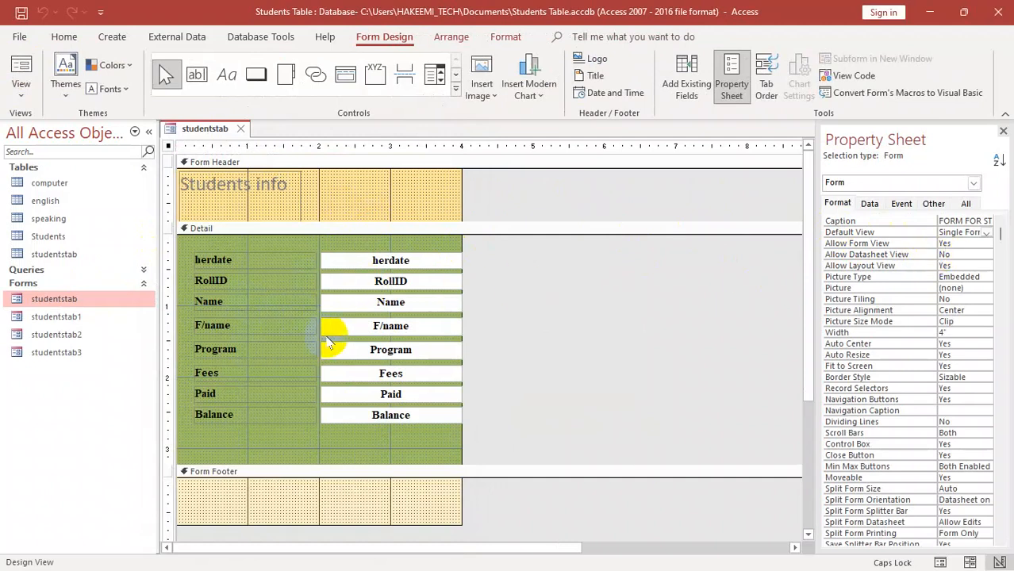
- Set the studentstab form's Default View to Continuous Forms, then close and reopen the form with the change saved
click(987, 231)
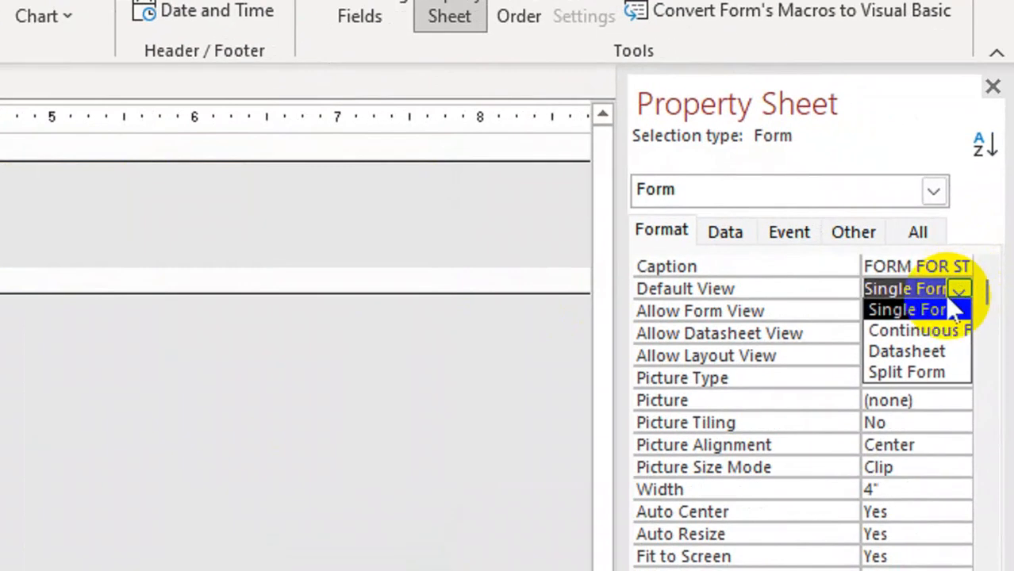
click(905, 336)
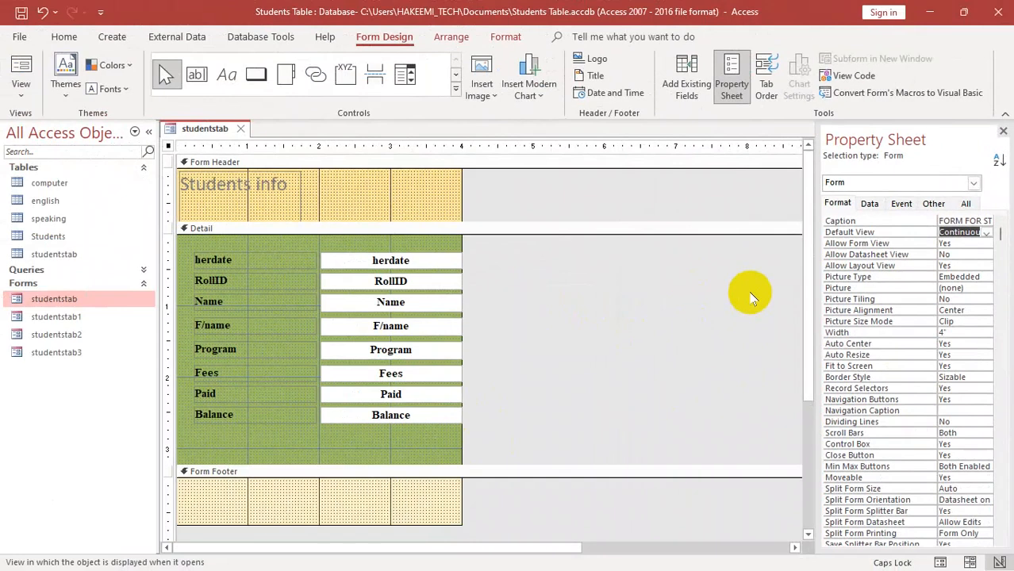
key(ctrl+w)
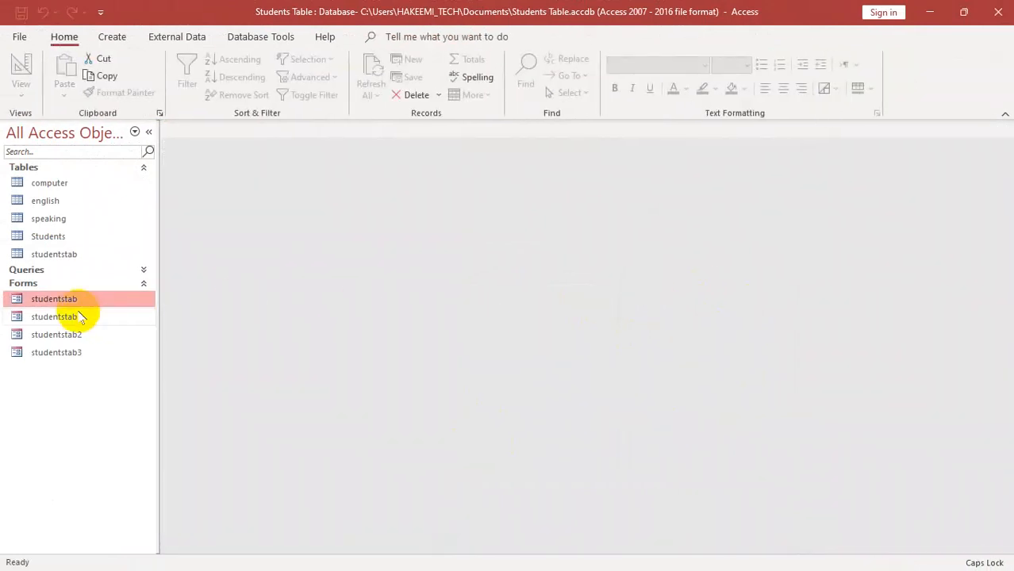
double_click(63, 298)
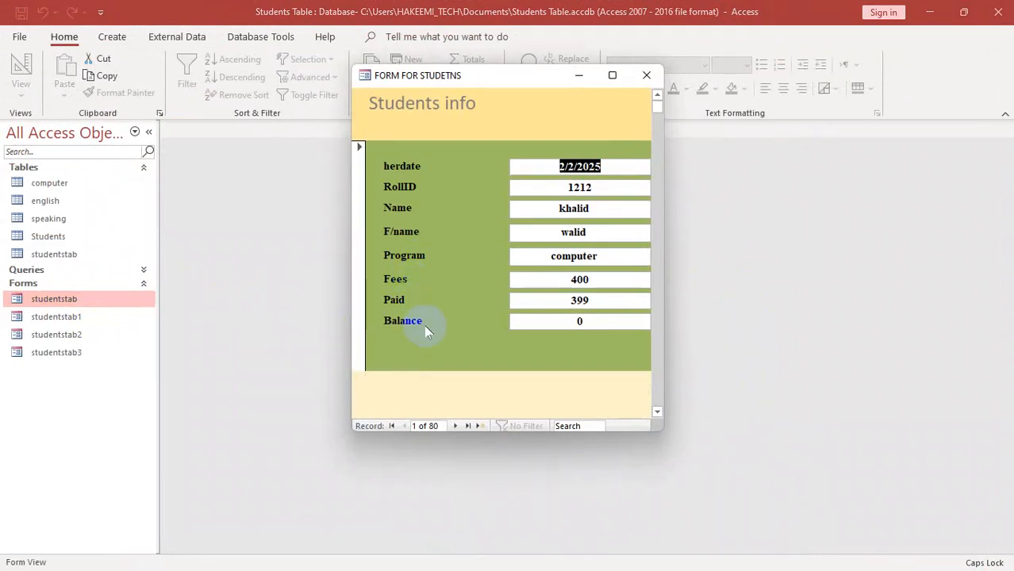
- Maximize the form window to view consecutive records together, and restore it to its normal size
mouse_move(657, 113)
mouse_down()
mouse_move(656, 324)
mouse_move(637, 330)
mouse_move(652, 102)
mouse_up()
click(612, 75)
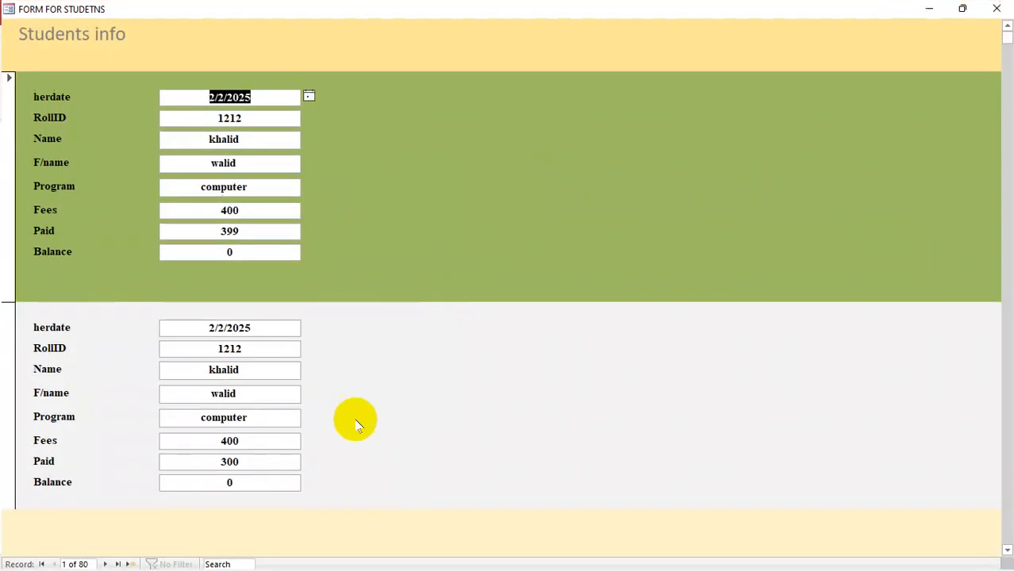
click(963, 8)
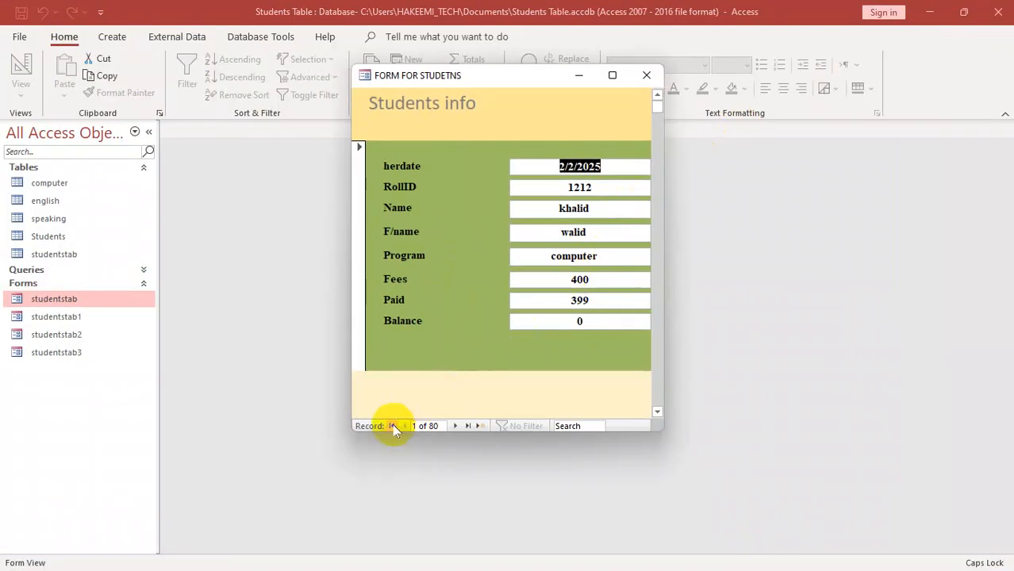
- Scroll about midway through the continuous form's records and make the record displayed there current
click(420, 425)
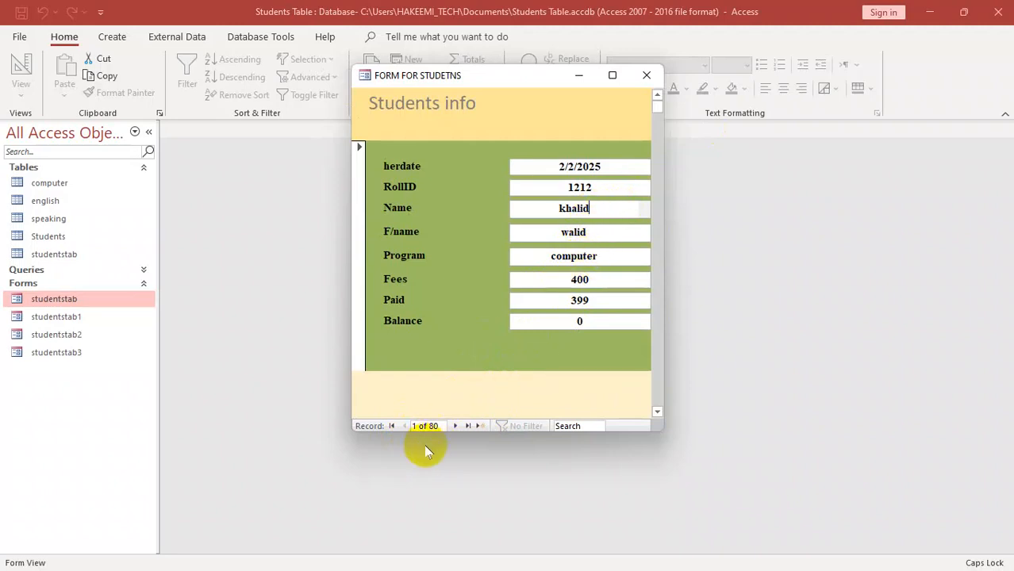
drag(657, 106, 653, 249)
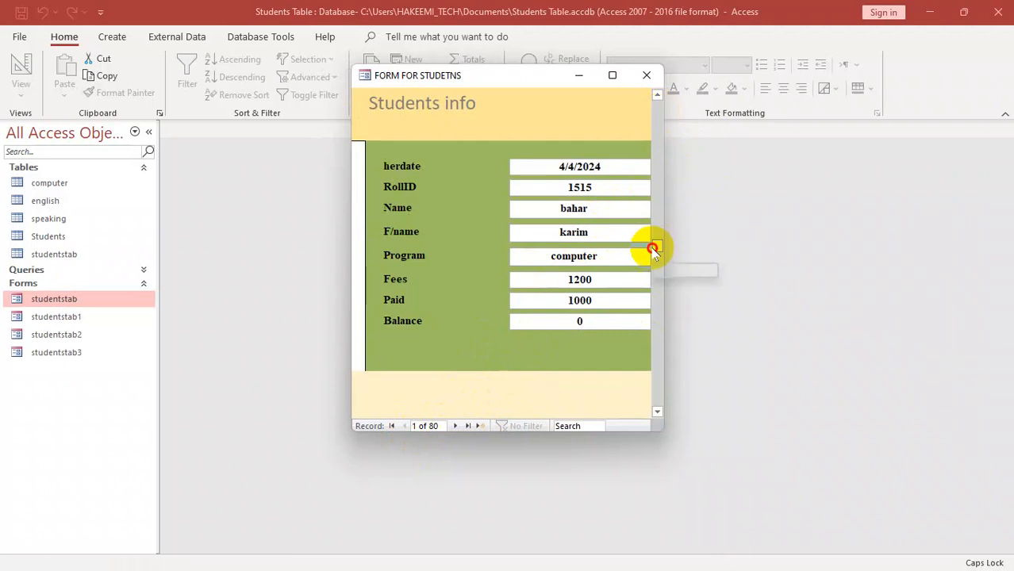
click(617, 167)
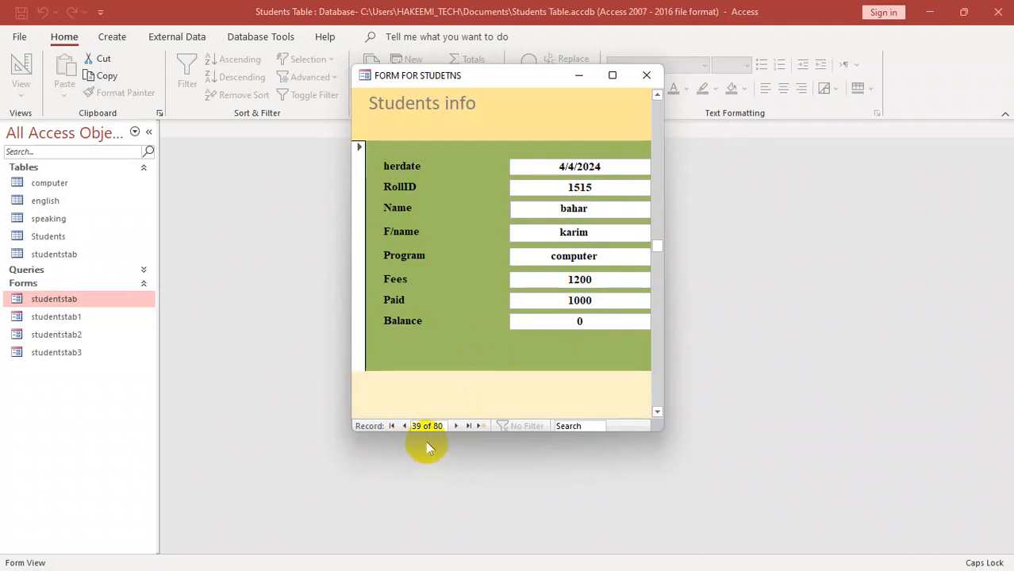
- Step forward and back through the form's records, and jump to the first and the last record
click(456, 426)
click(457, 426)
click(456, 426)
click(456, 427)
click(456, 426)
click(456, 426)
click(457, 426)
click(456, 426)
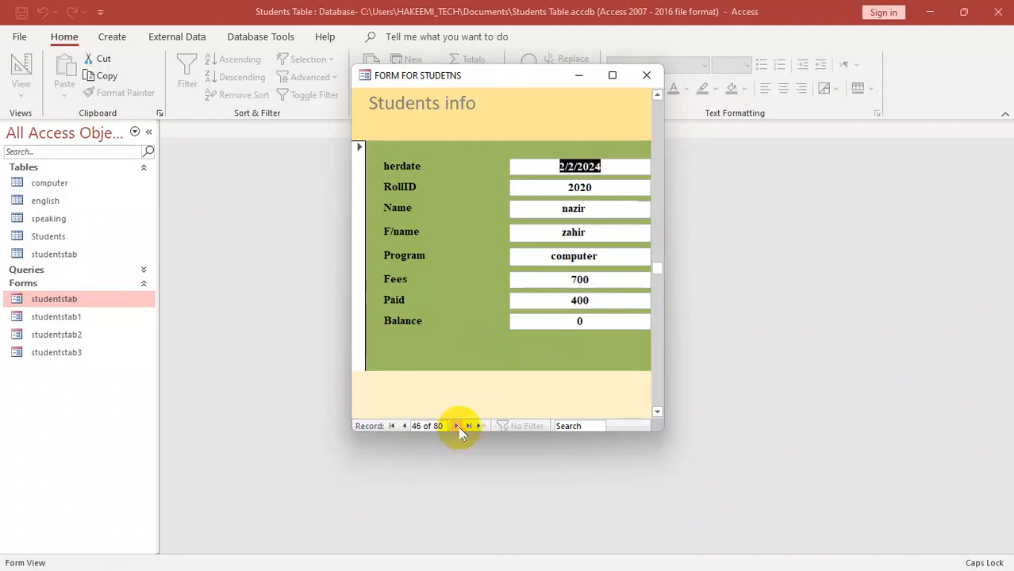
click(403, 426)
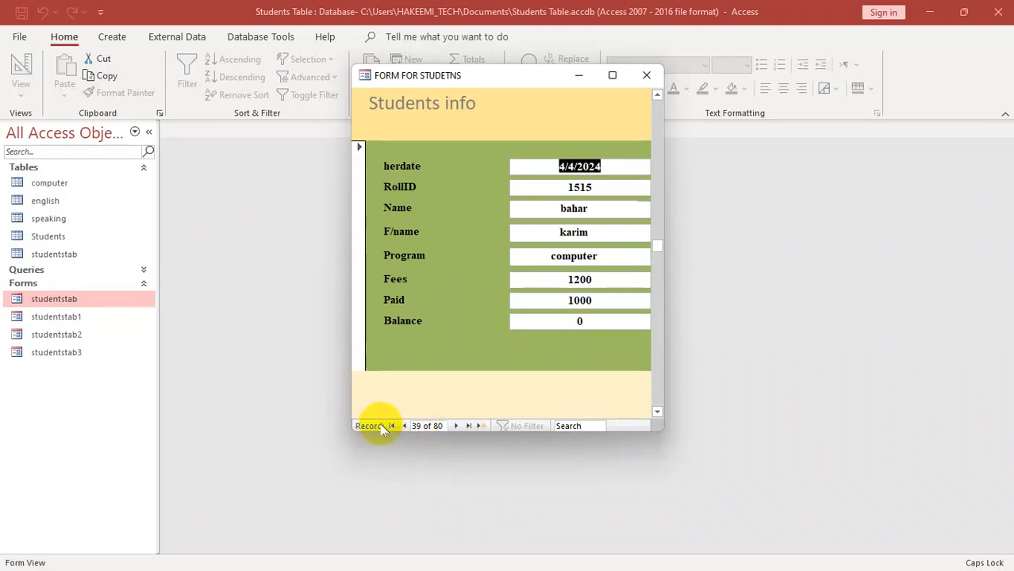
click(390, 426)
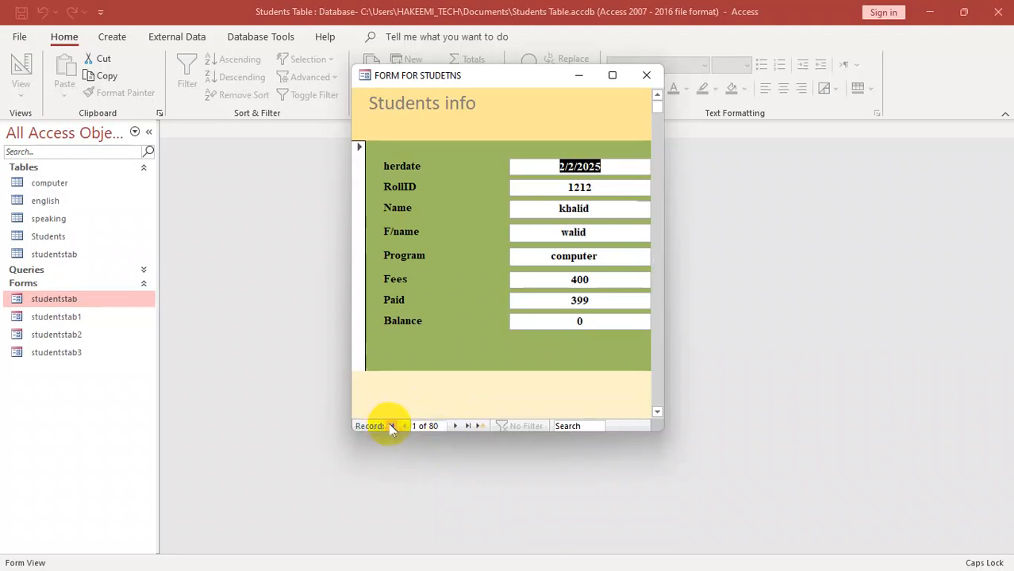
click(468, 427)
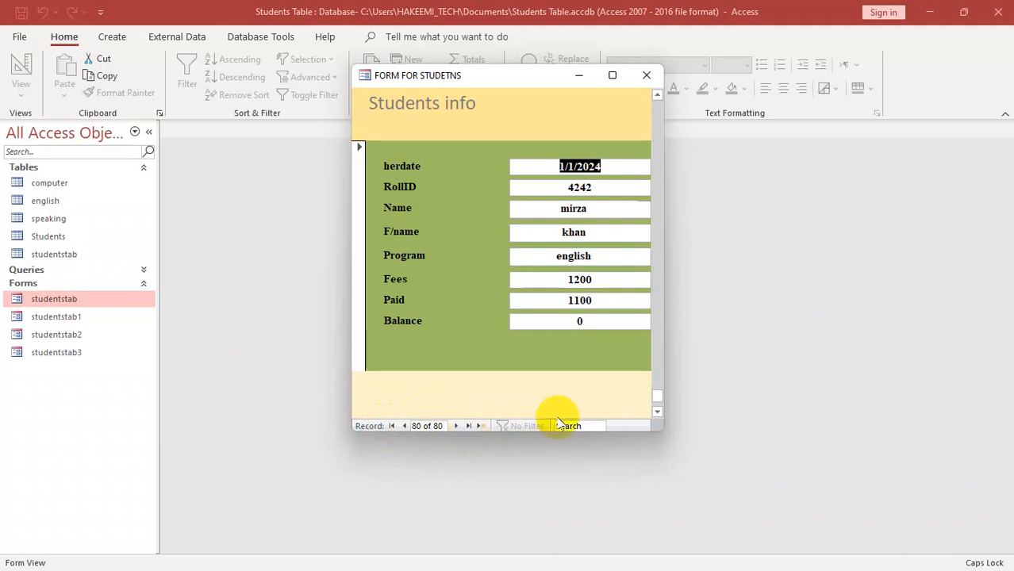
- Search the form's records for 2/2/2024 and close the form
click(581, 426)
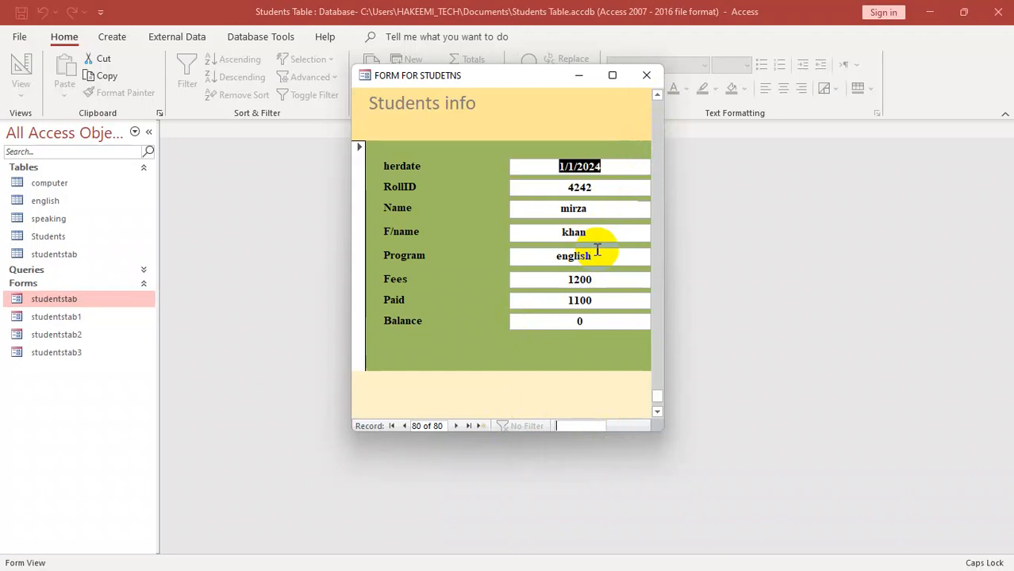
text(2/2/)
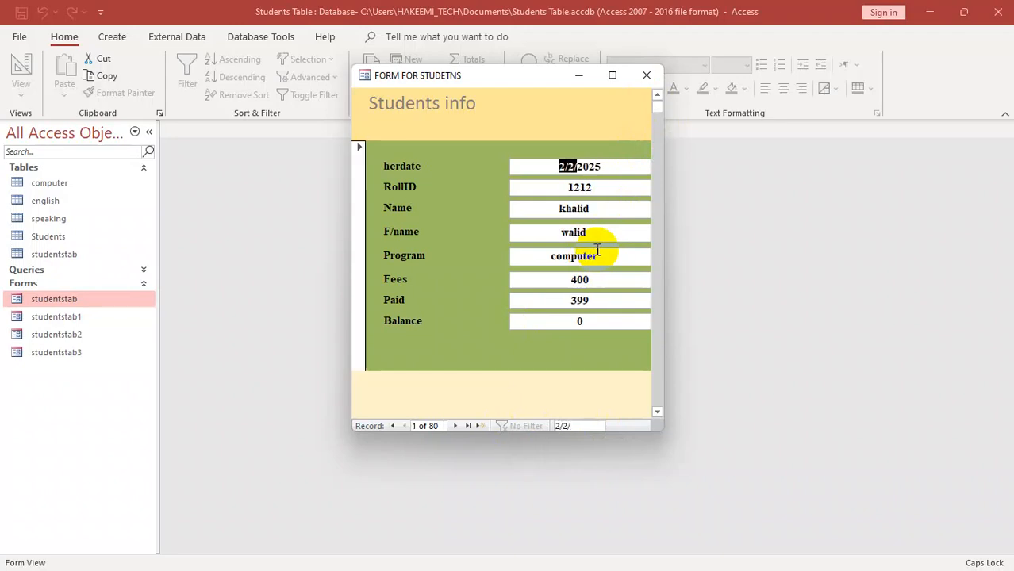
text(2024)
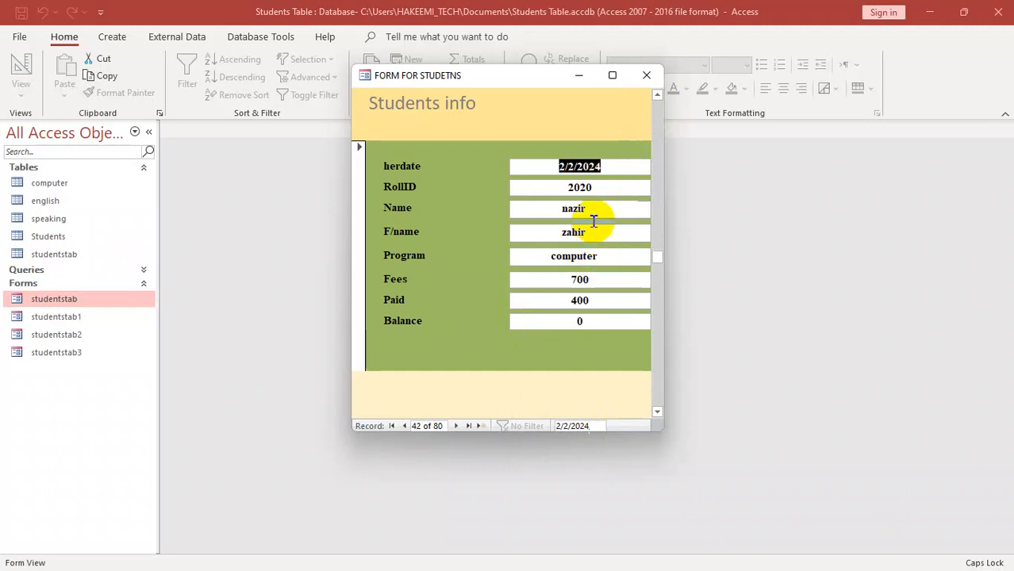
click(646, 76)
- Set the studentstab form's Default View to Datasheet in Design View, and reopen the saved form to check its layout
right_click(84, 302)
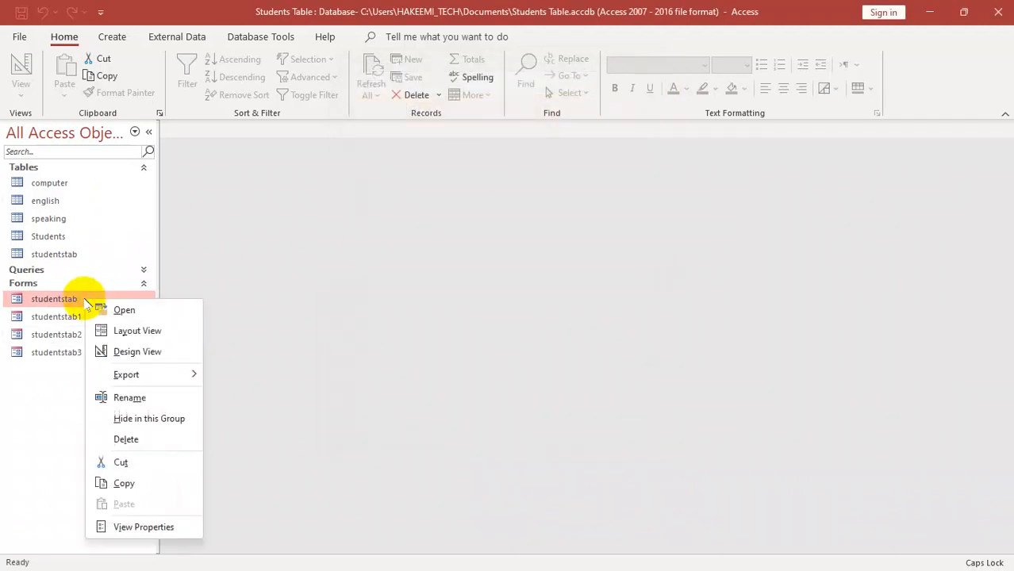
click(142, 351)
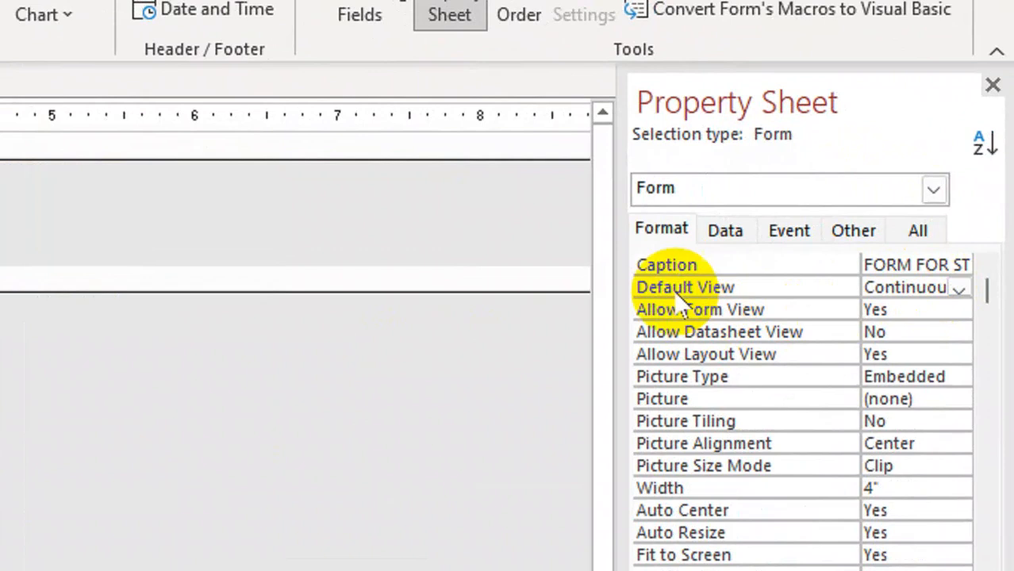
click(960, 289)
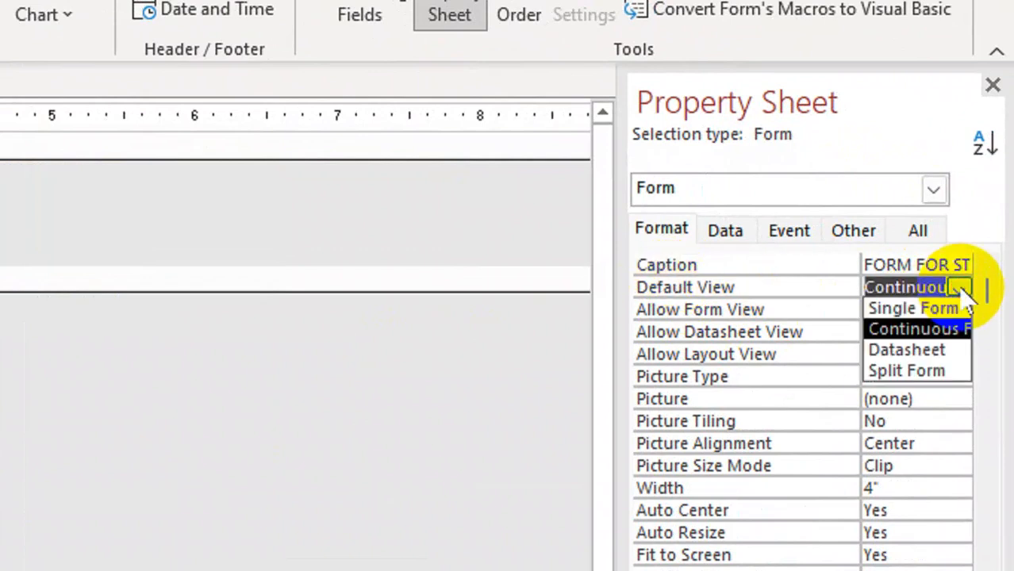
click(908, 351)
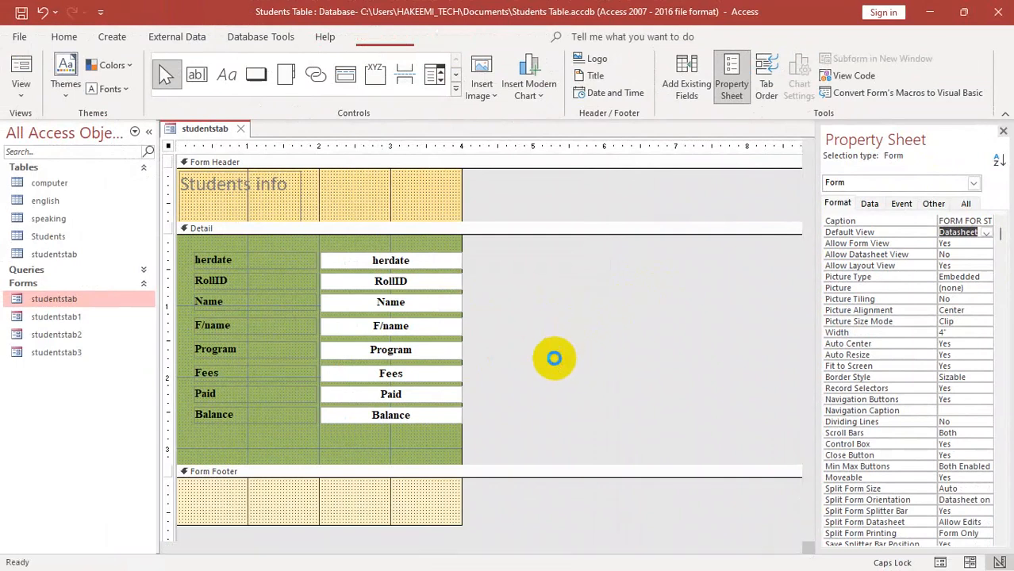
key(ctrl+w)
double_click(73, 299)
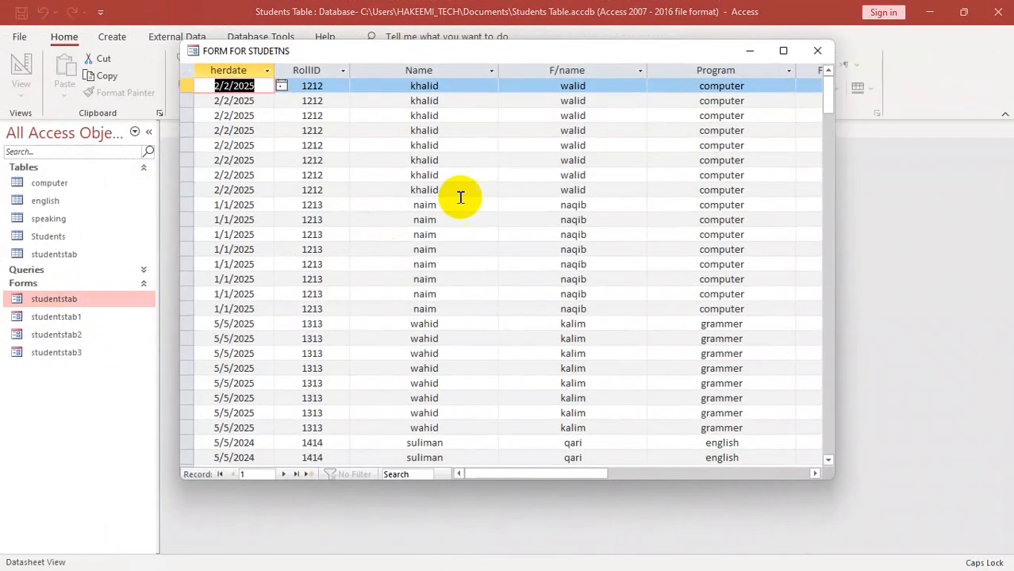
drag(825, 131, 796, 100)
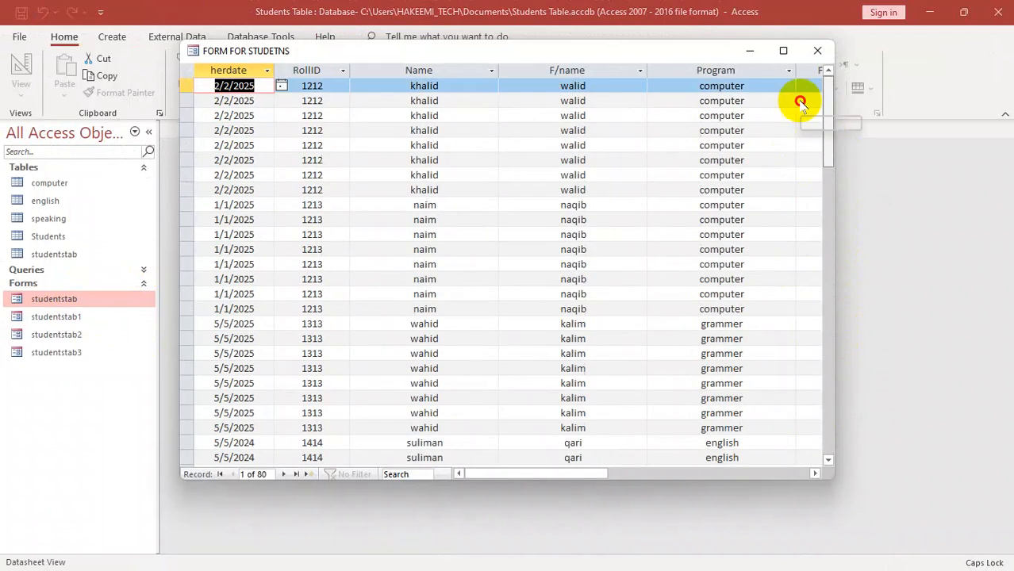
- Return to Design View, set the form's Default View to Split Form, and reopen the saved form
right_click(641, 56)
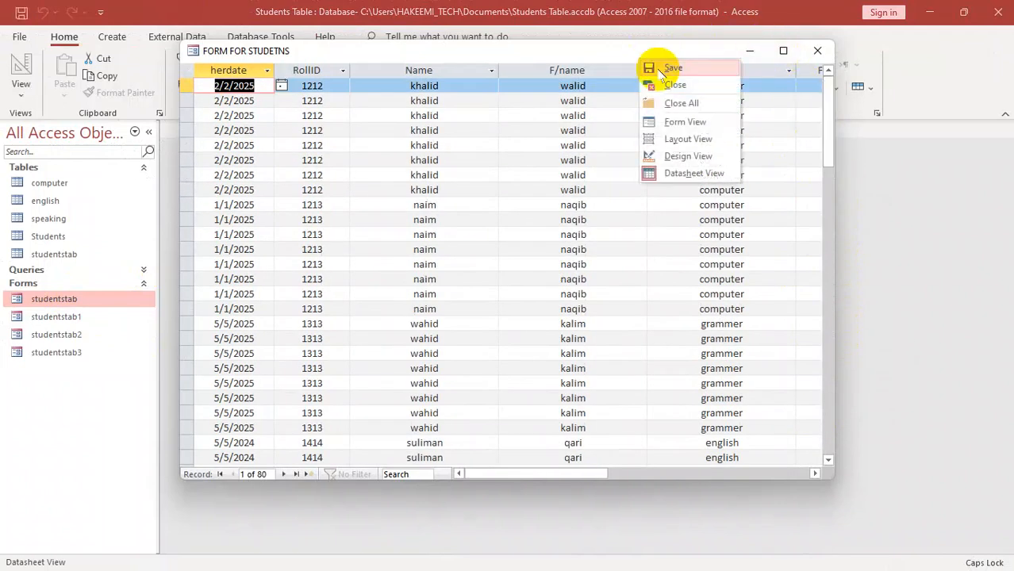
click(683, 156)
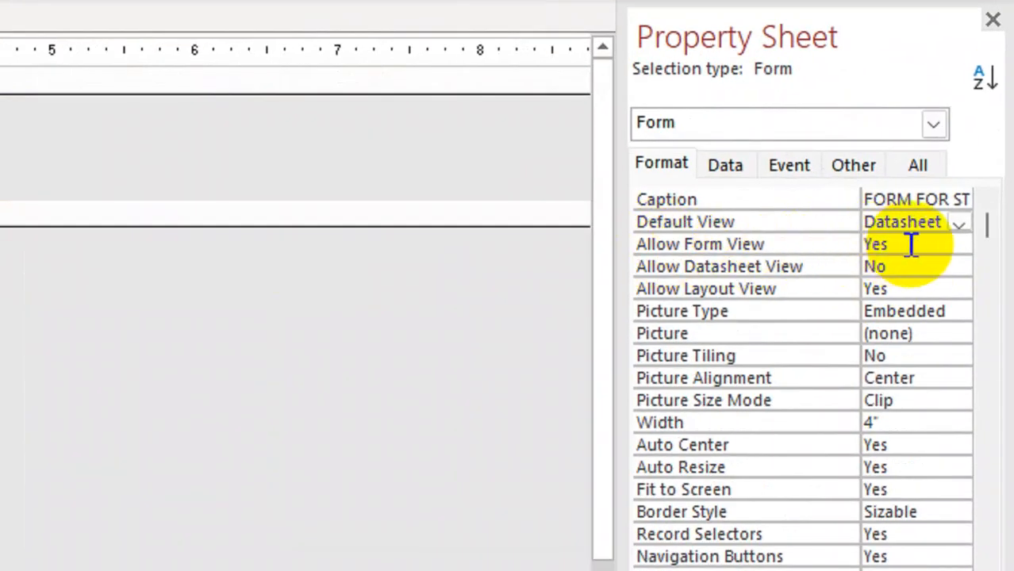
click(958, 223)
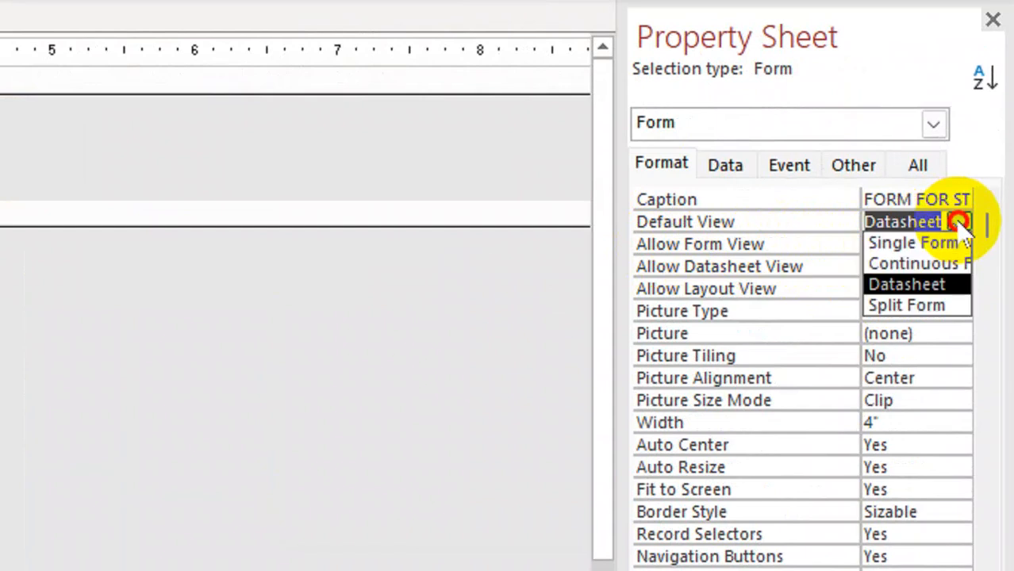
click(905, 306)
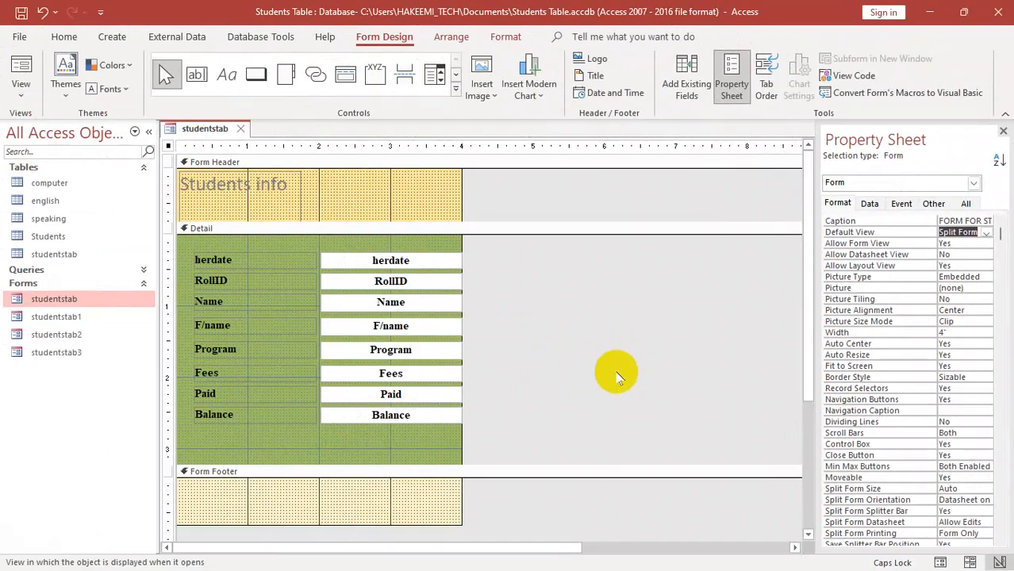
key(ctrl+w)
double_click(46, 301)
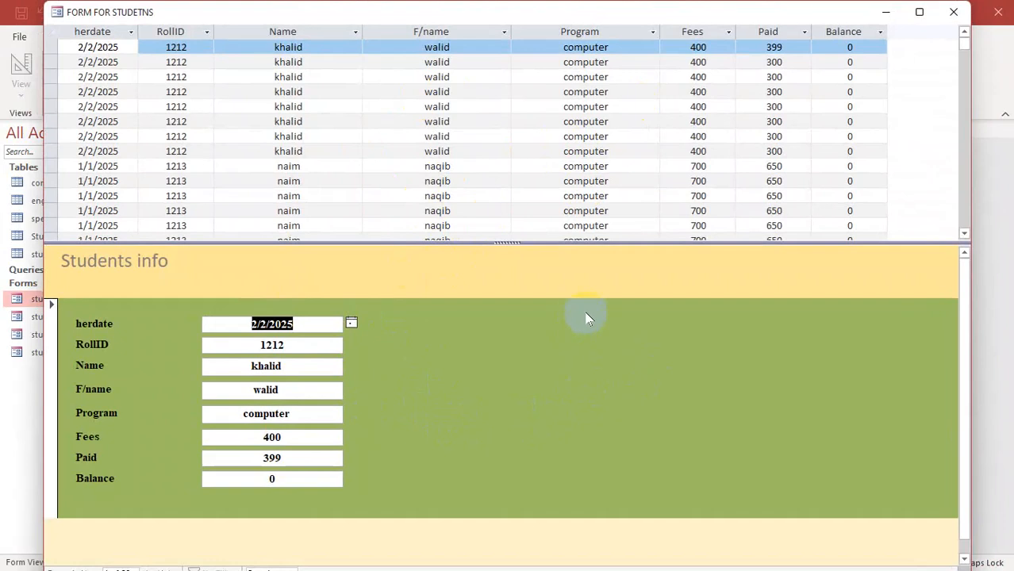
- Set the form's Default View to Single Form in Design View and close the form with the change saved
right_click(591, 365)
click(624, 401)
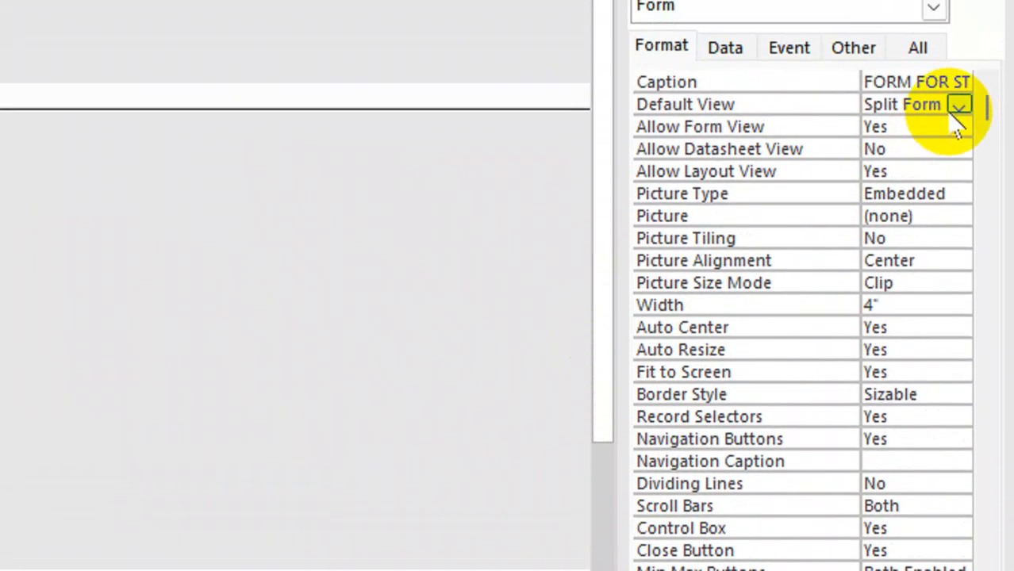
click(987, 232)
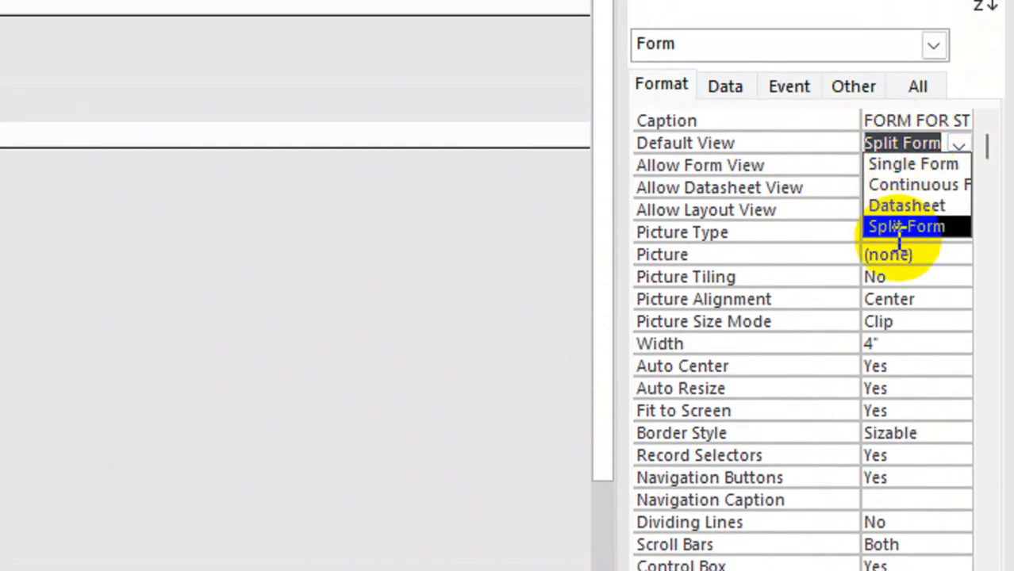
click(889, 164)
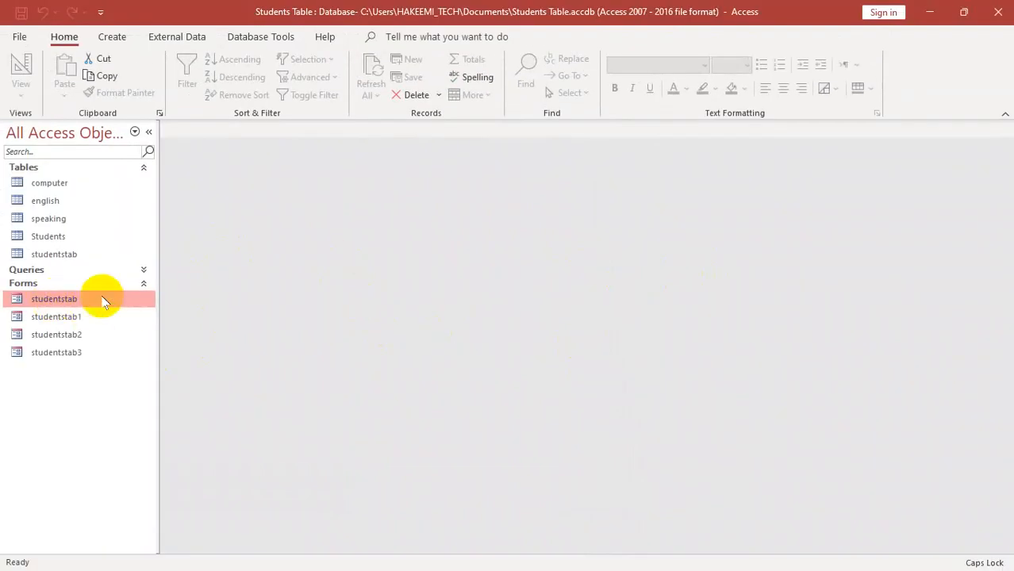
- Reopen the studentstab form to check its single-record layout and switch it to Design View
double_click(100, 300)
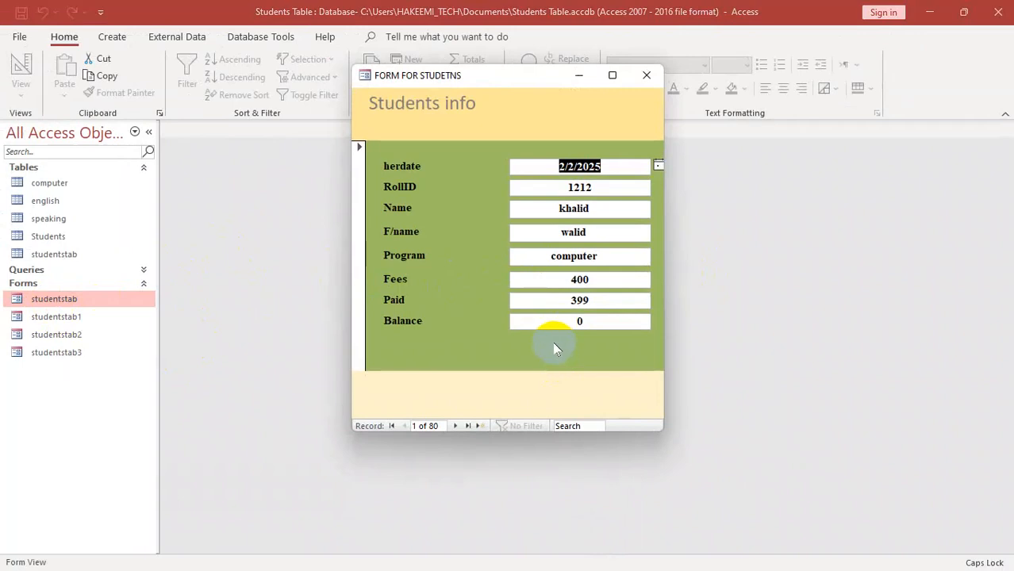
right_click(502, 99)
click(559, 80)
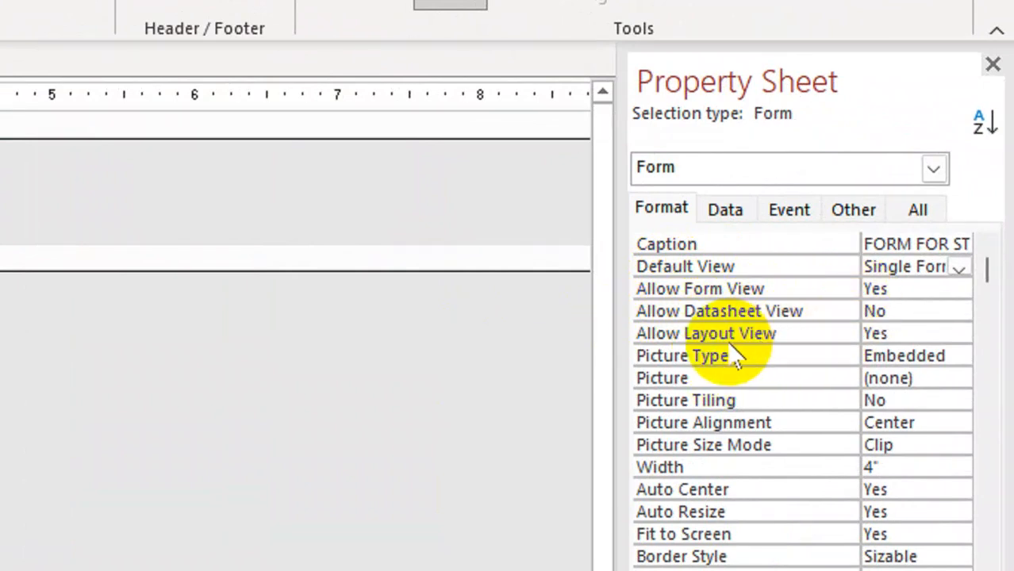
- Set the form's Allow Datasheet View to Yes and Allow Form View to No, checking the available views after each change
double_click(899, 313)
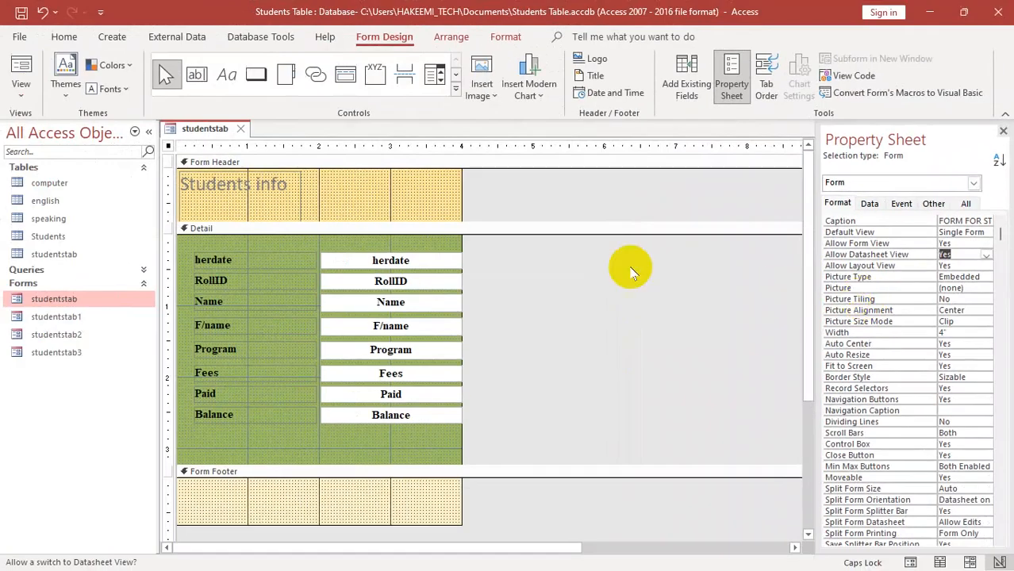
click(21, 95)
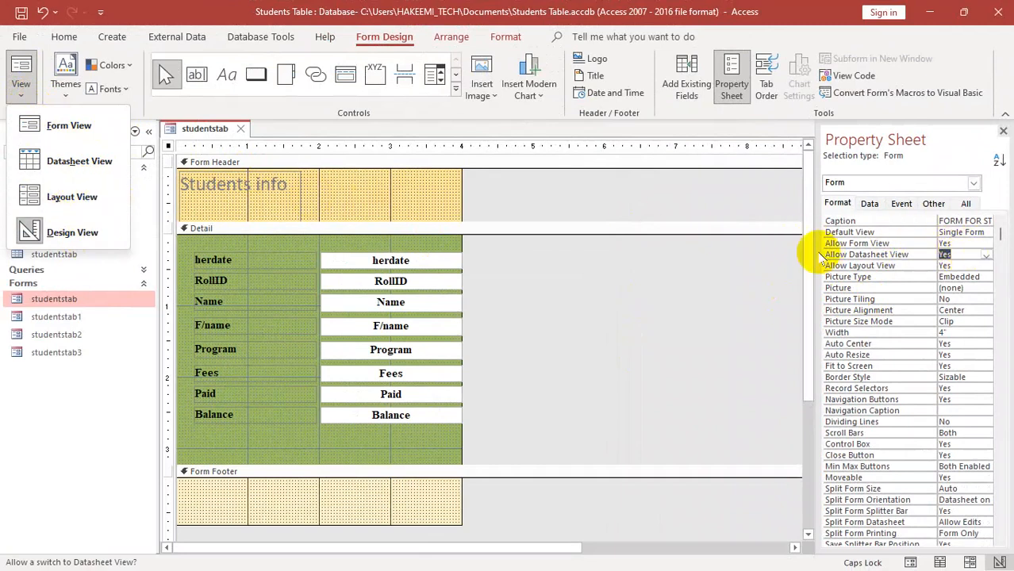
double_click(948, 243)
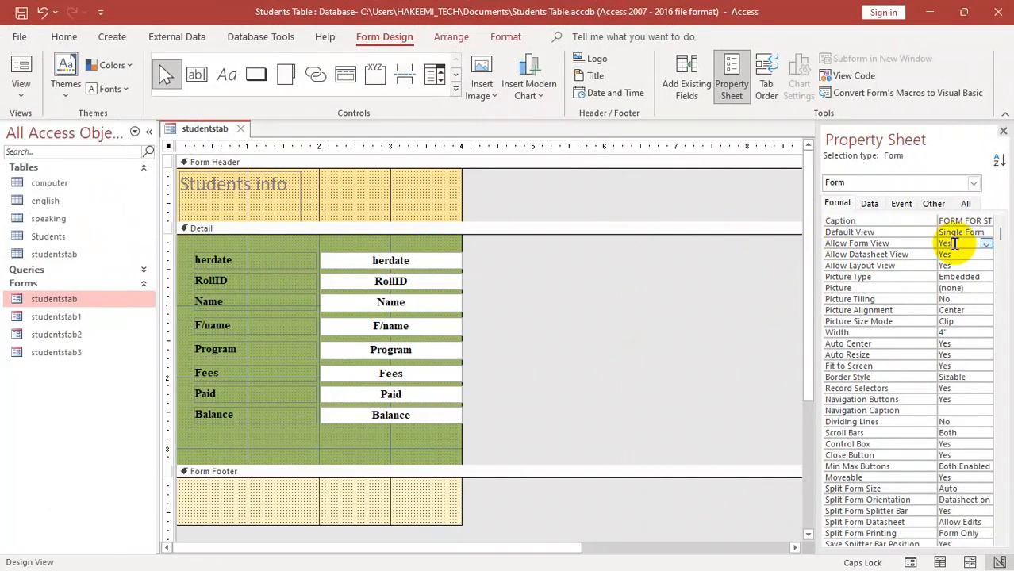
click(21, 89)
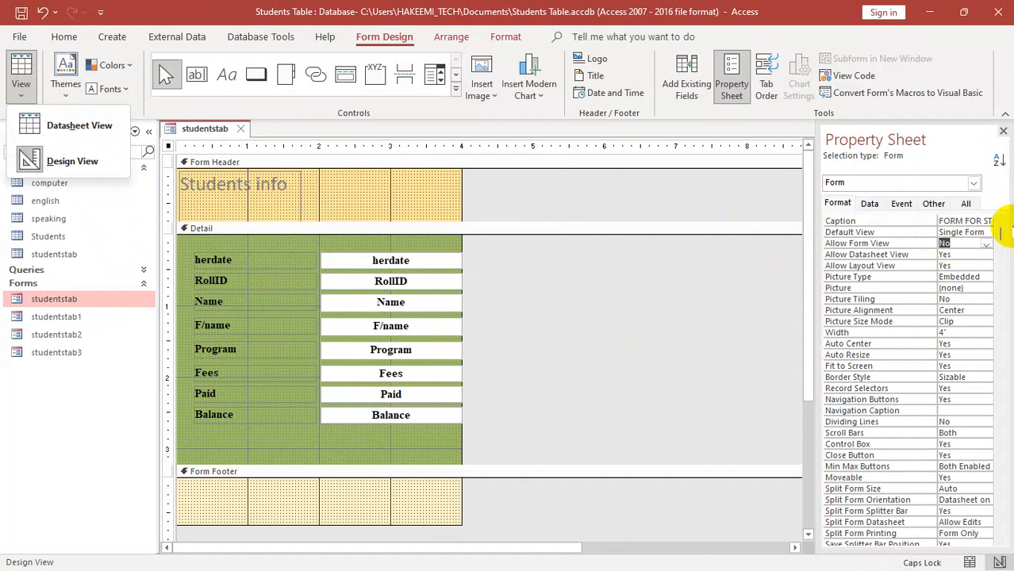
- Set Allow Form View back to Yes and Allow Datasheet View to No, and check the available views
click(962, 244)
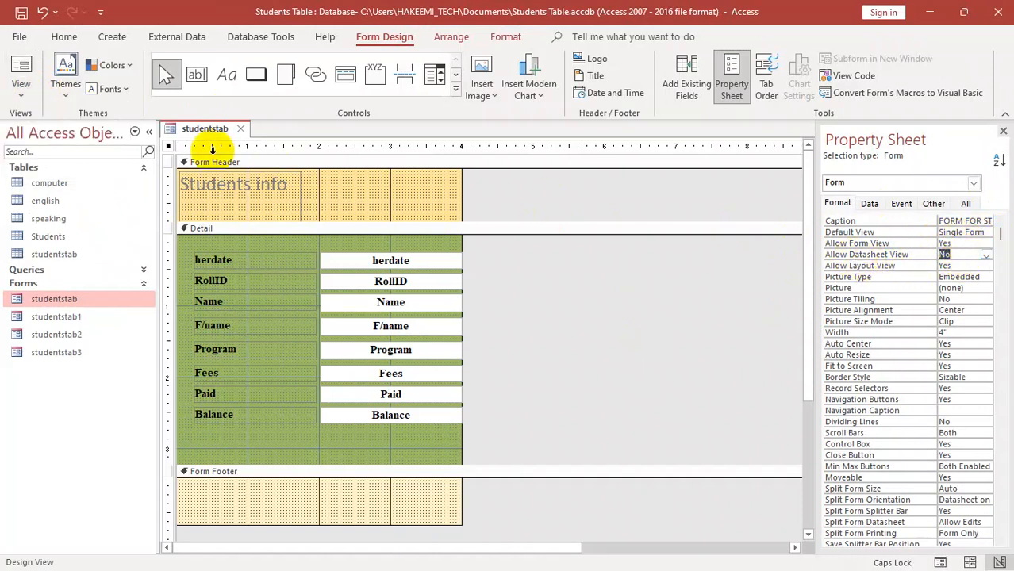
click(22, 88)
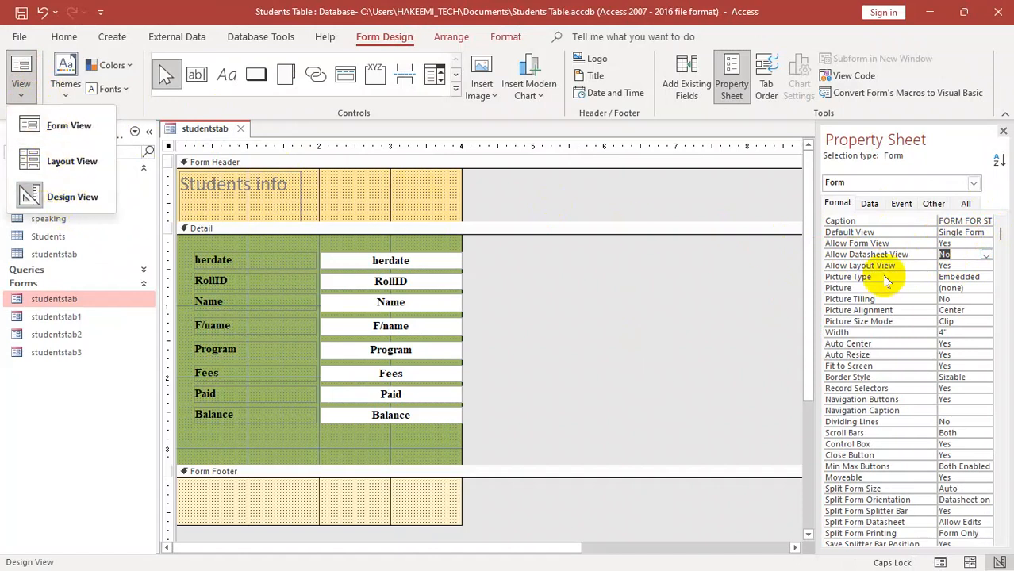
click(962, 256)
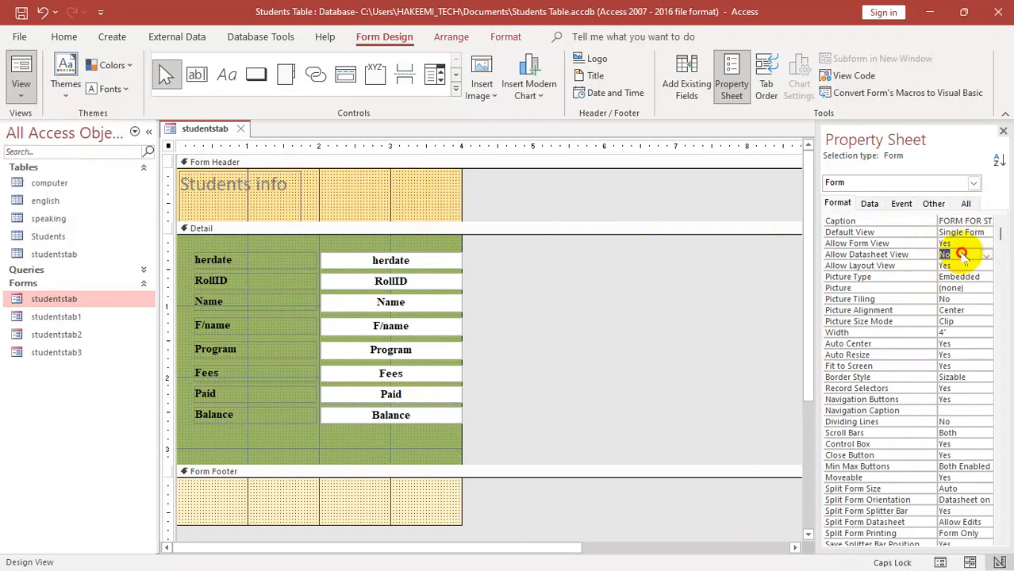
click(960, 254)
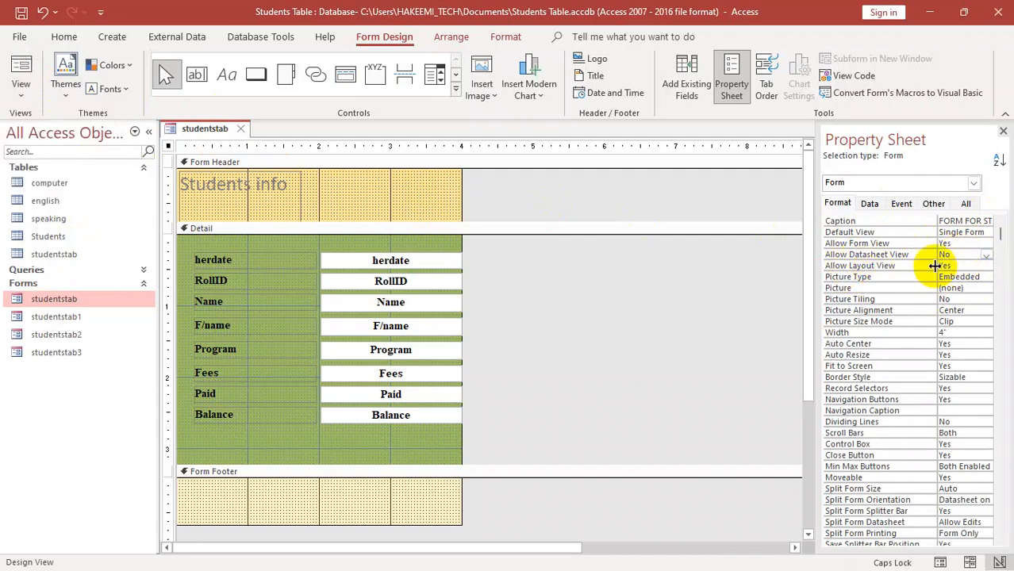
- Set Allow Layout View to No, check the available views, and return the property to Yes
double_click(956, 268)
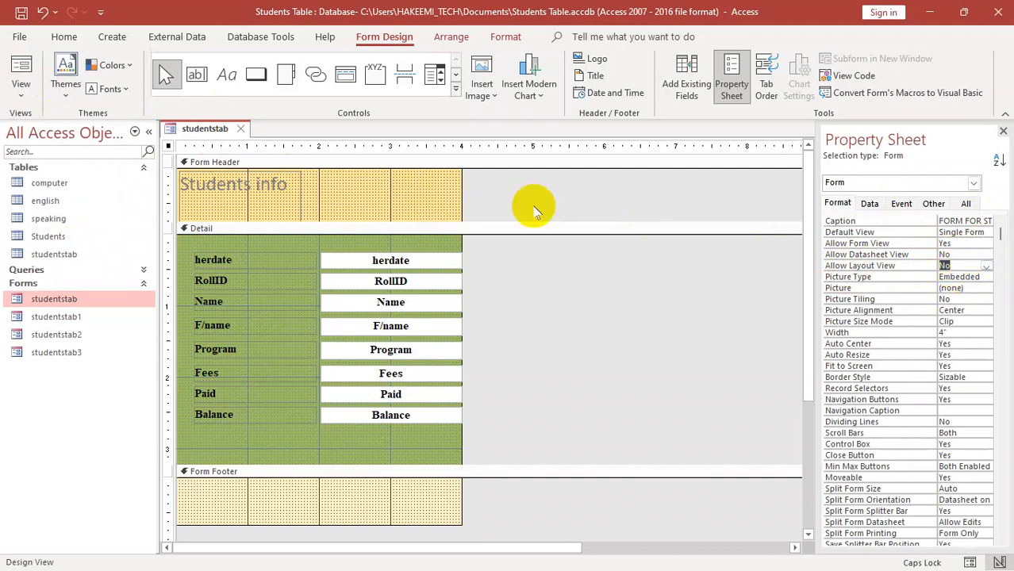
click(21, 83)
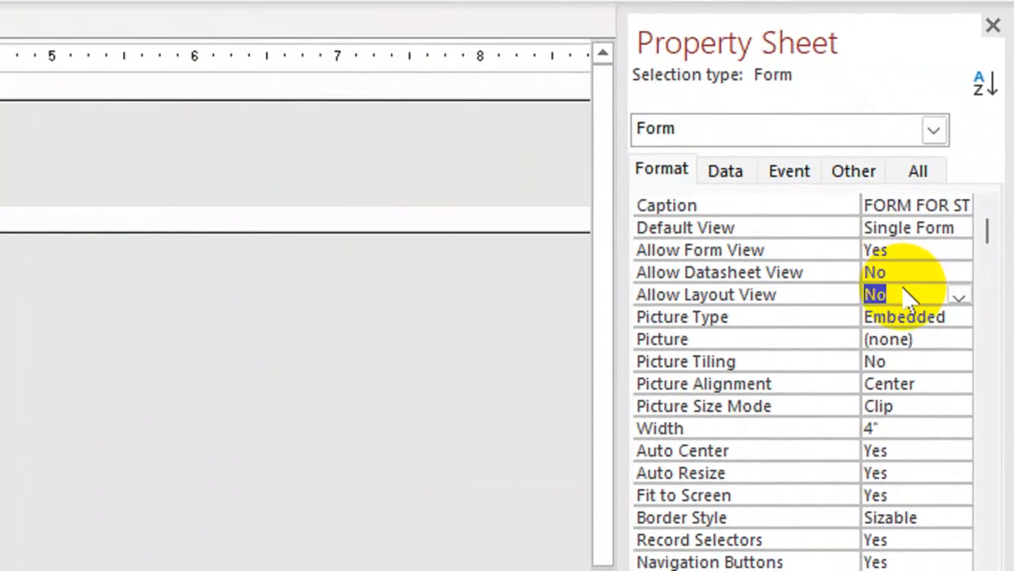
click(960, 266)
double_click(960, 265)
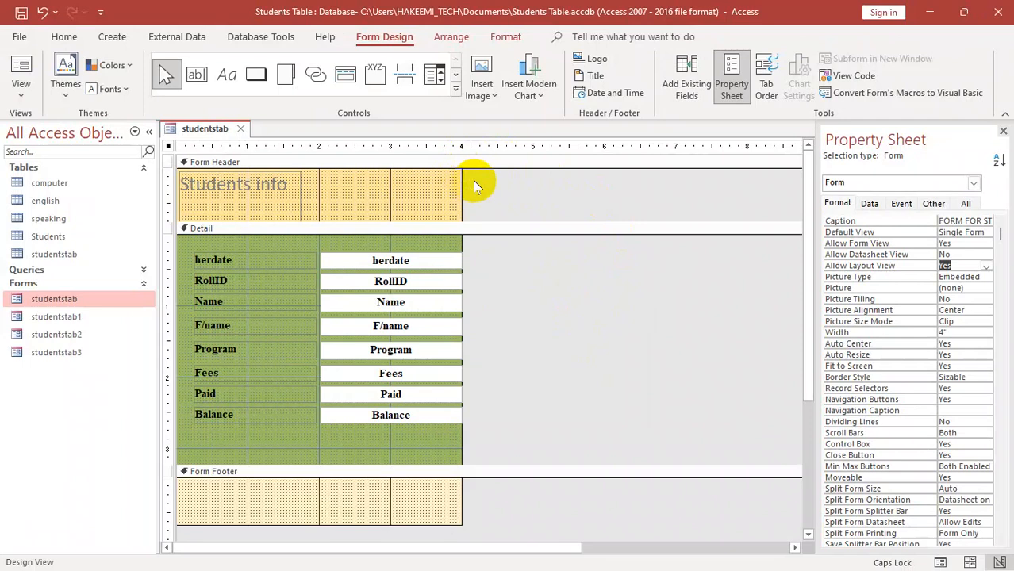
- Close Access, saving the design changes to the studentstab form
click(1002, 11)
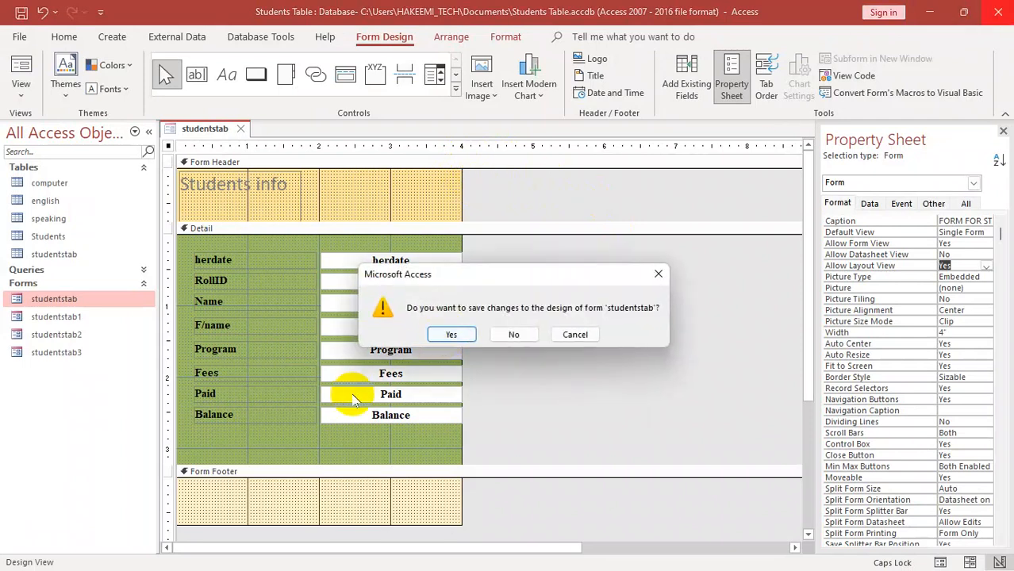
click(444, 334)
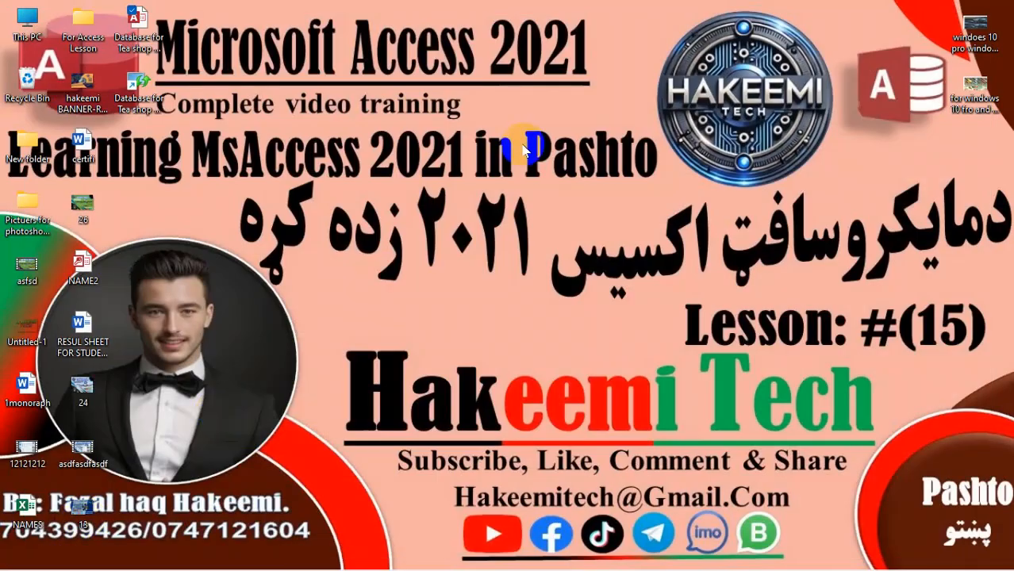